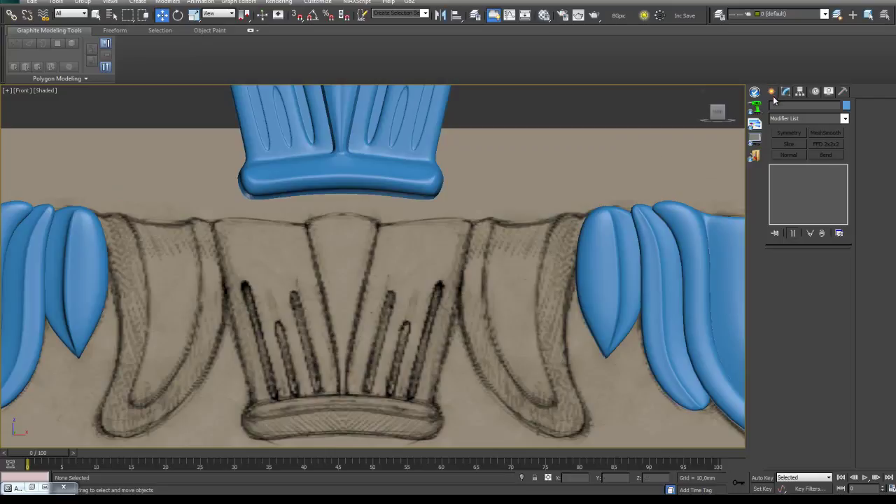
# Start a line spline at the top centre of the fluted ornament sketch and run it straight down to the base's lower edge
pyautogui.click(786, 106)
pyautogui.click(789, 162)
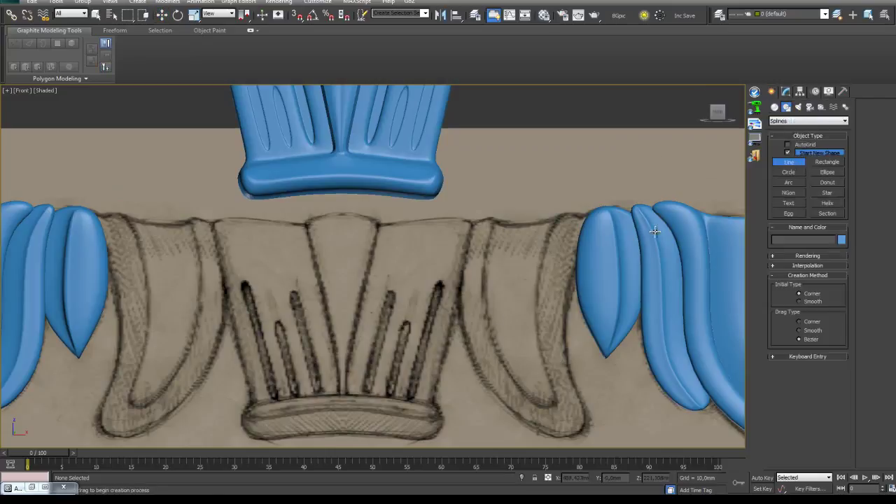
pyautogui.moveTo(462, 325); pyautogui.dragTo(467, 262, button='middle')
pyautogui.click(344, 153)
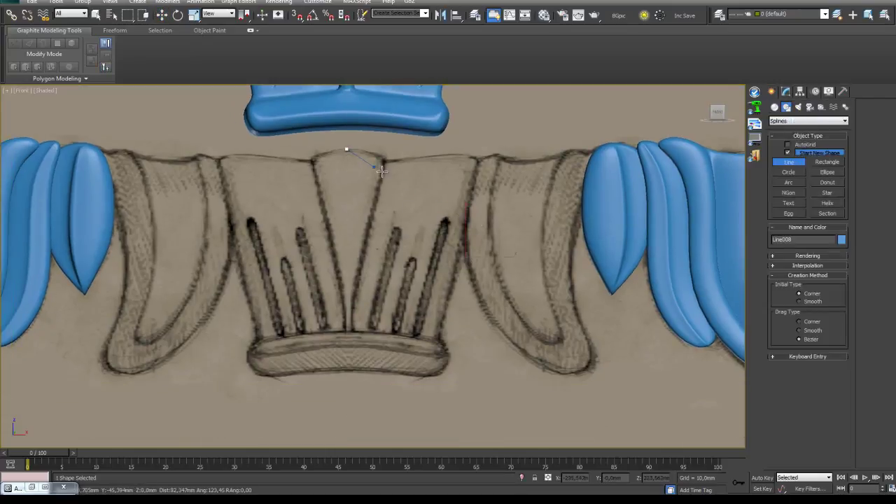
pyautogui.press('F4')
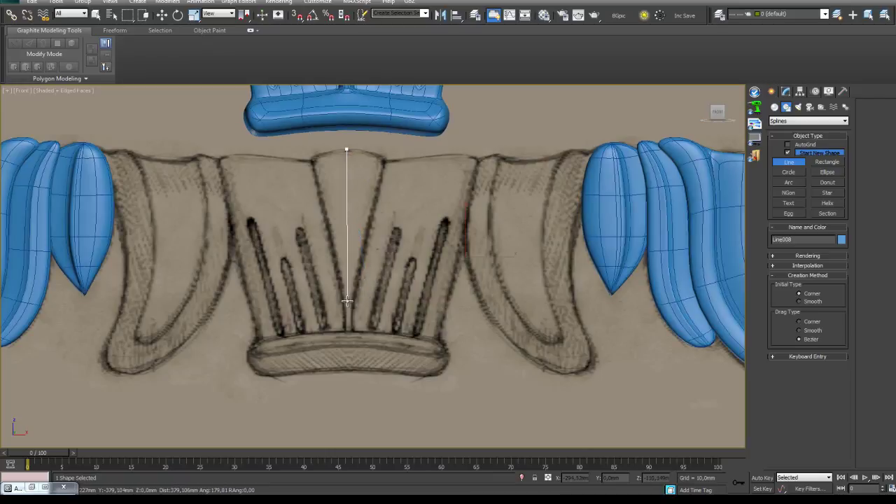
pyautogui.click(347, 368)
# Continue the spline along the base's lower edge, around its rounded end and up the ornament's outer side to the top corner
pyautogui.click(374, 371)
pyautogui.click(414, 375)
pyautogui.click(441, 373)
pyautogui.click(448, 358)
pyautogui.click(441, 337)
pyautogui.click(480, 161)
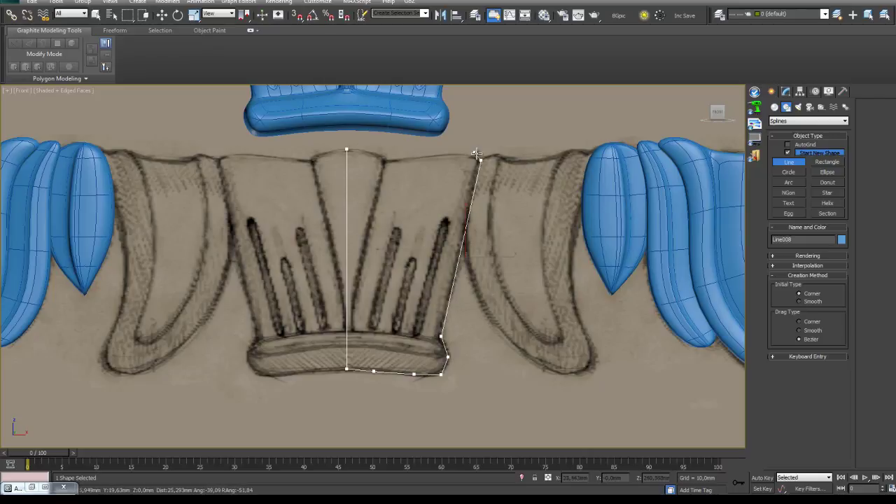
# Trace the ornament's top edge back to the centre and close the spline
pyautogui.click(464, 152)
pyautogui.click(417, 158)
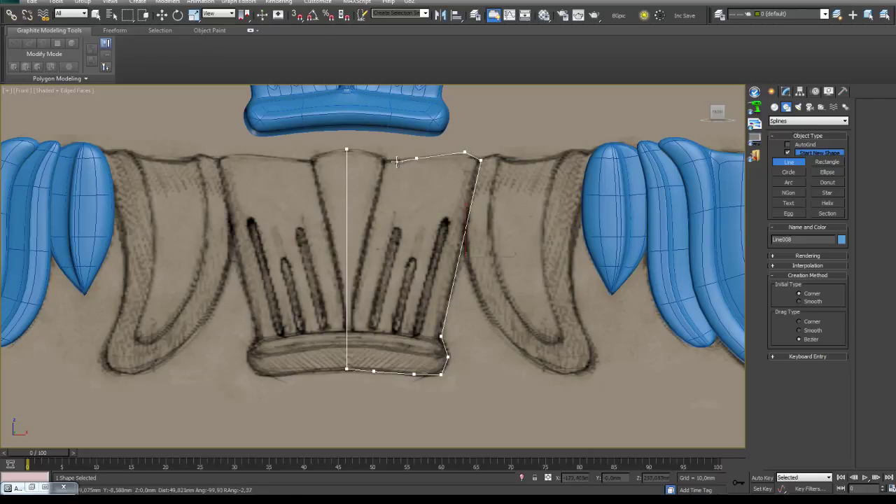
pyautogui.click(384, 157)
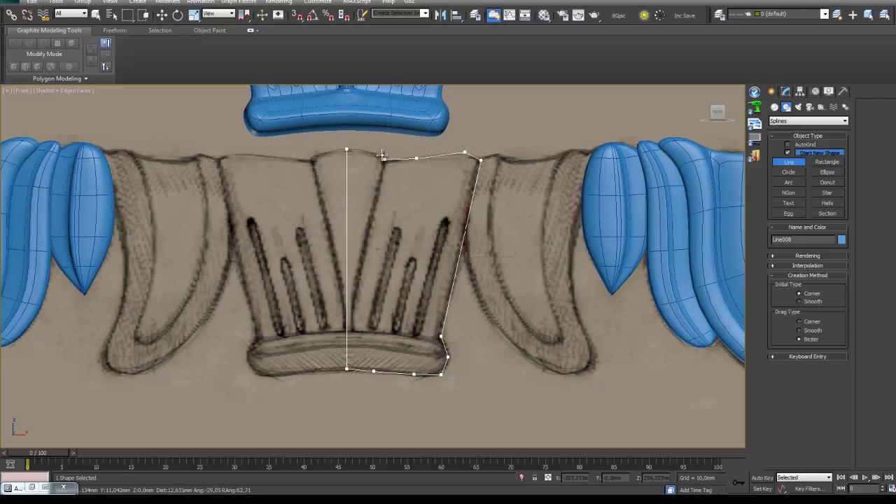
pyautogui.click(346, 151)
pyautogui.click(456, 274)
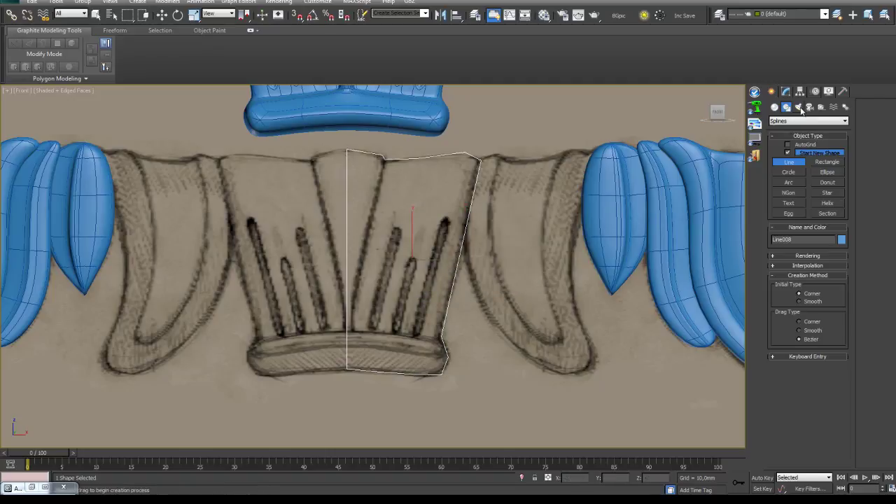
# Convert the closed outline to an editable poly and adjust its object display properties so only its edges show over the sketch
pyautogui.click(786, 92)
pyautogui.rightClick(784, 175)
pyautogui.click(815, 261)
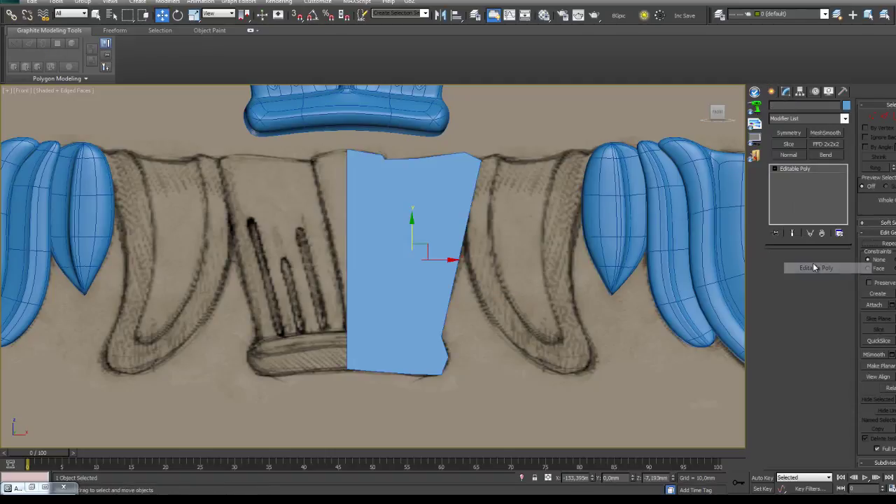
pyautogui.rightClick(423, 301)
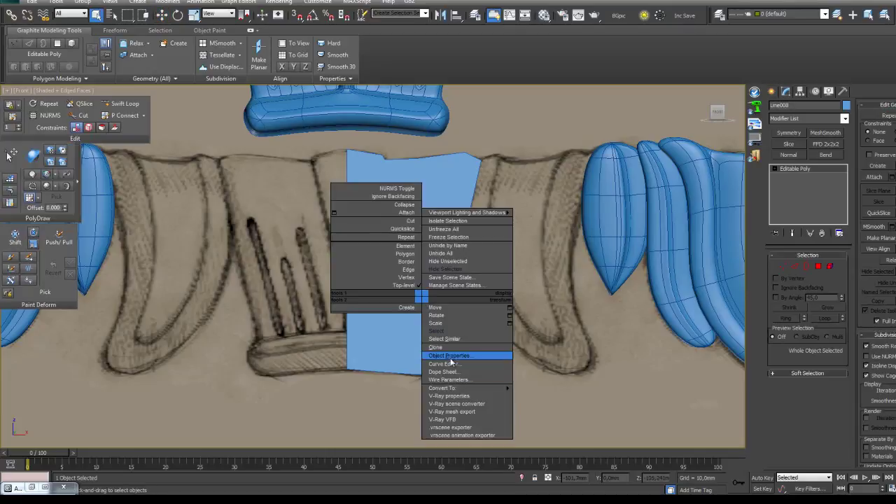
pyautogui.click(450, 367)
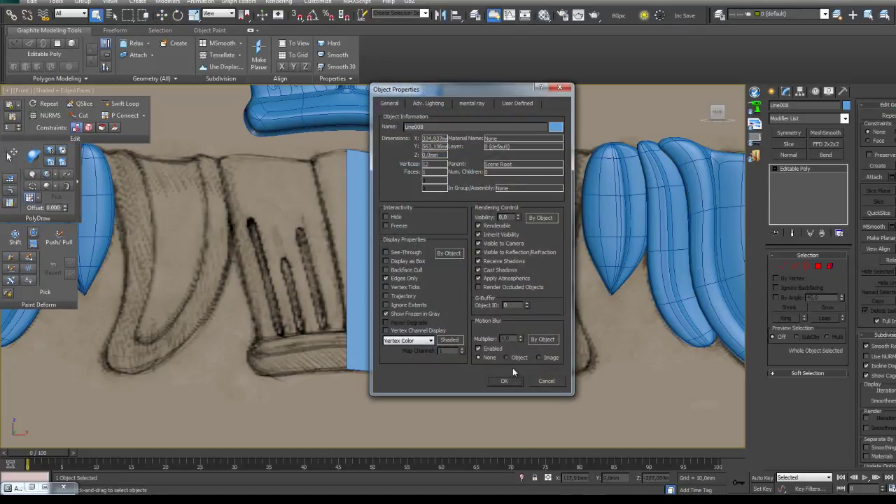
pyautogui.click(510, 379)
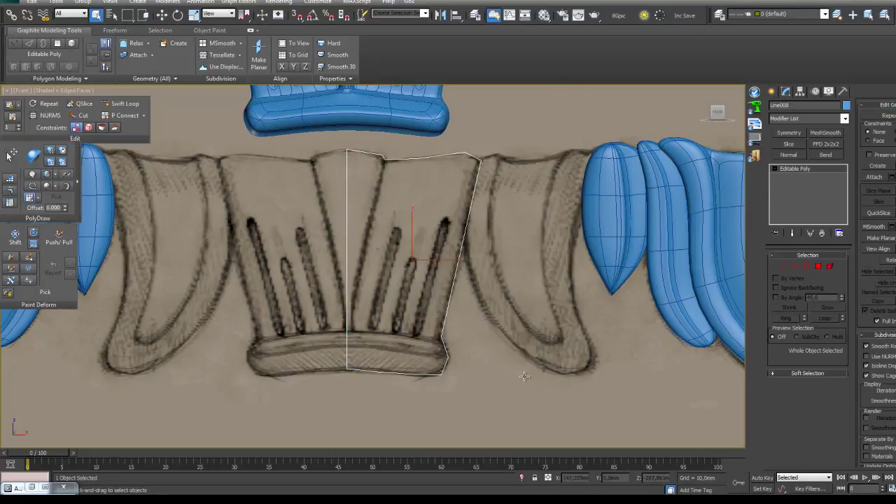
# Connect the notch vertex on the top edge to the bottom edge just beside the centre line
pyautogui.click(125, 116)
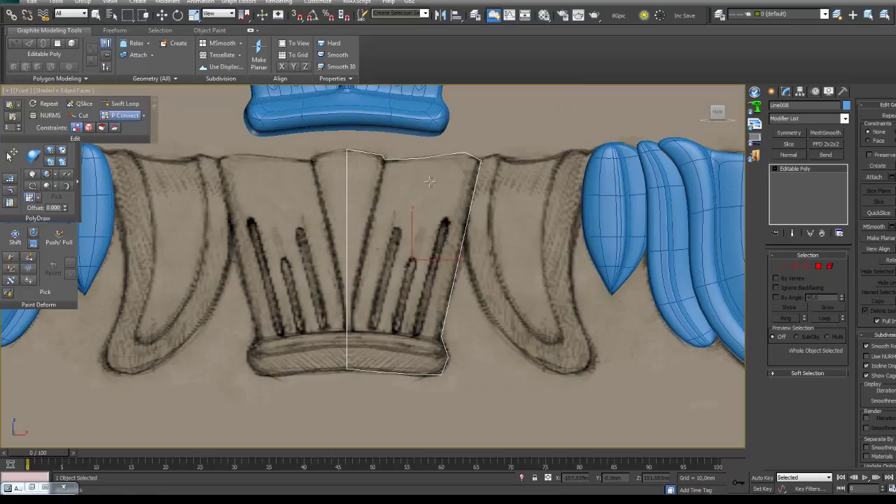
pyautogui.click(782, 267)
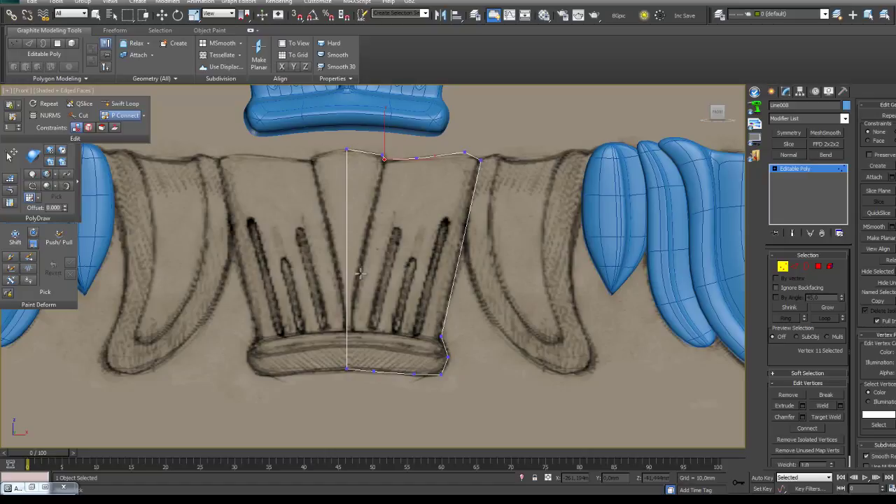
pyautogui.click(349, 369)
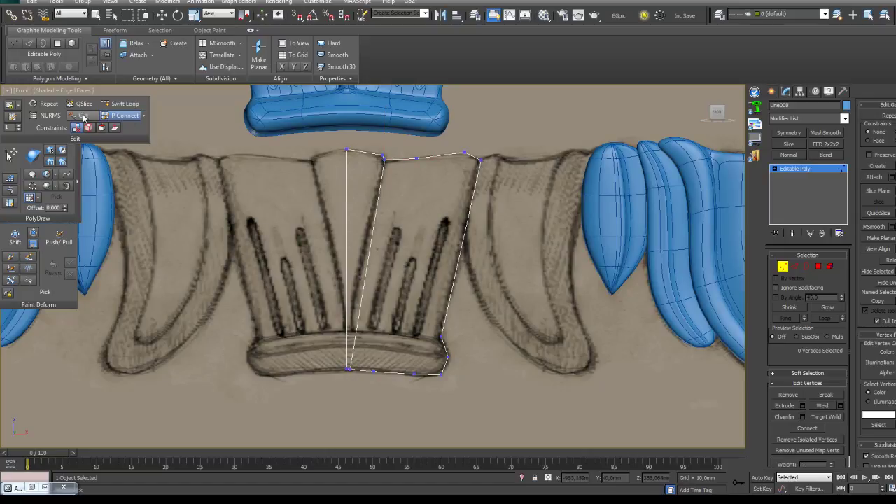
pyautogui.press('w')
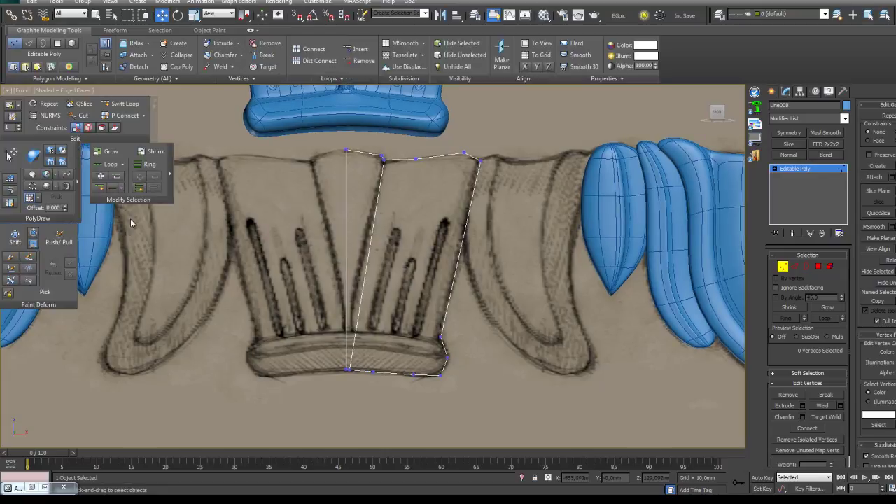
# Connect four cross edges from the centre line to the outer side, with the lowest along the top of the base
pyautogui.moveTo(389, 334)
pyautogui.mouseDown(button='middle')
pyautogui.moveTo(379, 299)
pyautogui.moveTo(399, 327)
pyautogui.mouseUp(button='middle')
pyautogui.scroll(3, 378, 298)
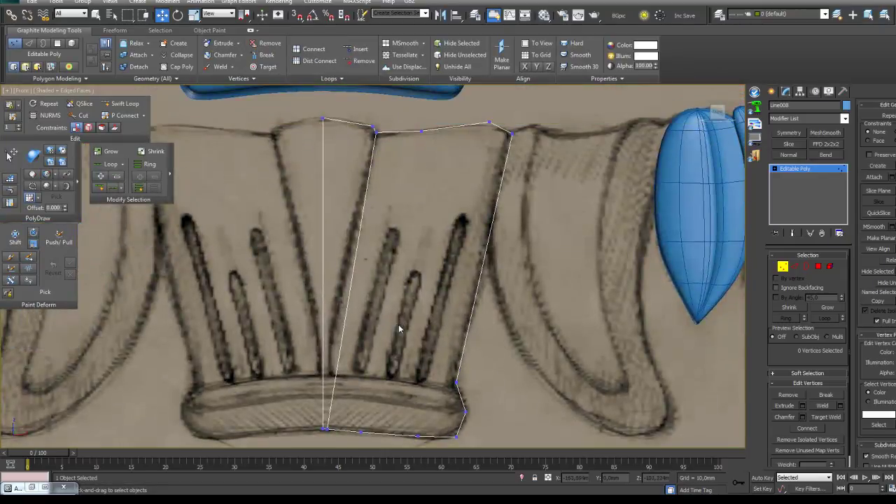
pyautogui.click(124, 115)
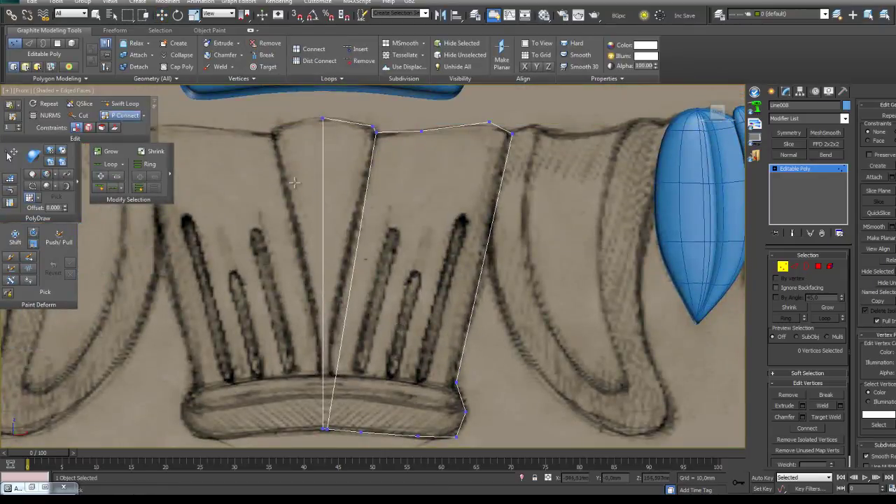
pyautogui.click(498, 197)
pyautogui.moveTo(544, 254); pyautogui.dragTo(541, 204, button='middle')
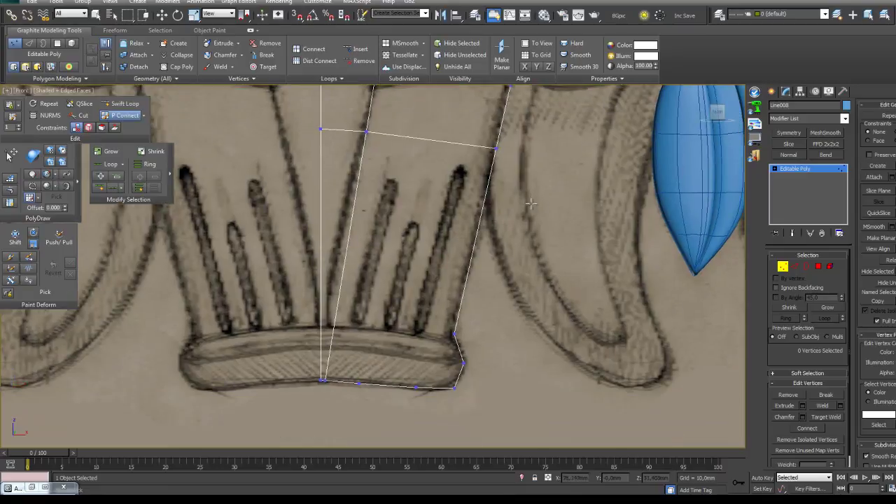
pyautogui.click(486, 196)
pyautogui.moveTo(498, 260); pyautogui.dragTo(512, 210, button='middle')
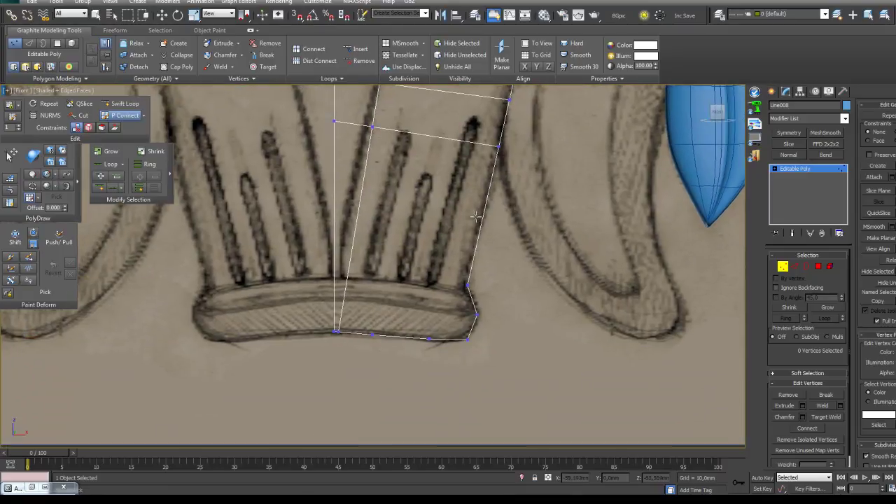
pyautogui.moveTo(330, 189); pyautogui.dragTo(487, 210)
pyautogui.moveTo(538, 260); pyautogui.dragTo(547, 231, button='middle')
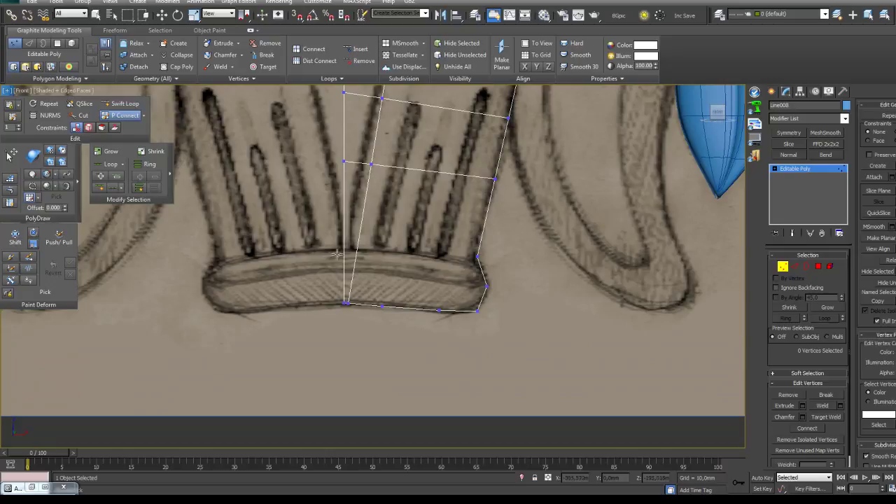
pyautogui.moveTo(449, 262); pyautogui.dragTo(484, 257)
# Move the vertices of the inner vertical edge to follow the sketched groove line, undoing the stray move of a top-edge vertex
pyautogui.scroll(-3, 513, 246)
pyautogui.moveTo(468, 211); pyautogui.dragTo(442, 279, button='middle')
pyautogui.scroll(3, 442, 280)
pyautogui.moveTo(416, 308); pyautogui.dragTo(415, 288, button='middle')
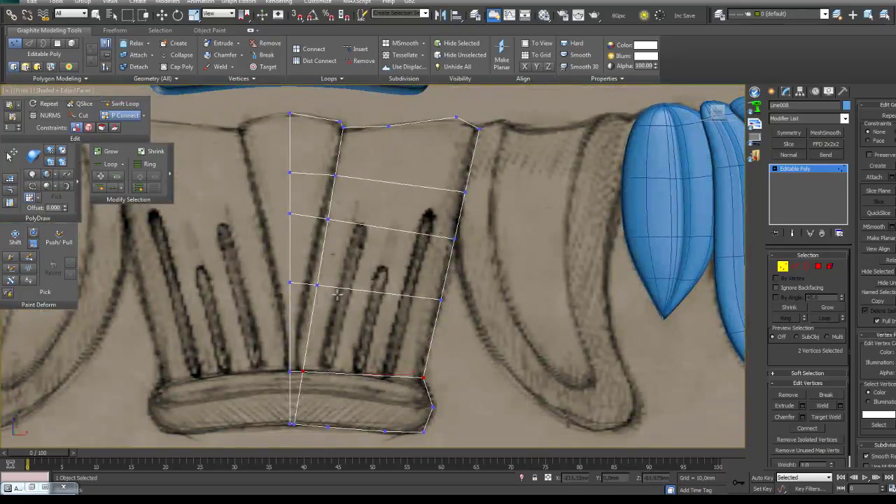
pyautogui.click(13, 157)
pyautogui.moveTo(322, 285); pyautogui.dragTo(359, 216, button='middle')
pyautogui.moveTo(353, 216); pyautogui.dragTo(344, 217)
pyautogui.moveTo(359, 204); pyautogui.dragTo(376, 278, button='middle')
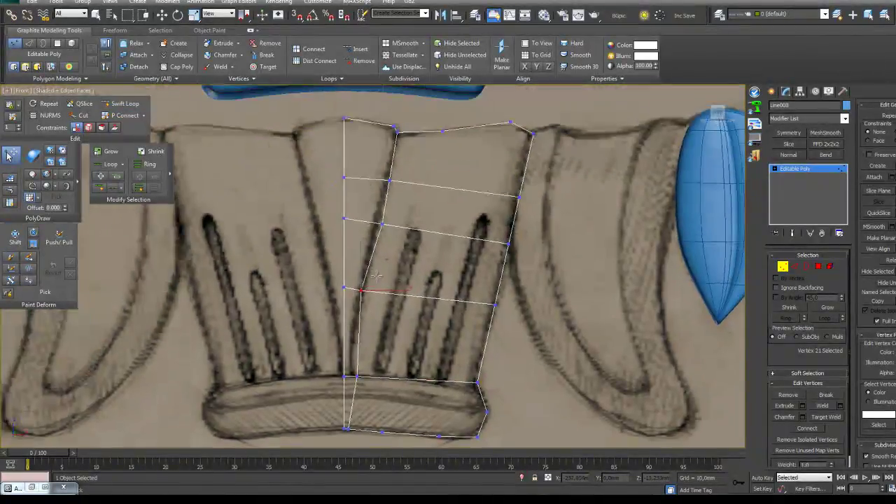
pyautogui.moveTo(382, 224); pyautogui.dragTo(376, 223)
pyautogui.moveTo(389, 180); pyautogui.dragTo(388, 174)
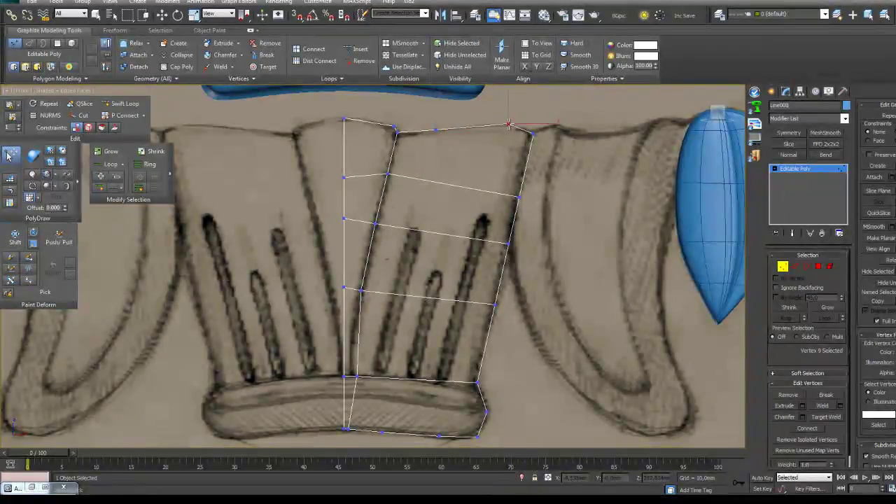
pyautogui.hotkey('ctrl', 'z')
pyautogui.moveTo(360, 281); pyautogui.dragTo(356, 279)
# Reposition the inner edge's vertices at the base so its lower end runs slightly away from the centre line
pyautogui.moveTo(381, 341); pyautogui.dragTo(389, 294, button='middle')
pyautogui.scroll(3, 388, 280)
pyautogui.click(352, 263)
pyautogui.moveTo(350, 265); pyautogui.dragTo(364, 266)
pyautogui.click(359, 159)
pyautogui.scroll(-4, 415, 185)
pyautogui.moveTo(413, 225); pyautogui.dragTo(408, 306, button='middle')
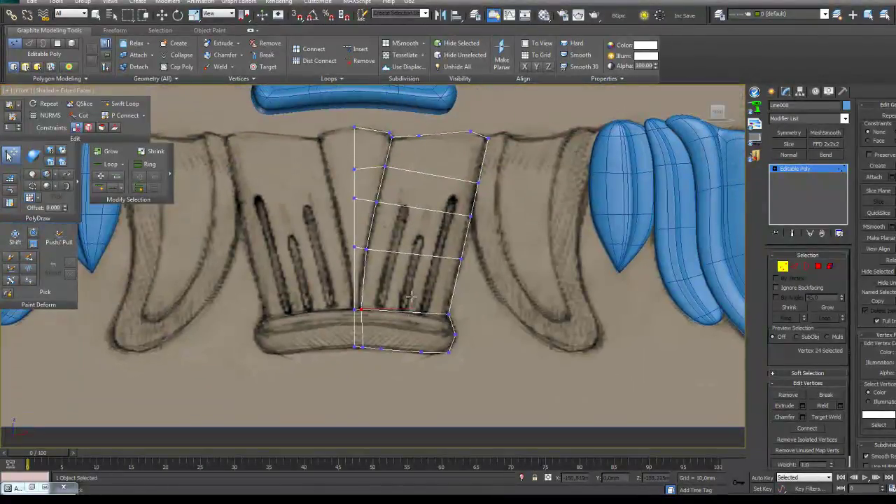
# Cut three vertical edges along the sketched flutes, running from the base's bottom edge up to the top edge
pyautogui.click(355, 169)
pyautogui.press('w')
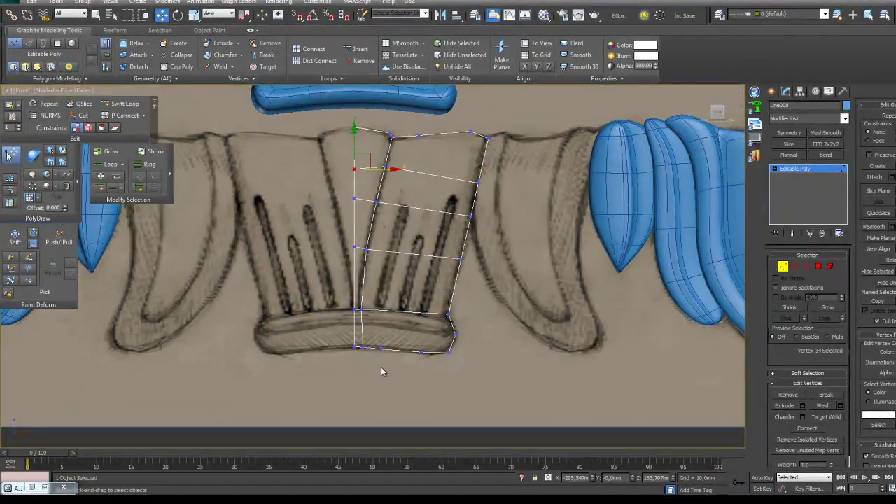
pyautogui.click(84, 117)
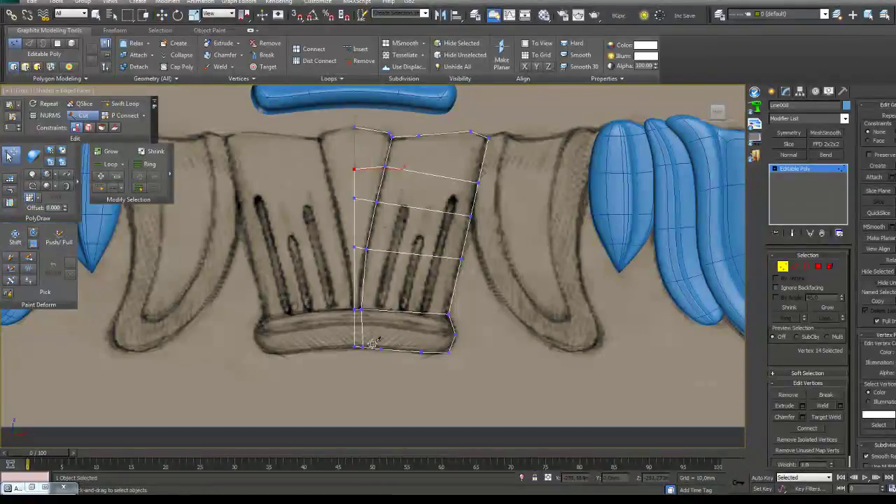
pyautogui.click(379, 308)
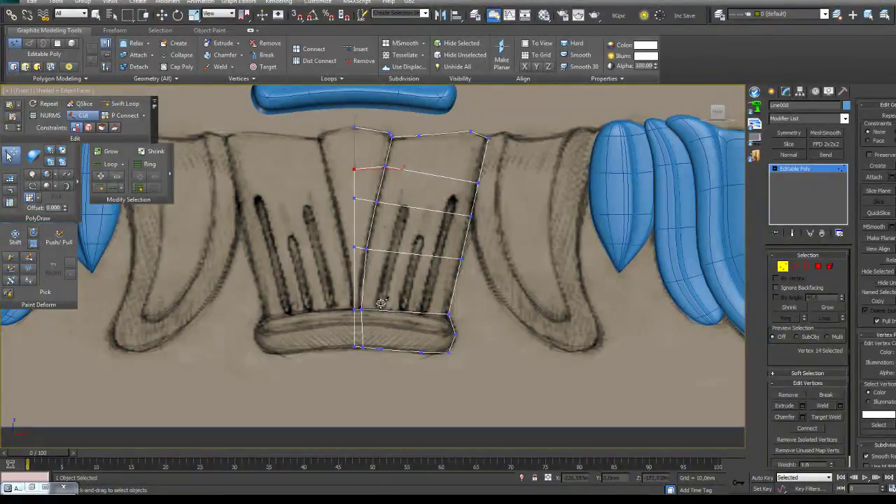
pyautogui.click(391, 260)
pyautogui.click(402, 206)
pyautogui.click(410, 170)
pyautogui.click(419, 135)
pyautogui.rightClick(420, 134)
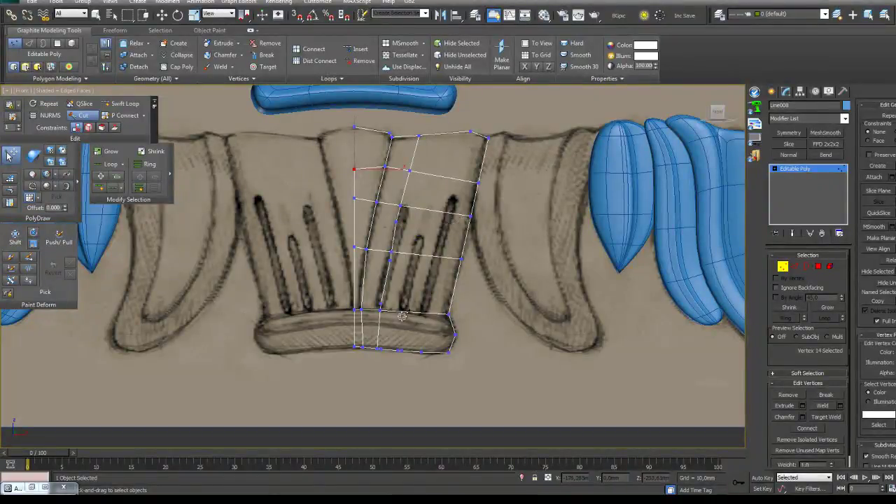
pyautogui.click(447, 133)
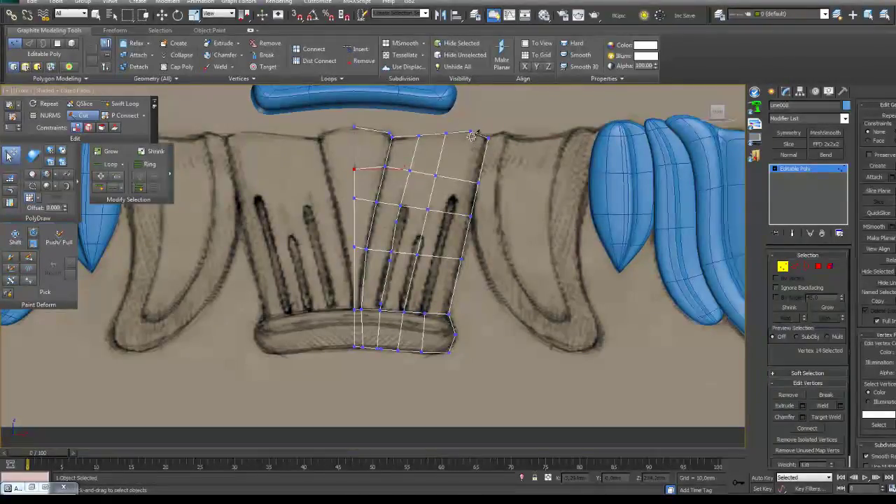
# Adjust the centre-line and inner-edge vertices to even out the cross edges over the sketch
pyautogui.moveTo(421, 211); pyautogui.dragTo(453, 333, button='middle')
pyautogui.scroll(2, 422, 255)
pyautogui.click(10, 155)
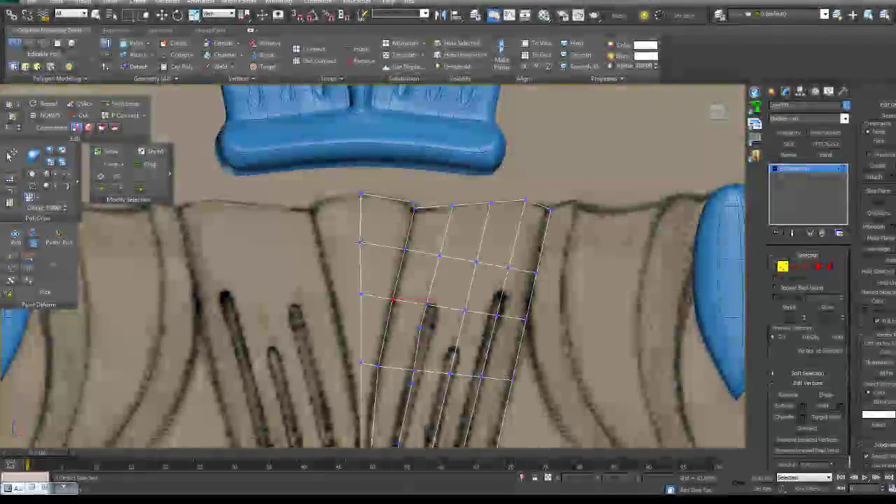
pyautogui.moveTo(366, 272); pyautogui.dragTo(378, 211, button='middle')
pyautogui.moveTo(378, 275); pyautogui.dragTo(378, 279)
pyautogui.moveTo(407, 383); pyautogui.dragTo(401, 355, button='middle')
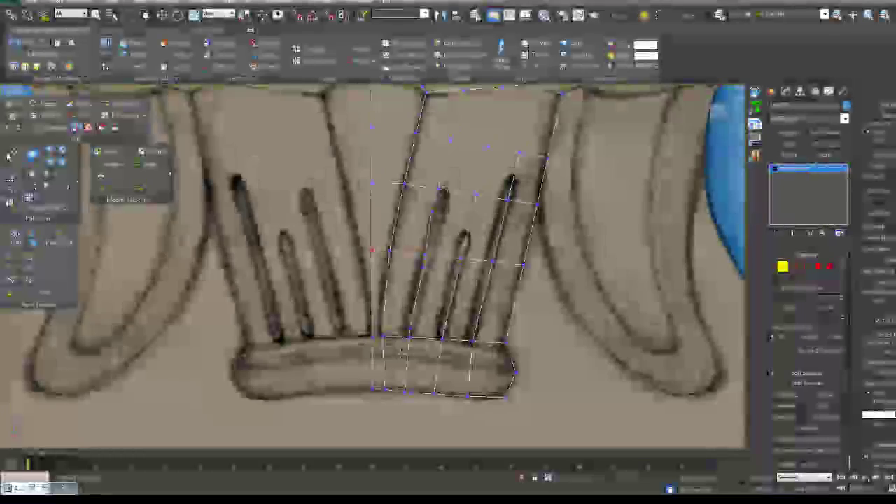
pyautogui.click(410, 392)
pyautogui.moveTo(410, 392); pyautogui.dragTo(396, 311, button='middle')
# Connect a cross edge through the middle of the base from the centre line to the vertex on its rounded outer end
pyautogui.click(122, 117)
pyautogui.moveTo(406, 222); pyautogui.dragTo(398, 306, button='middle')
pyautogui.click(398, 269)
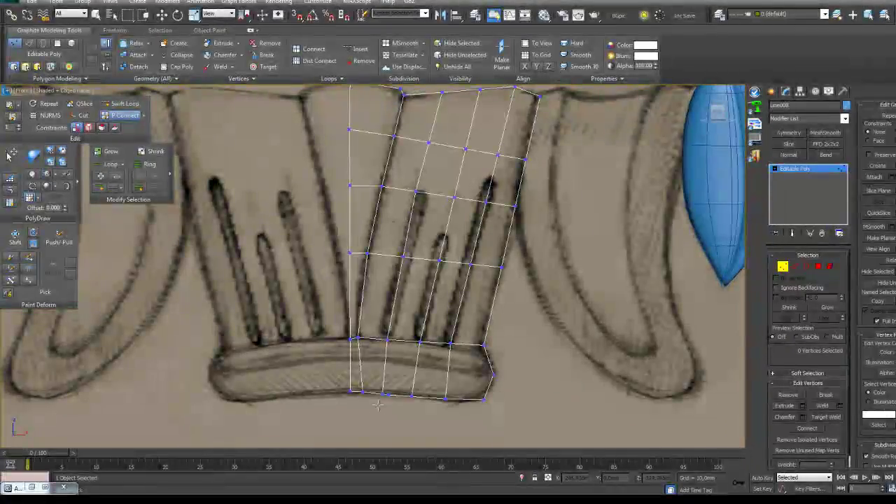
pyautogui.moveTo(409, 390)
pyautogui.mouseDown(button='middle')
pyautogui.moveTo(383, 441)
pyautogui.moveTo(379, 273)
pyautogui.mouseUp(button='middle')
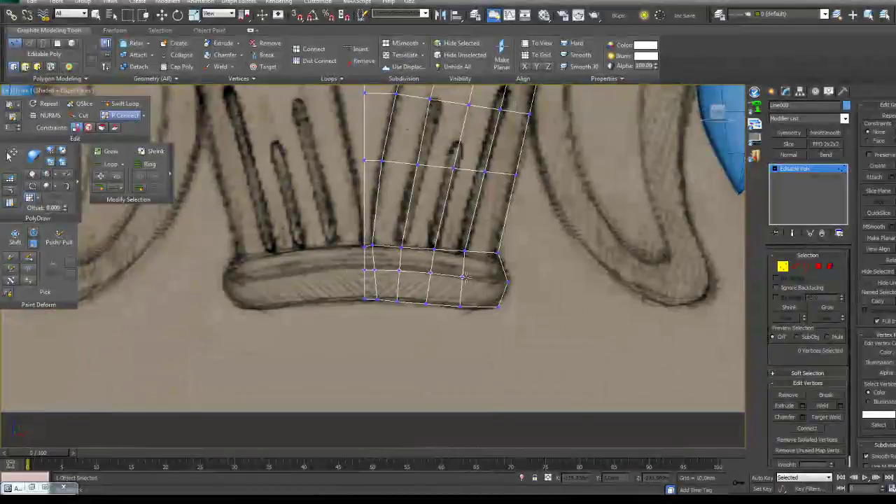
pyautogui.moveTo(501, 281); pyautogui.dragTo(508, 282)
pyautogui.moveTo(502, 281); pyautogui.dragTo(500, 319, button='middle')
pyautogui.press('w')
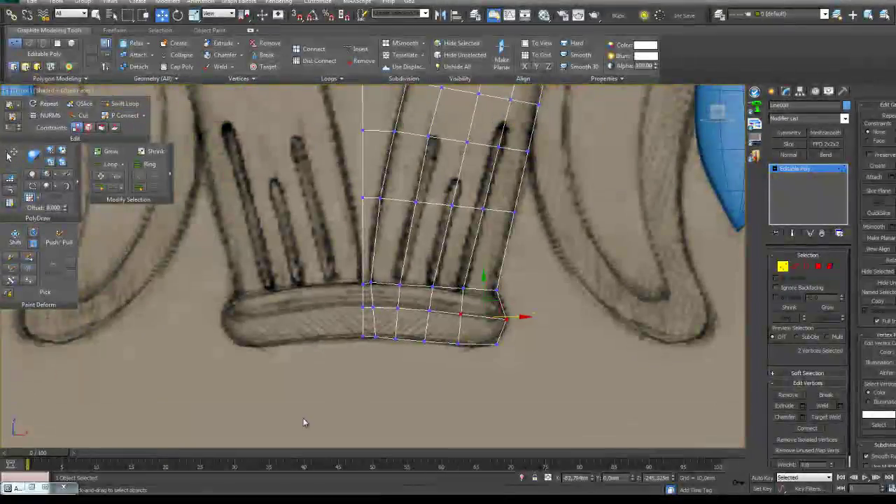
pyautogui.scroll(4, 370, 248)
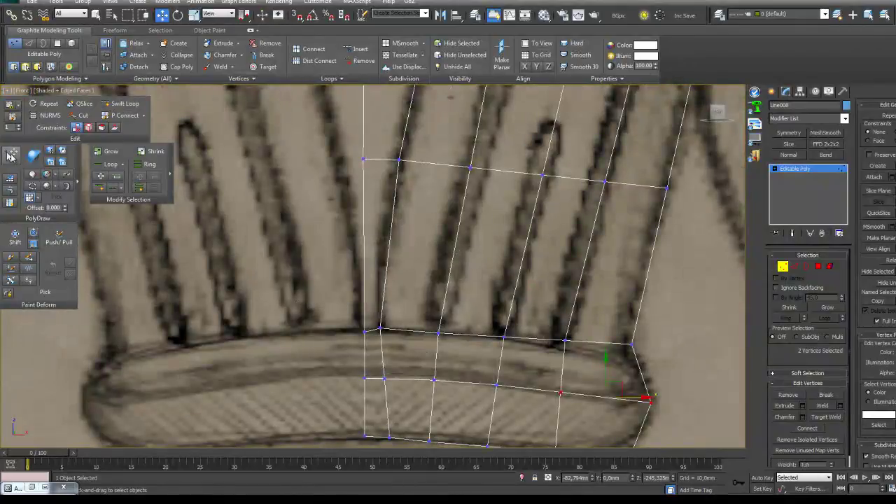
# Level the inner edge's vertex on the base's upper edge with its neighbours along the sketched line
pyautogui.moveTo(341, 352); pyautogui.dragTo(333, 286, button='middle')
pyautogui.click(367, 260)
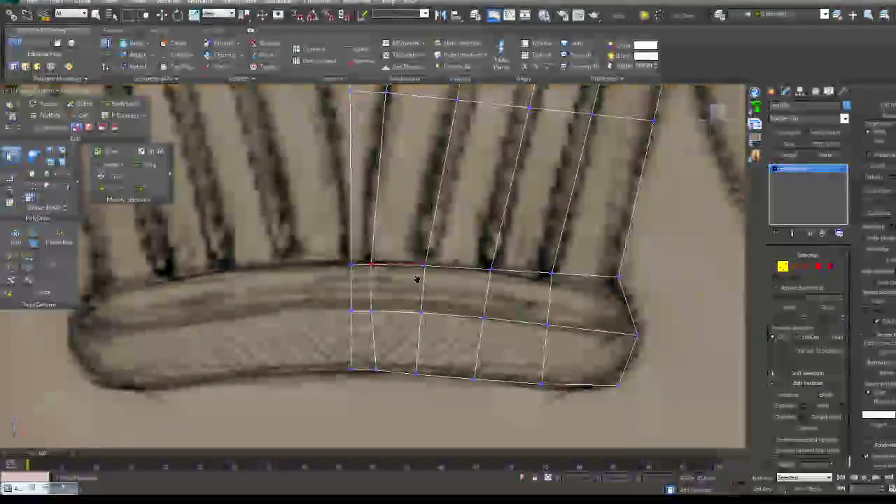
pyautogui.moveTo(388, 275); pyautogui.dragTo(370, 337, button='middle')
pyautogui.scroll(-2, 372, 267)
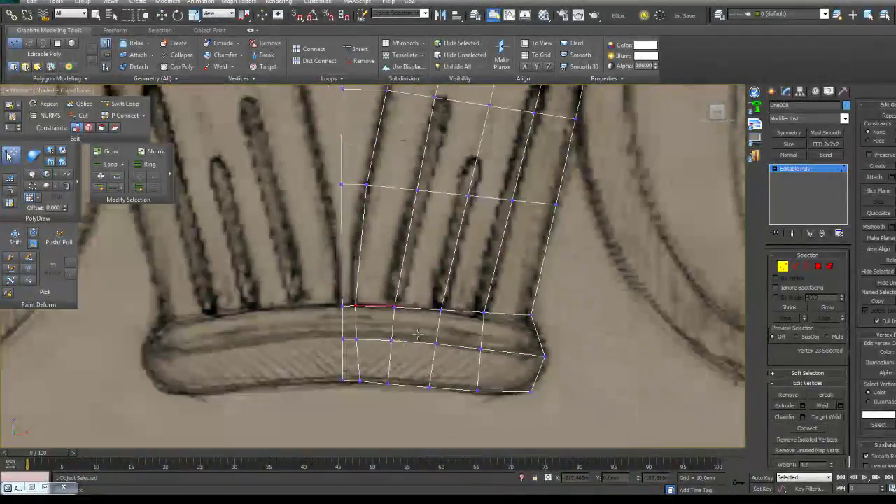
# Insert an edge loop across the lower flutes, roughly midway between the base's upper edge and the cross edge above it
pyautogui.click(121, 104)
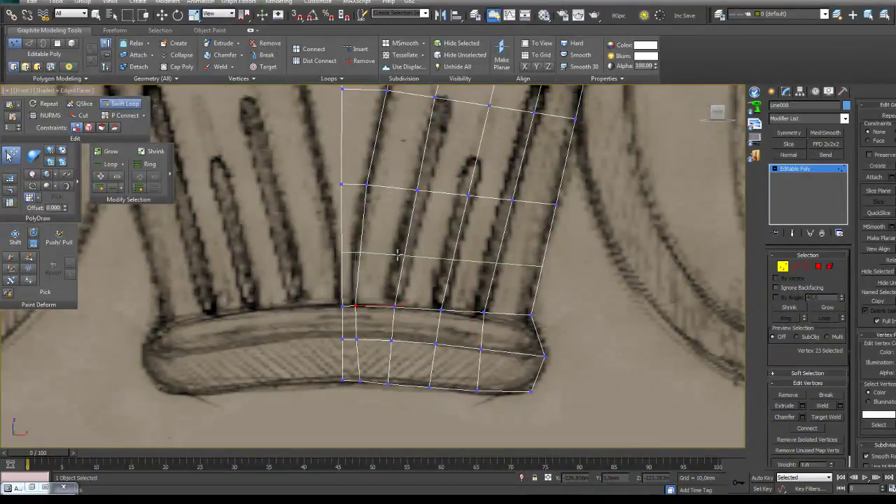
pyautogui.click(397, 255)
pyautogui.press('w')
pyautogui.click(9, 156)
# Reposition the inner edge's vertices on the new loop and the cross edge above it to follow the sketched flute line
pyautogui.moveTo(346, 326); pyautogui.dragTo(362, 330, button='middle')
pyautogui.scroll(2, 350, 315)
pyautogui.click(373, 317)
pyautogui.moveTo(433, 193); pyautogui.dragTo(415, 288, button='middle')
pyautogui.click(372, 338)
pyautogui.moveTo(389, 245); pyautogui.dragTo(390, 242)
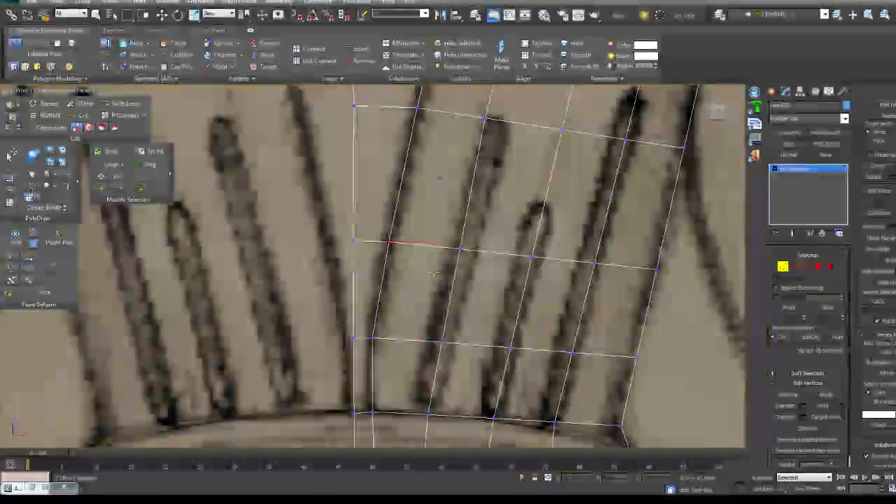
# Shift the interior vertices on the lower cross edges so the vertical edges run along the middle of the sketched flutes
pyautogui.scroll(-1, 390, 243)
pyautogui.moveTo(390, 243); pyautogui.dragTo(360, 172, button='middle')
pyautogui.scroll(1, 420, 253)
pyautogui.click(470, 250)
pyautogui.scroll(-2, 421, 245)
pyautogui.moveTo(411, 236); pyautogui.dragTo(400, 337, button='middle')
pyautogui.moveTo(398, 243); pyautogui.dragTo(403, 240)
pyautogui.moveTo(458, 294); pyautogui.dragTo(425, 262, button='middle')
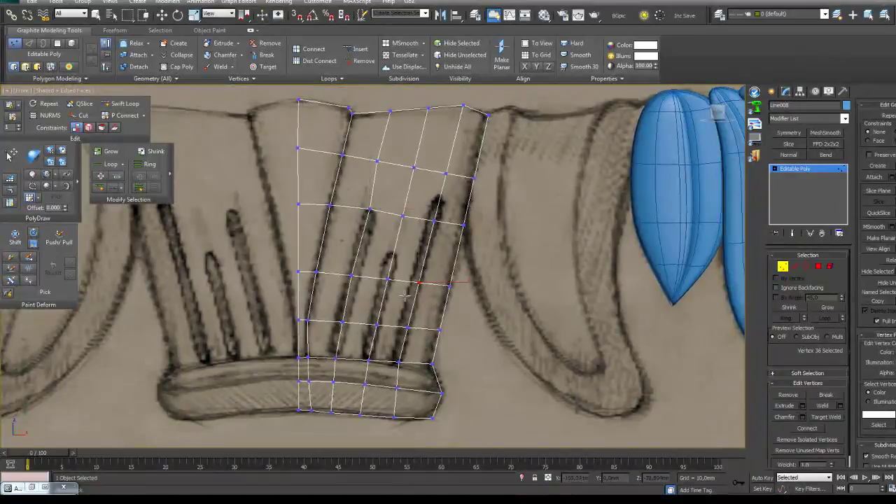
# Even out the interior vertices on the upper cross edges and along the ornament's top edge
pyautogui.click(403, 216)
pyautogui.moveTo(404, 218); pyautogui.dragTo(406, 309, button='middle')
pyautogui.click(379, 250)
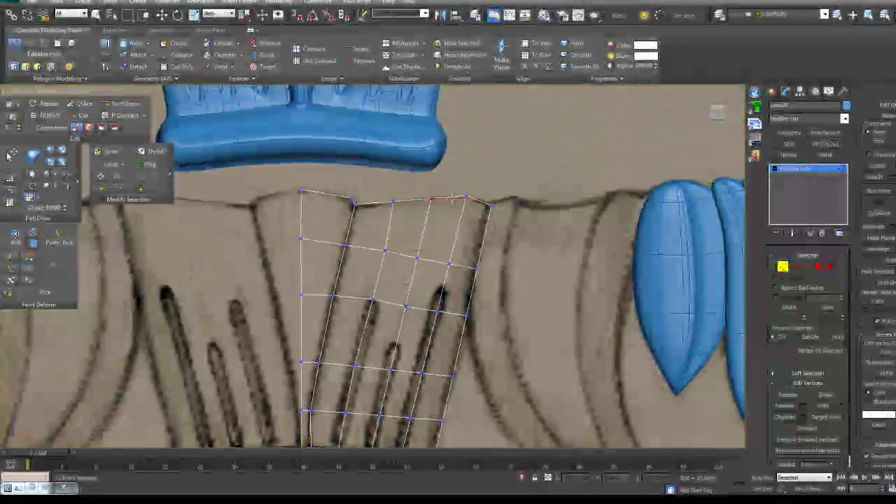
pyautogui.moveTo(524, 238); pyautogui.dragTo(519, 190, button='middle')
# Adjust the vertices where the flutes meet the base and along the base's middle cross edge to match the sketch
pyautogui.moveTo(487, 319); pyautogui.dragTo(491, 222, button='middle')
pyautogui.scroll(2, 436, 310)
pyautogui.moveTo(436, 309); pyautogui.dragTo(439, 242, button='middle')
pyautogui.moveTo(439, 242); pyautogui.dragTo(435, 252)
pyautogui.moveTo(362, 308); pyautogui.dragTo(420, 295, button='middle')
pyautogui.moveTo(320, 255); pyautogui.dragTo(361, 257)
pyautogui.moveTo(351, 300); pyautogui.dragTo(356, 300)
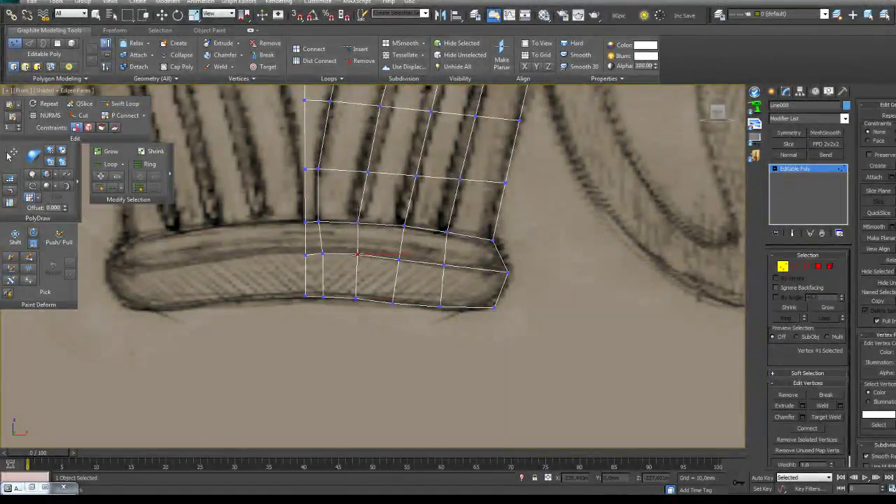
pyautogui.moveTo(358, 222); pyautogui.dragTo(359, 223)
# Fit the base's bottom-edge, rounded-end and upper-edge vertices to the sketched base outline
pyautogui.moveTo(452, 284); pyautogui.dragTo(407, 245, button='middle')
pyautogui.click(349, 263)
pyautogui.click(449, 268)
pyautogui.moveTo(449, 269); pyautogui.dragTo(441, 267)
pyautogui.moveTo(462, 234); pyautogui.dragTo(461, 239)
pyautogui.click(360, 222)
pyautogui.click(359, 187)
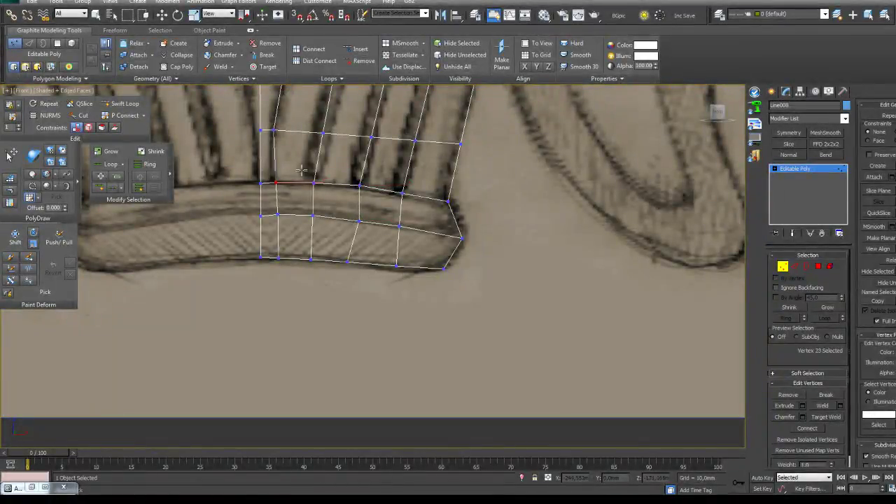
# Refine the inner edge's vertices on the upper cross edge and at the top edge's notch to follow the sketch
pyautogui.scroll(-2, 286, 182)
pyautogui.scroll(-2, 330, 365)
pyautogui.scroll(3, 384, 293)
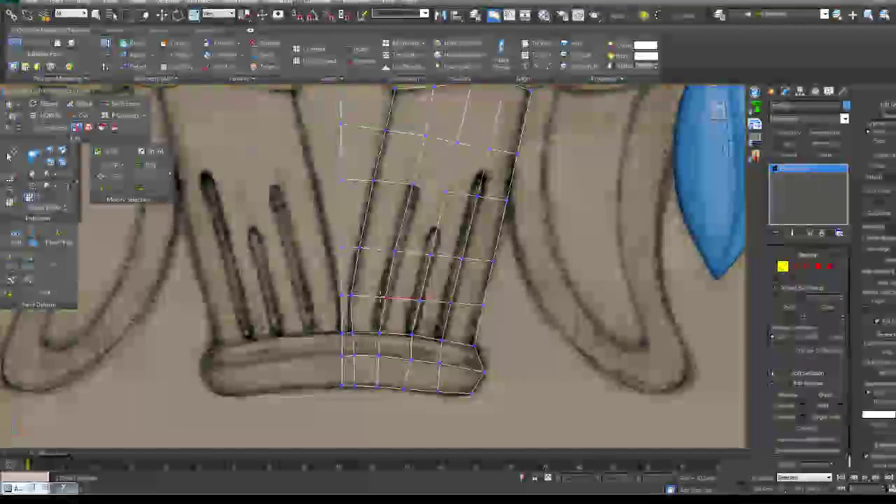
pyautogui.moveTo(370, 214); pyautogui.dragTo(371, 263, button='middle')
pyautogui.moveTo(388, 180); pyautogui.dragTo(390, 177)
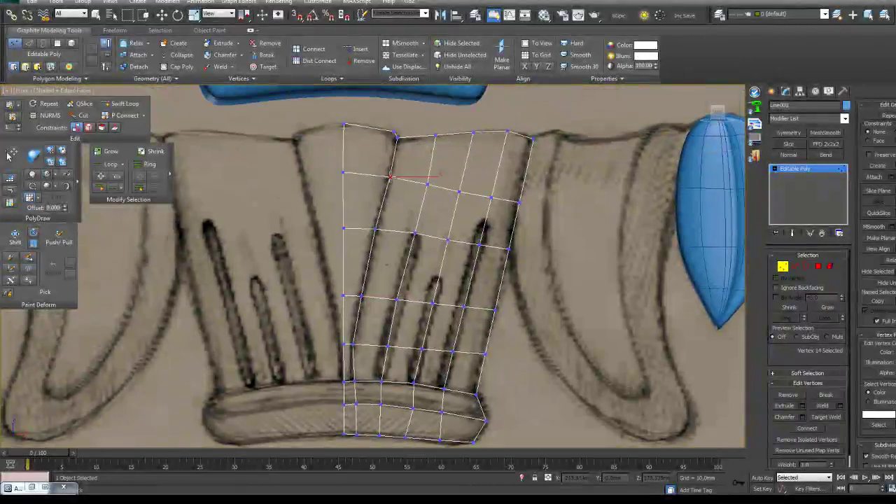
pyautogui.moveTo(390, 177); pyautogui.dragTo(382, 222, button='middle')
pyautogui.scroll(2, 371, 214)
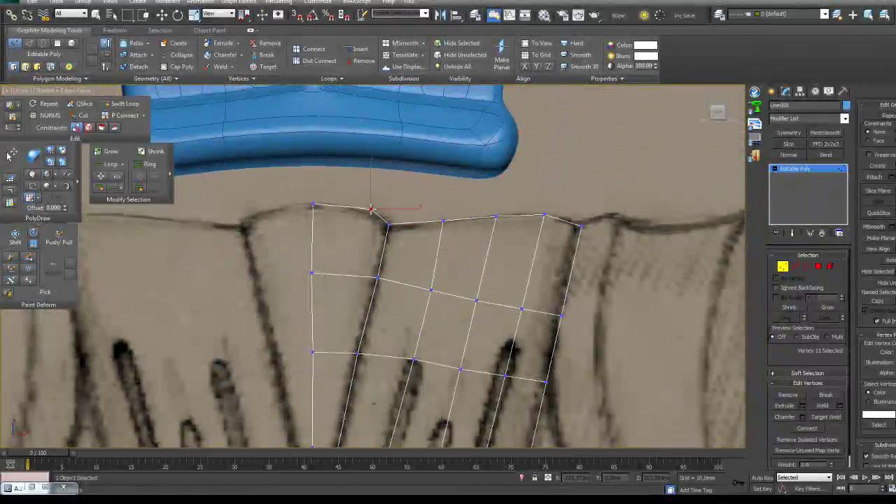
pyautogui.scroll(-4, 366, 211)
pyautogui.scroll(3, 399, 196)
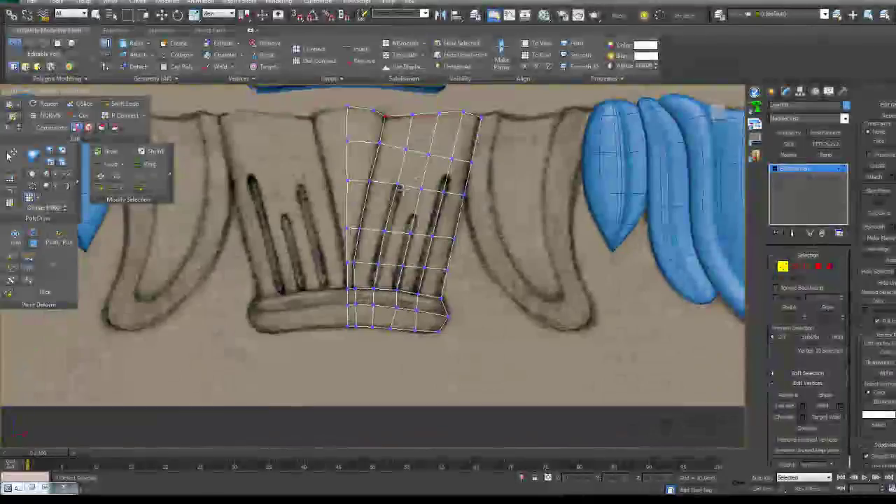
pyautogui.moveTo(514, 184); pyautogui.dragTo(524, 232, button='middle')
pyautogui.press('w')
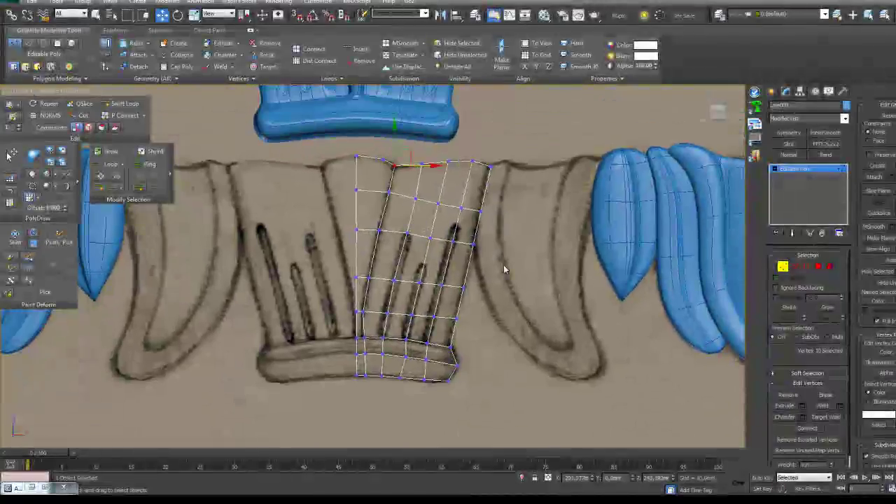
# Cut the inner side of the flute nearest the centre line, from its vertex on the base up to its tip
pyautogui.moveTo(479, 305); pyautogui.dragTo(489, 257, button='middle')
pyautogui.scroll(3, 489, 257)
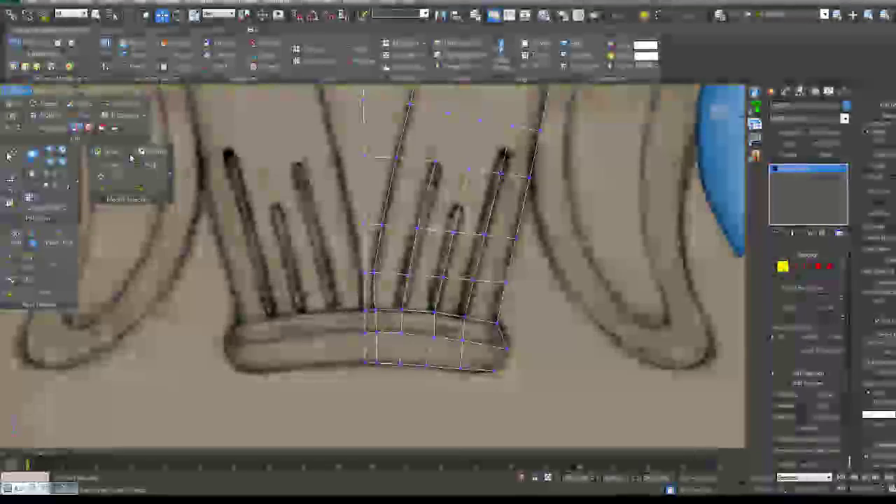
pyautogui.click(81, 115)
pyautogui.scroll(3, 350, 320)
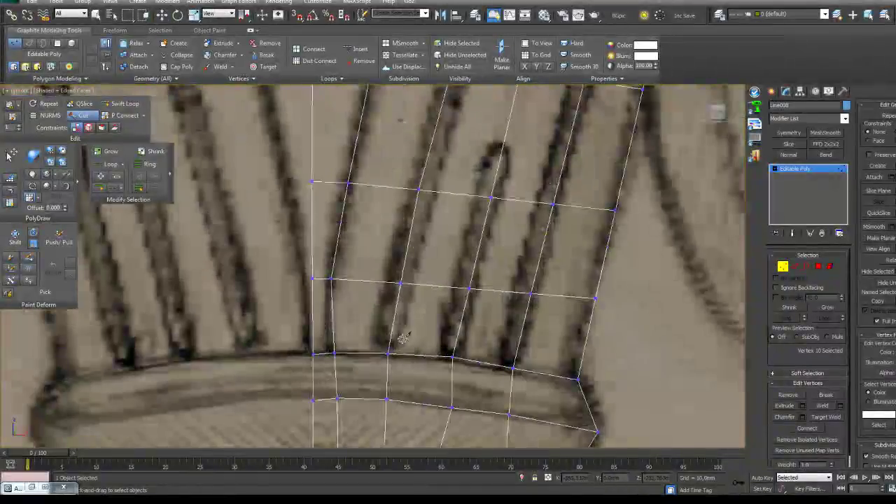
pyautogui.click(374, 334)
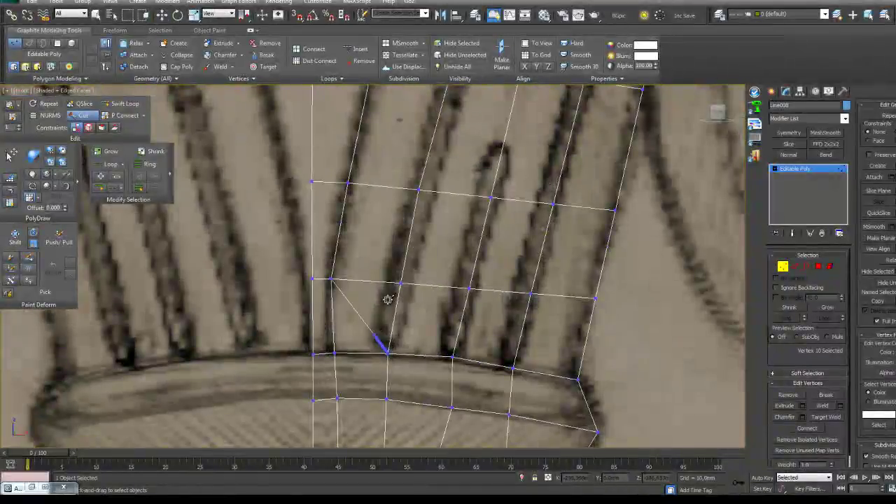
pyautogui.moveTo(429, 169); pyautogui.dragTo(374, 297, button='middle')
pyautogui.click(383, 199)
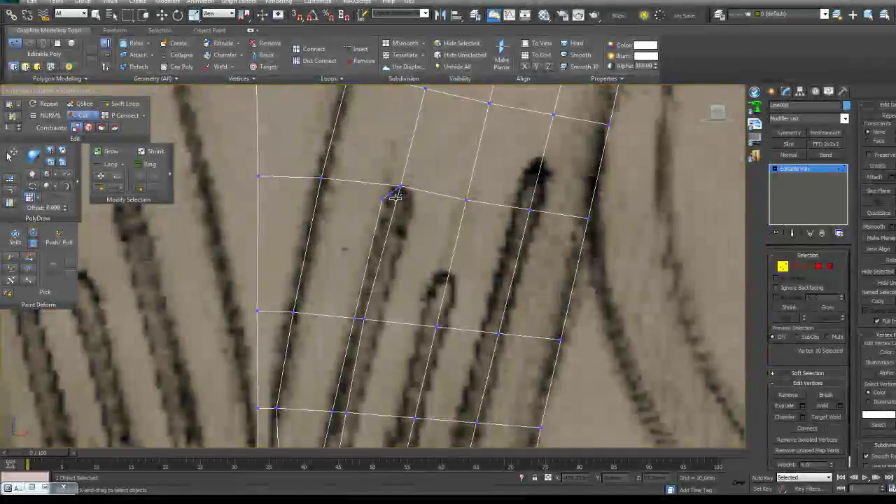
# Cut the outer side of the same flute from its tip down to the base vertex to close its outline
pyautogui.click(410, 207)
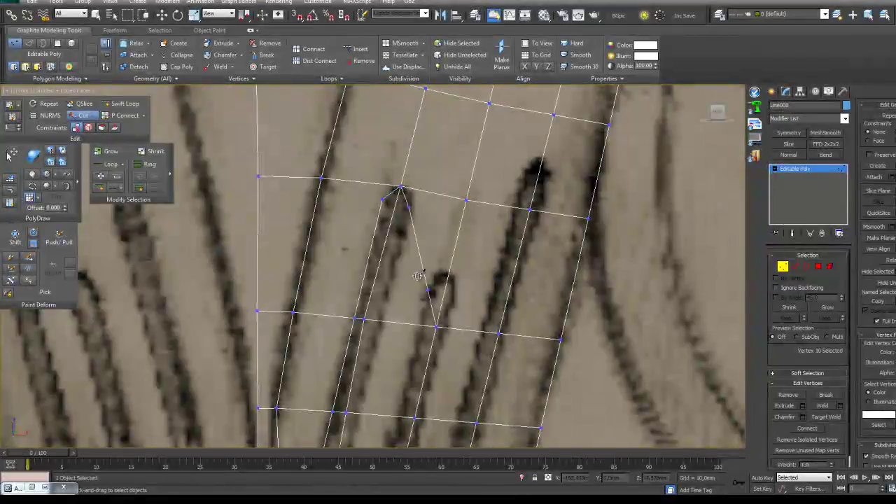
pyautogui.click(436, 327)
pyautogui.scroll(-2, 436, 327)
pyautogui.moveTo(437, 326); pyautogui.dragTo(420, 199, button='middle')
pyautogui.click(365, 259)
pyautogui.click(342, 298)
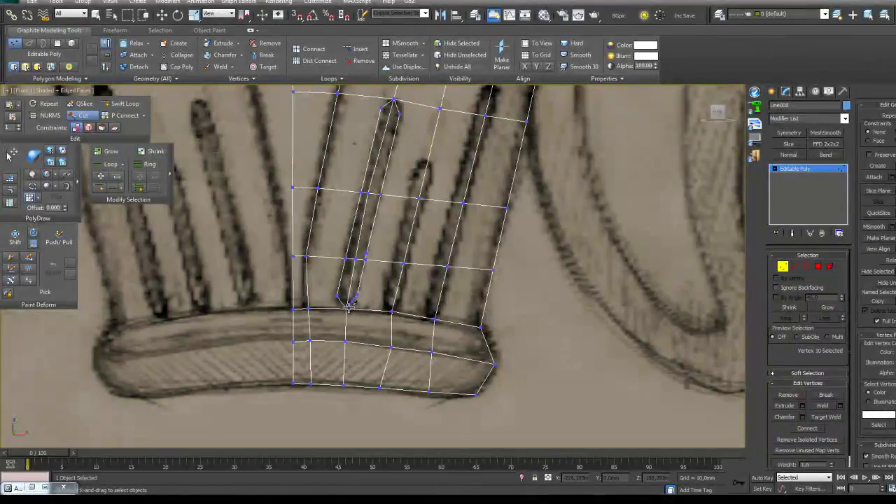
pyautogui.moveTo(406, 284); pyautogui.dragTo(377, 327, button='middle')
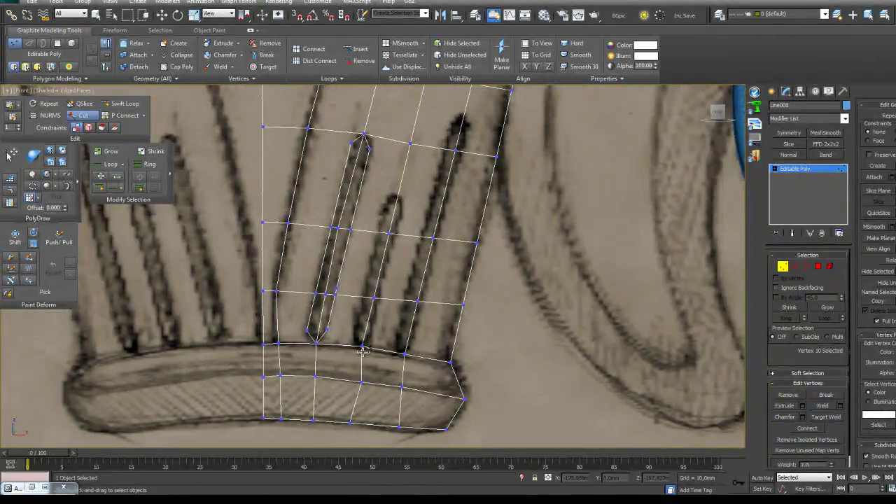
# Cut the pointed outline of the short middle flute around its centre edge, starting from its vertex on the base
pyautogui.click(361, 347)
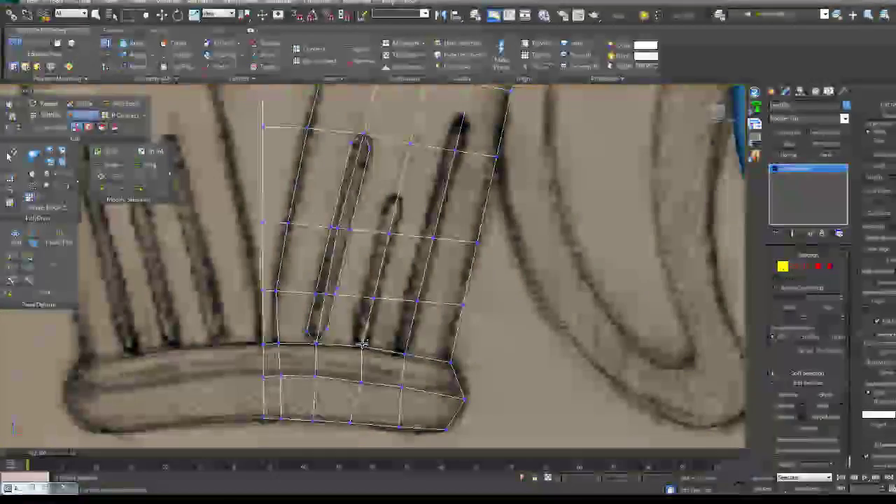
pyautogui.click(384, 208)
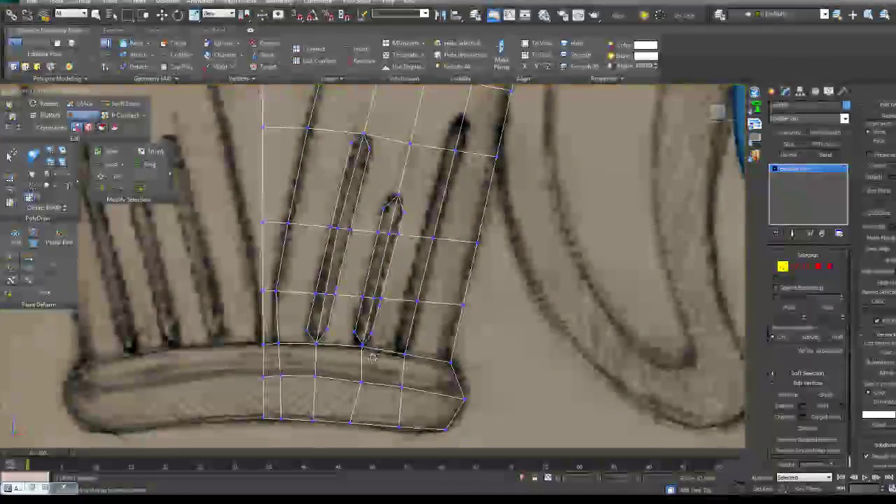
pyautogui.click(373, 334)
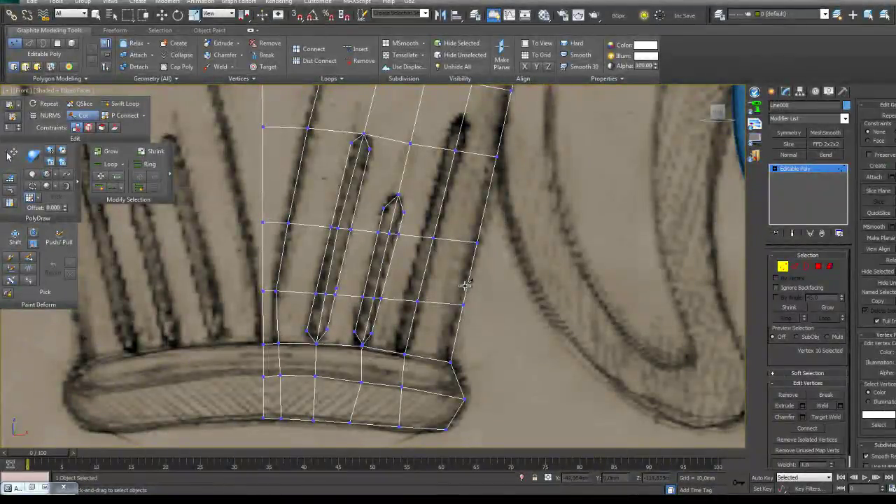
# Cut the outline of the outermost long flute from the base vertex around its tip and back down
pyautogui.click(398, 340)
pyautogui.click(444, 150)
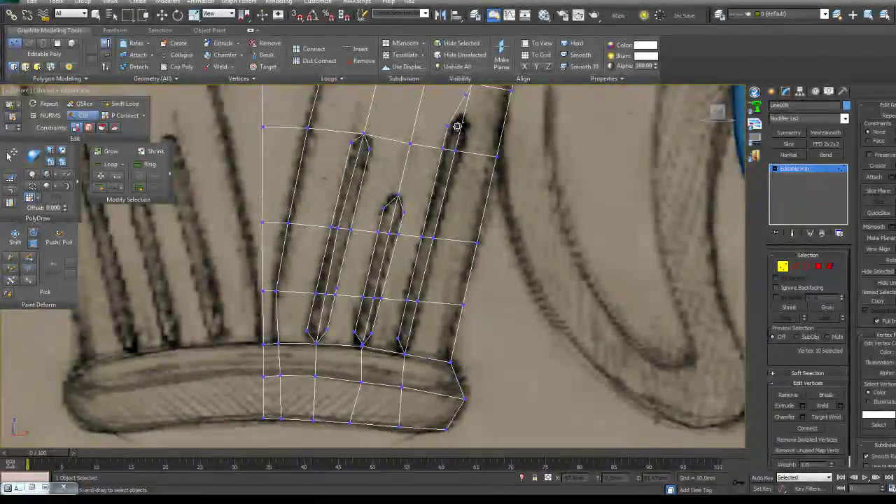
pyautogui.click(417, 342)
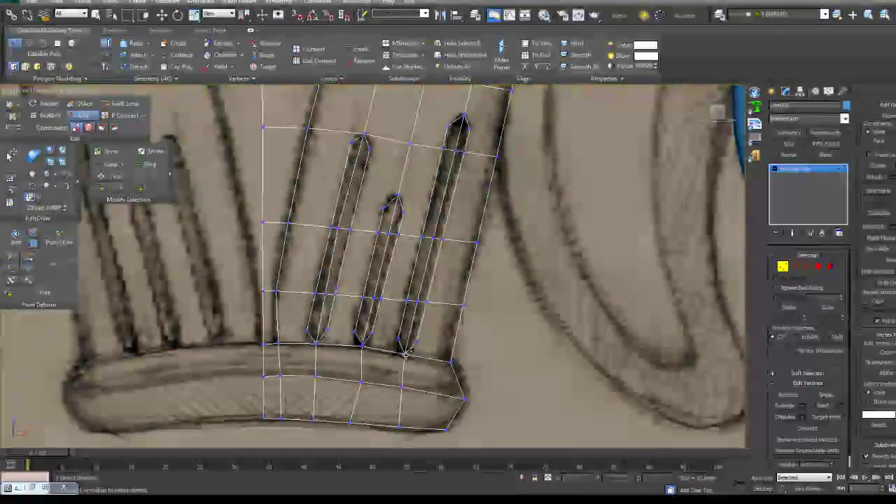
# Collapse the two overlapping vertices at the outermost flute's lower point into one
pyautogui.scroll(4, 490, 231)
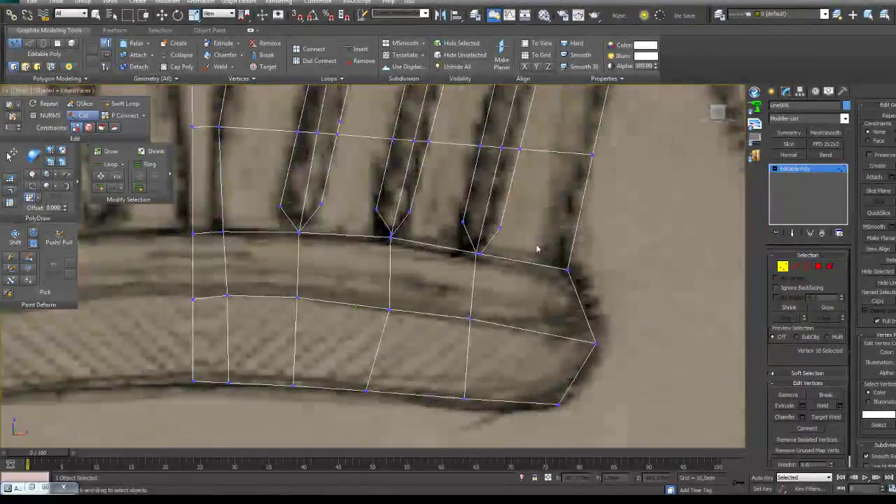
pyautogui.rightClick(495, 278)
pyautogui.click(477, 255)
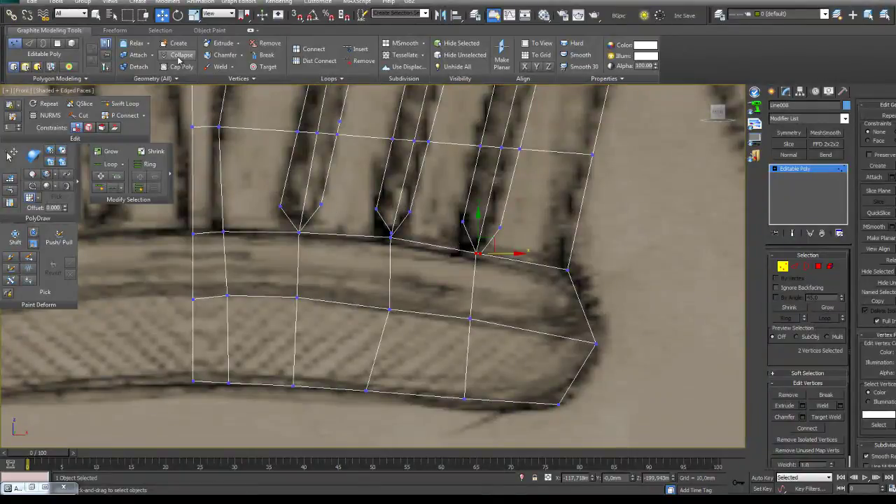
# Insert a supporting edge loop across the base just below its upper edge
pyautogui.click(120, 108)
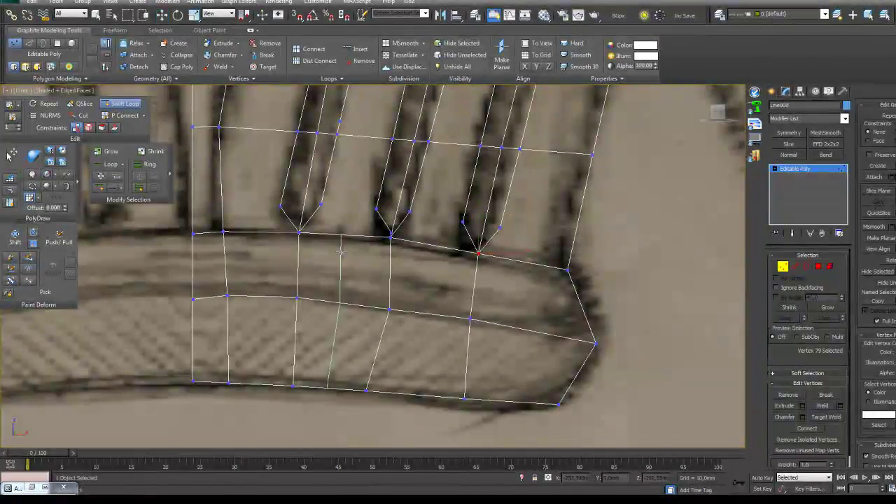
pyautogui.click(299, 241)
pyautogui.rightClick(344, 234)
pyautogui.scroll(-2, 378, 269)
pyautogui.scroll(-2, 450, 214)
pyautogui.moveTo(511, 241); pyautogui.dragTo(511, 256, button='middle')
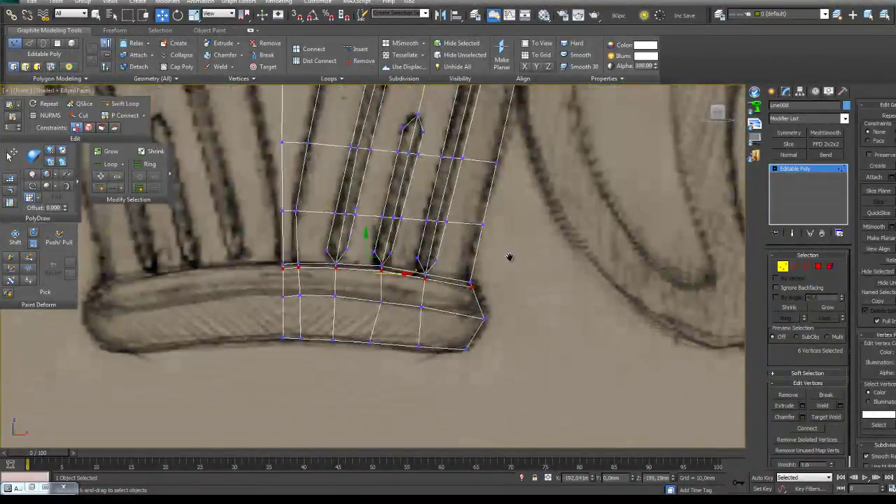
pyautogui.moveTo(444, 235); pyautogui.dragTo(443, 250, button='middle')
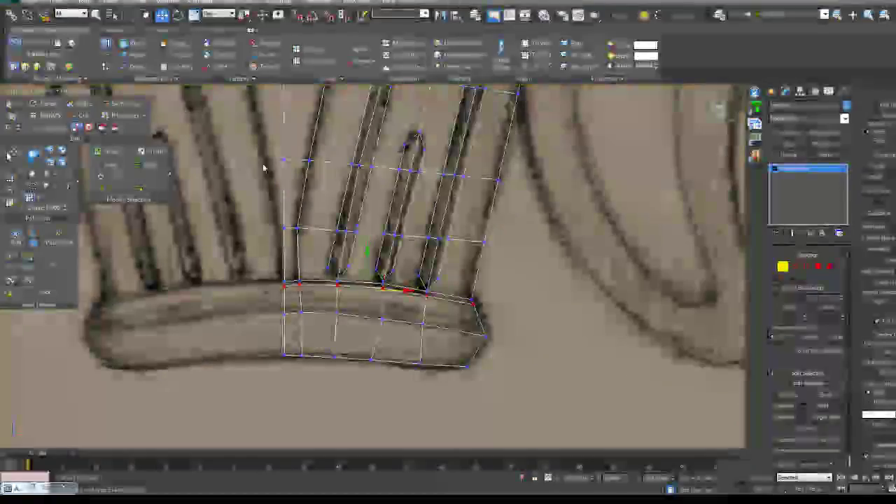
# Connect the outermost flute's lower corner vertices to the outer edge and to the middle flute's lower corner
pyautogui.click(135, 119)
pyautogui.scroll(3, 373, 361)
pyautogui.moveTo(466, 212); pyautogui.dragTo(511, 258, button='middle')
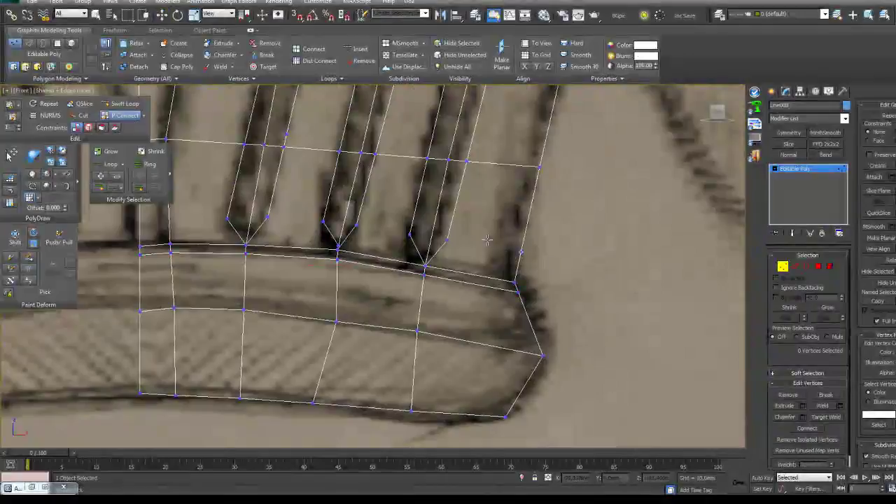
pyautogui.moveTo(453, 239); pyautogui.dragTo(446, 240)
pyautogui.moveTo(399, 256); pyautogui.dragTo(501, 270, button='middle')
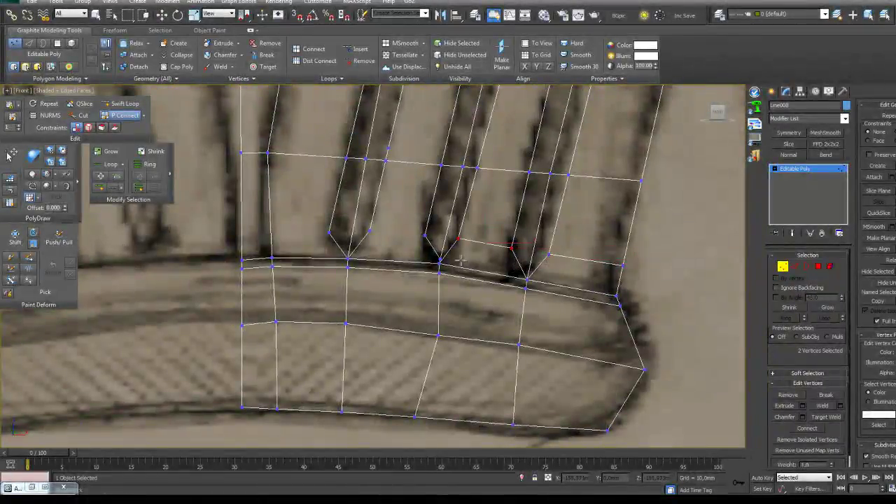
# Collapse the overlapping vertices at the middle flute's lower point, and continue the connecting cross edge to the centre line
pyautogui.press('w')
pyautogui.click(181, 55)
pyautogui.click(134, 117)
pyautogui.moveTo(416, 243); pyautogui.dragTo(463, 231, button='middle')
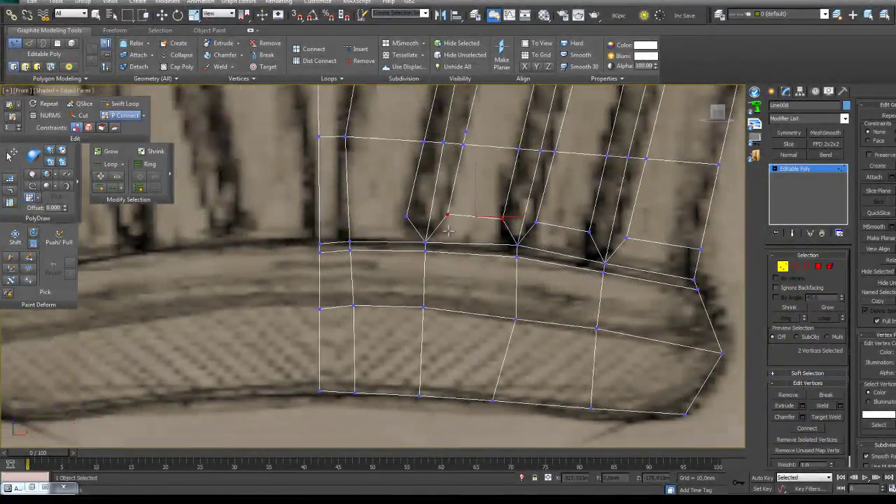
pyautogui.moveTo(407, 217); pyautogui.dragTo(319, 212)
# Connect the short middle flute's upper corner vertices across the neighbouring flutes to the outer edge and the centre line
pyautogui.scroll(-3, 434, 216)
pyautogui.moveTo(434, 216); pyautogui.dragTo(418, 270, button='middle')
pyautogui.scroll(5, 422, 254)
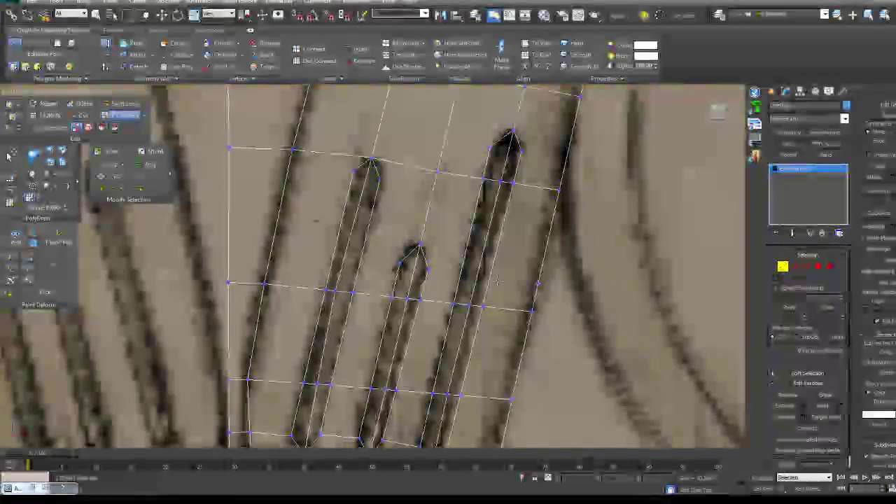
pyautogui.moveTo(538, 284); pyautogui.dragTo(454, 274)
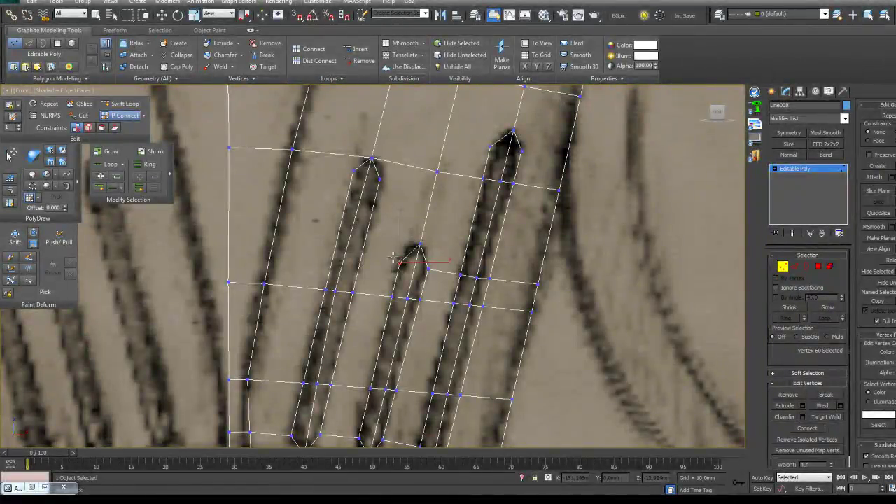
pyautogui.scroll(-5, 396, 265)
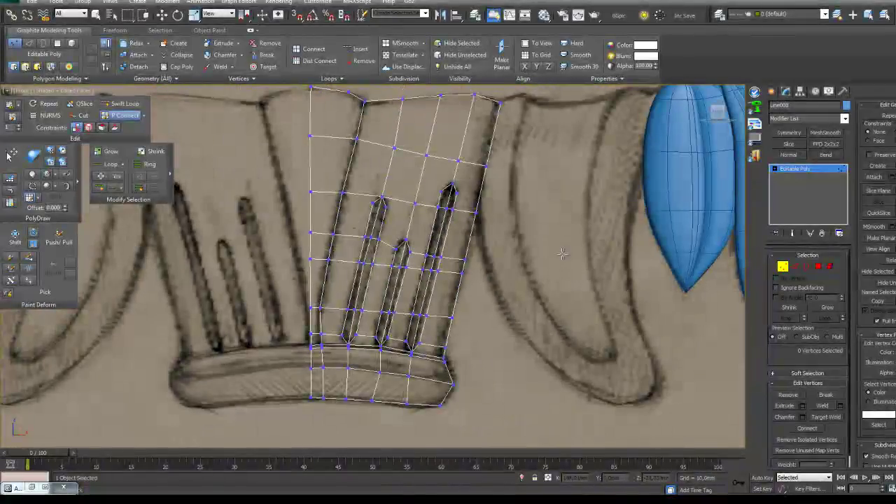
# Replace the cross edge just below the short middle flute's top with a lower one running from the inner flute to the outer edge
pyautogui.scroll(3, 360, 235)
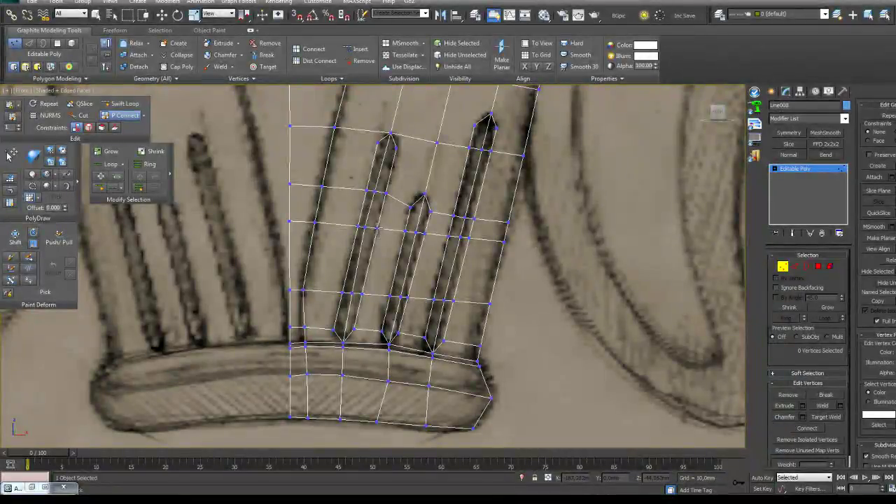
pyautogui.scroll(-5, 443, 261)
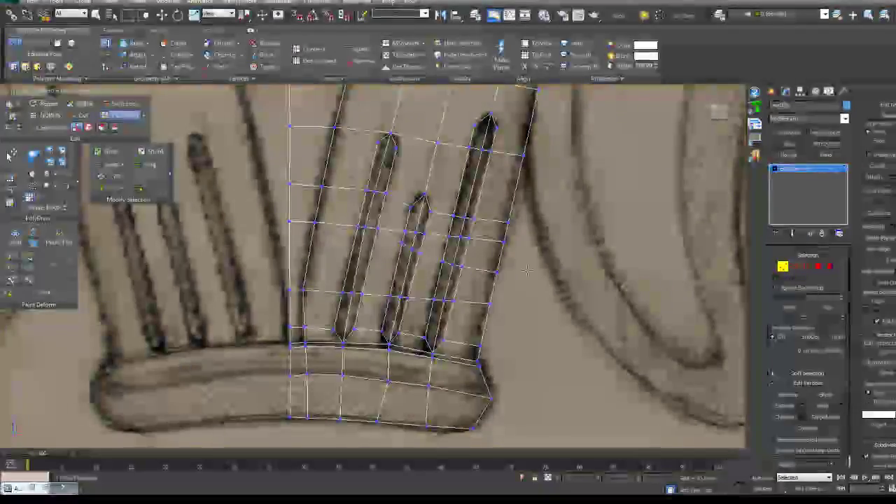
pyautogui.scroll(5, 476, 250)
pyautogui.rightClick(476, 250)
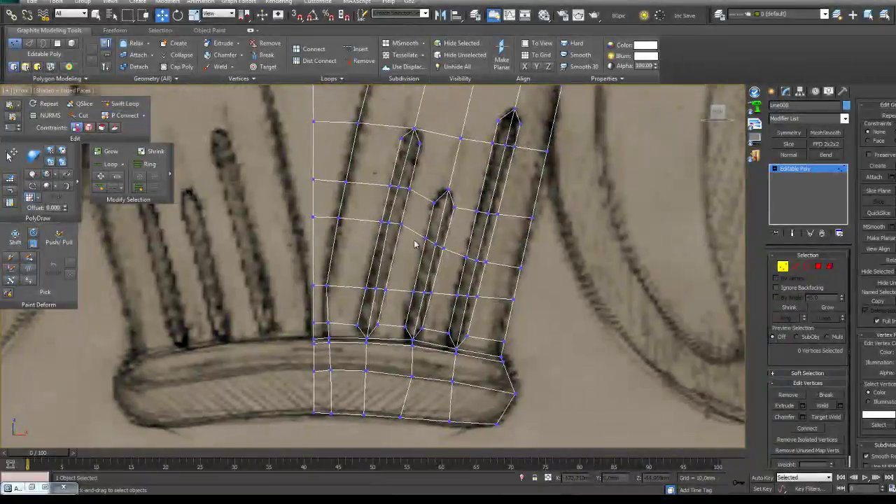
# Lower the same cross edge's vertices from the short flute across the inner flute to the centre line, evening out its slope
pyautogui.moveTo(406, 210); pyautogui.dragTo(402, 223)
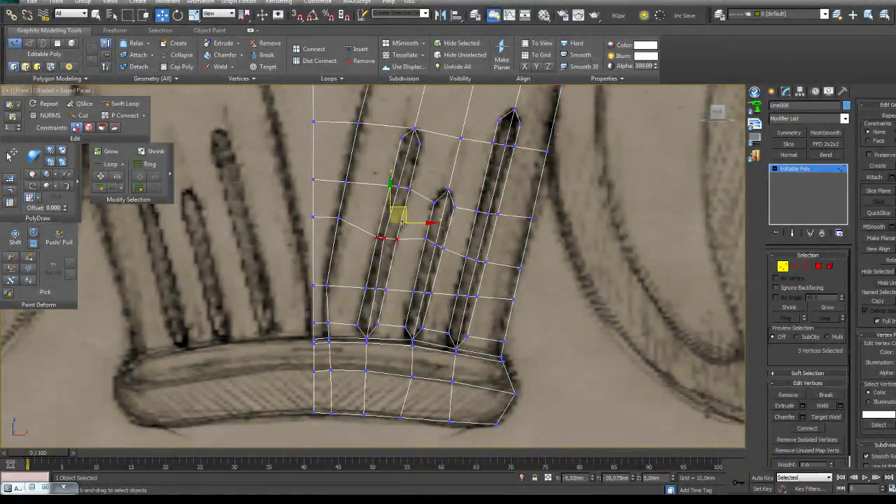
pyautogui.scroll(3, 433, 231)
pyautogui.click(10, 155)
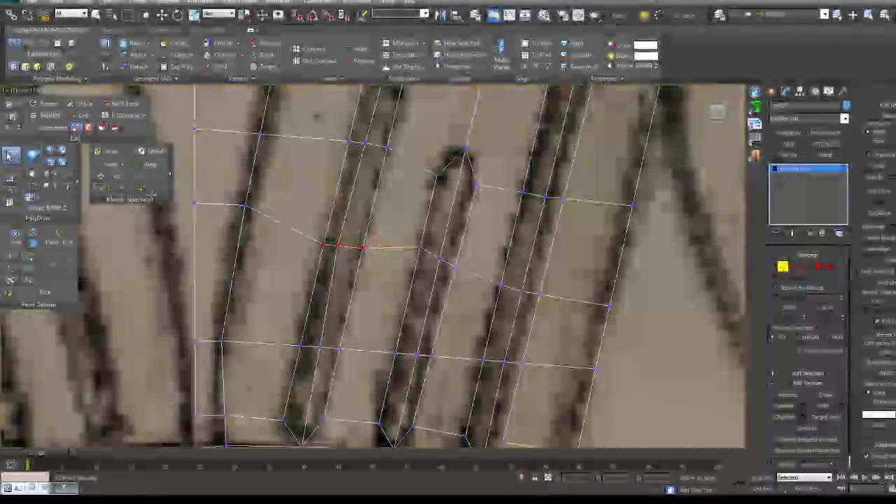
pyautogui.moveTo(420, 246); pyautogui.dragTo(437, 266)
pyautogui.moveTo(368, 264); pyautogui.dragTo(505, 273, button='middle')
pyautogui.moveTo(380, 215); pyautogui.dragTo(377, 242)
pyautogui.press('w')
pyautogui.click(331, 214)
pyautogui.moveTo(329, 198); pyautogui.dragTo(330, 223)
# Connect the outermost flute's upper corner vertices to the outer edge and across the grid to the centre line
pyautogui.scroll(-10, 447, 237)
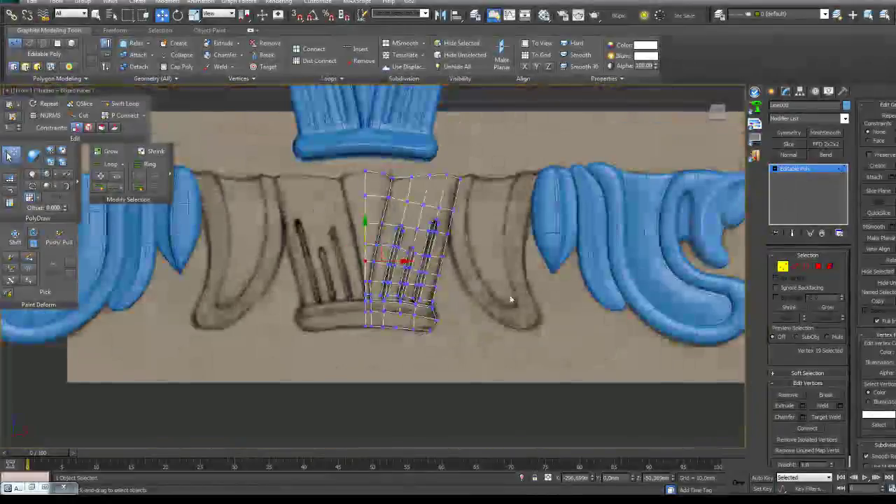
pyautogui.scroll(4, 490, 283)
pyautogui.scroll(2, 497, 279)
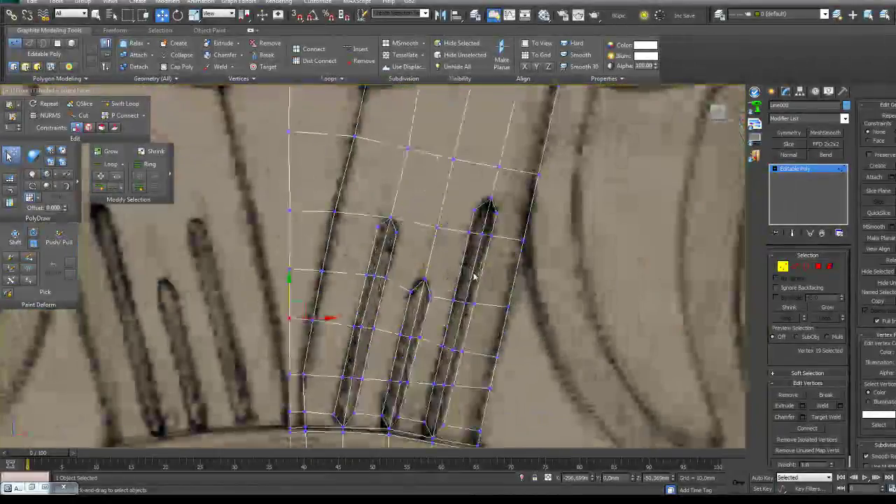
pyautogui.scroll(-1, 474, 268)
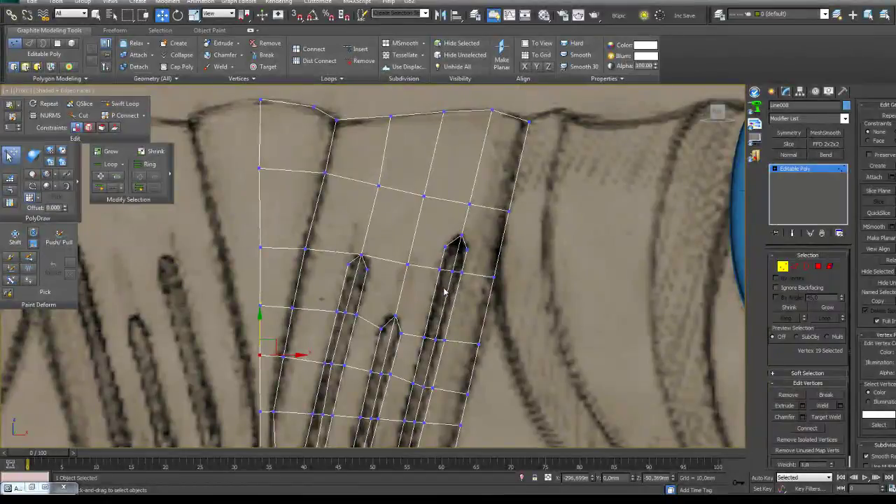
pyautogui.click(126, 116)
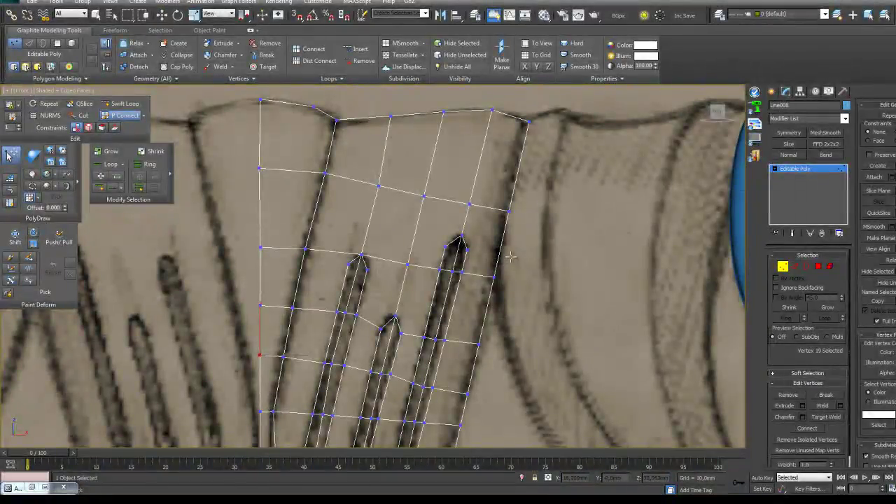
pyautogui.moveTo(468, 249); pyautogui.dragTo(468, 273, button='middle')
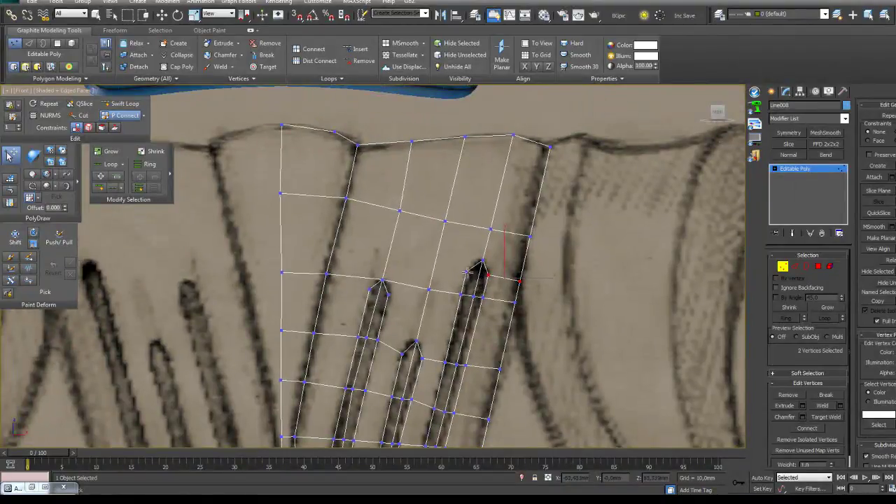
pyautogui.moveTo(380, 240); pyautogui.dragTo(184, 229)
pyautogui.scroll(-2, 506, 339)
pyautogui.moveTo(505, 339); pyautogui.dragTo(508, 278, button='middle')
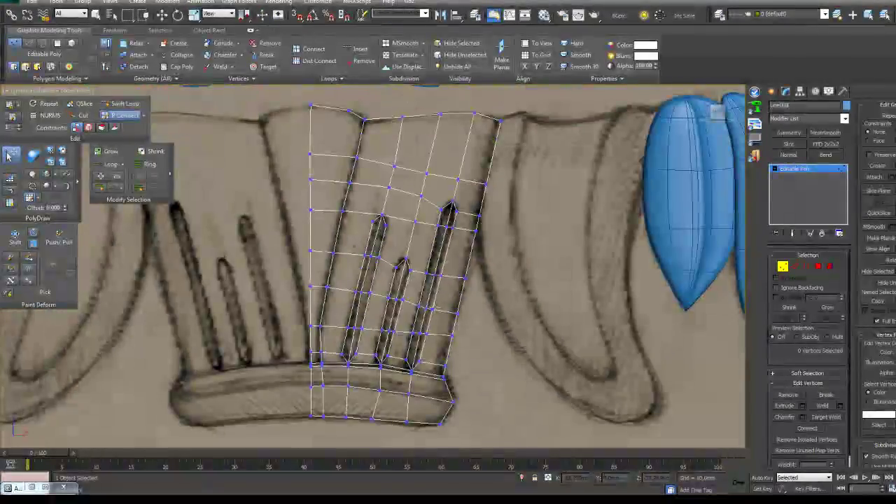
pyautogui.rightClick(510, 261)
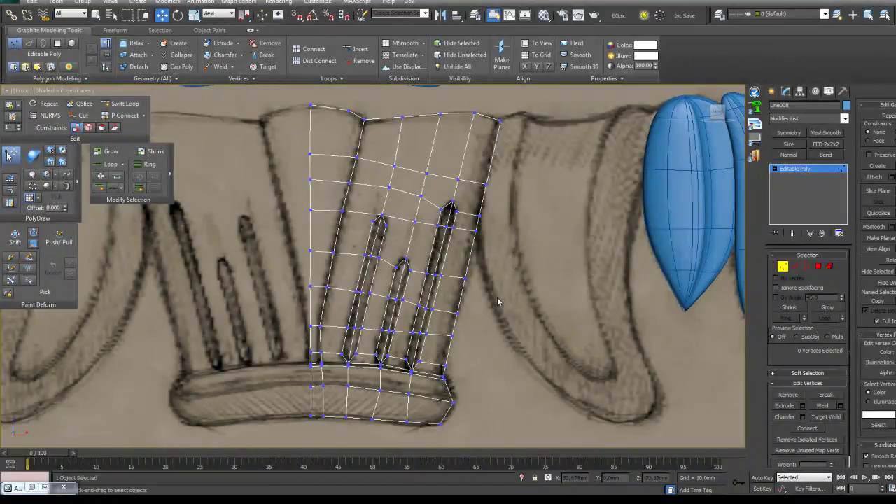
# Connect the lower corner vertices inside each of the three flutes through its middle edge, forming a small diamond at each lower end
pyautogui.moveTo(462, 246); pyautogui.dragTo(484, 258, button='middle')
pyautogui.scroll(2, 484, 259)
pyautogui.moveTo(414, 410); pyautogui.dragTo(404, 358, button='middle')
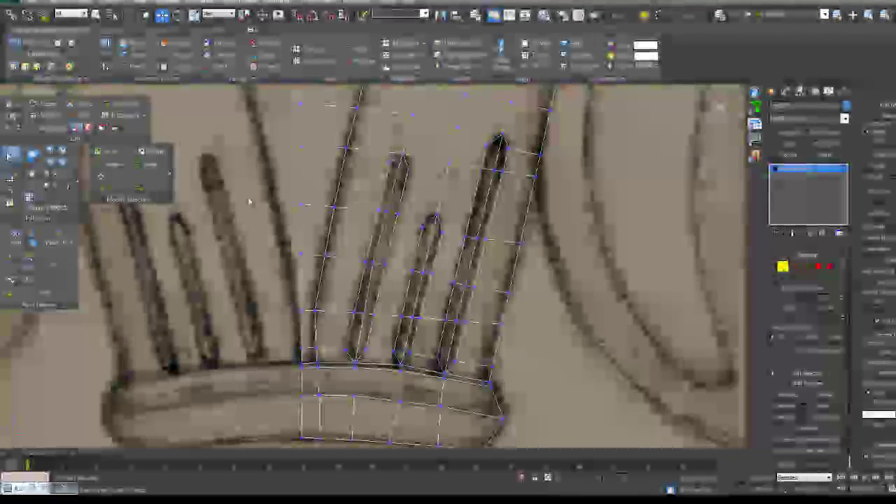
pyautogui.scroll(3, 373, 303)
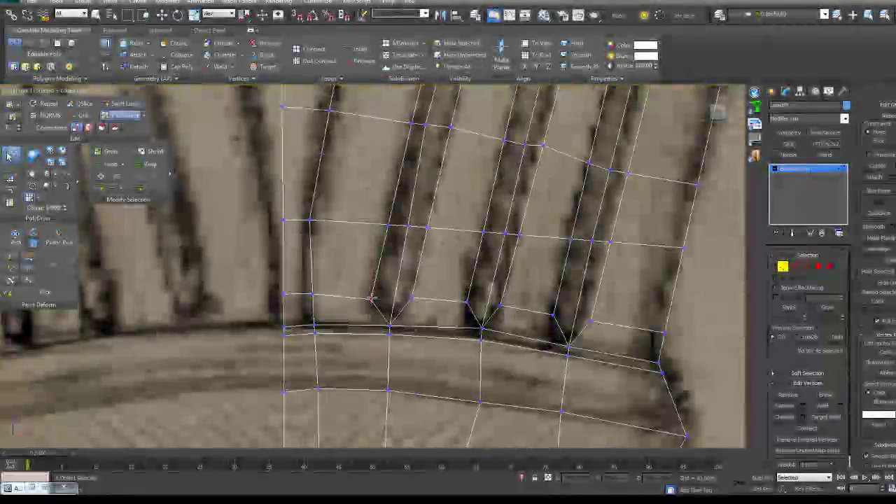
pyautogui.moveTo(483, 321); pyautogui.dragTo(405, 301, button='middle')
pyautogui.moveTo(389, 283); pyautogui.dragTo(422, 286)
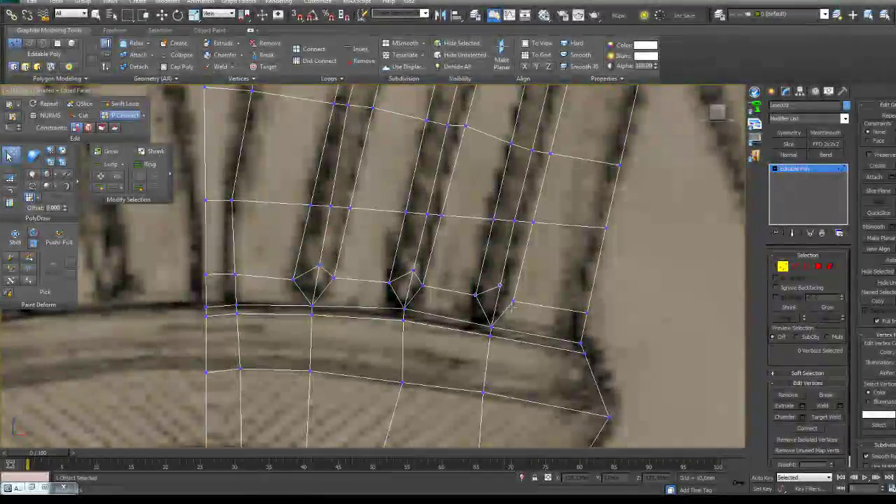
# Connect the upper corner vertices inside each of the three flutes through its middle edge, closing a small diamond at each tip
pyautogui.moveTo(571, 192); pyautogui.dragTo(484, 336, button='middle')
pyautogui.moveTo(485, 196); pyautogui.dragTo(458, 283, button='middle')
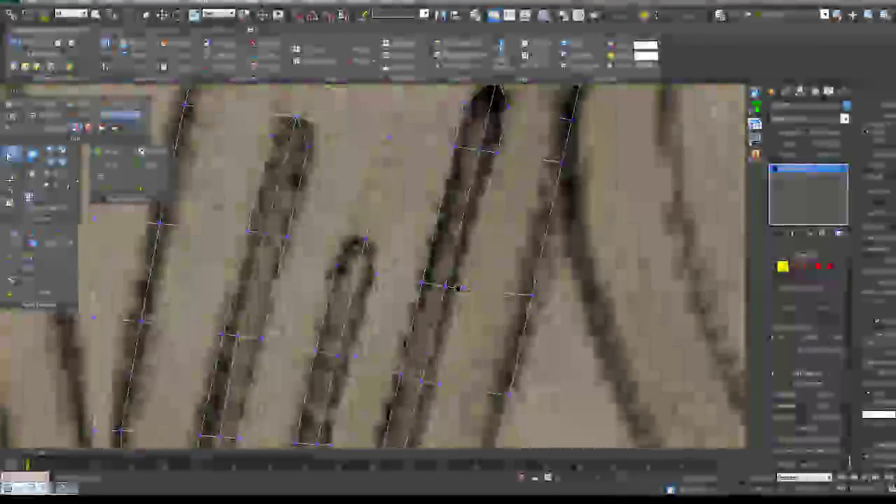
pyautogui.moveTo(376, 276); pyautogui.dragTo(346, 278)
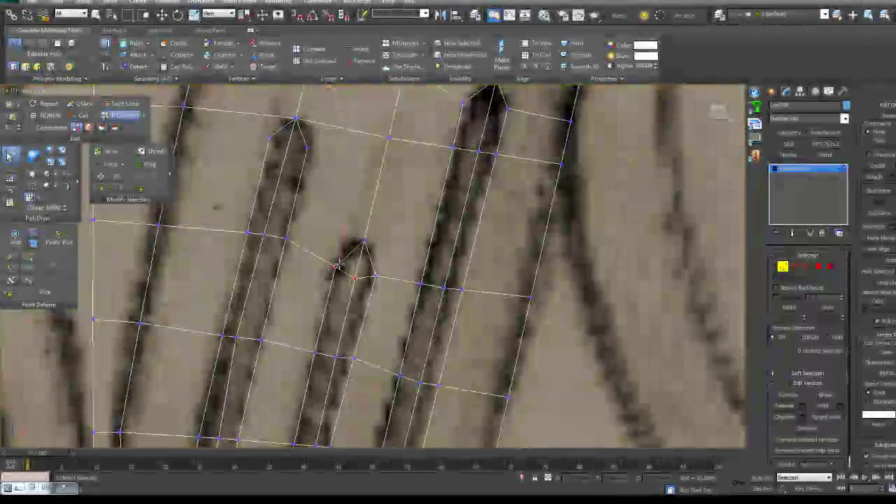
pyautogui.moveTo(319, 246); pyautogui.dragTo(373, 327, button='middle')
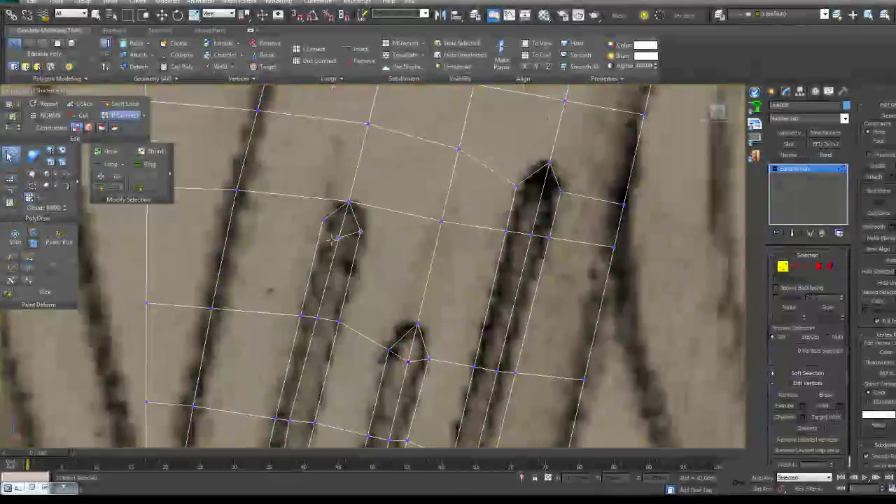
pyautogui.moveTo(319, 209); pyautogui.dragTo(256, 296, button='middle')
pyautogui.click(454, 275)
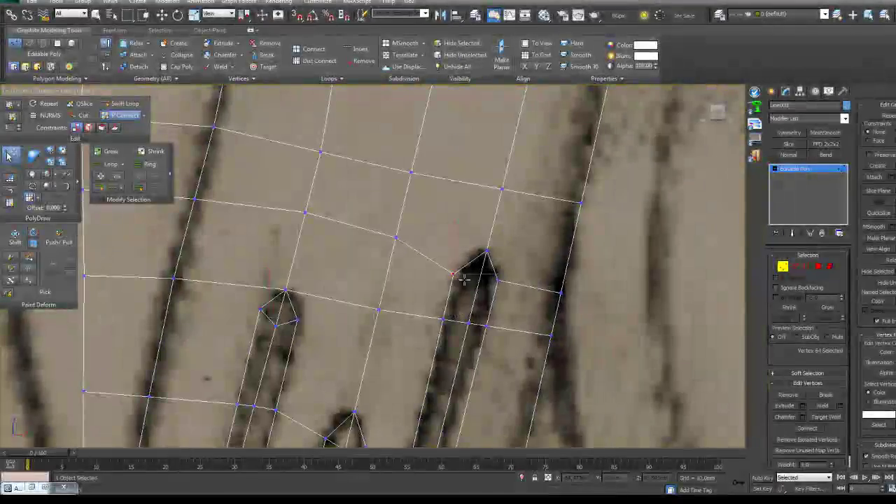
pyautogui.scroll(-5, 509, 277)
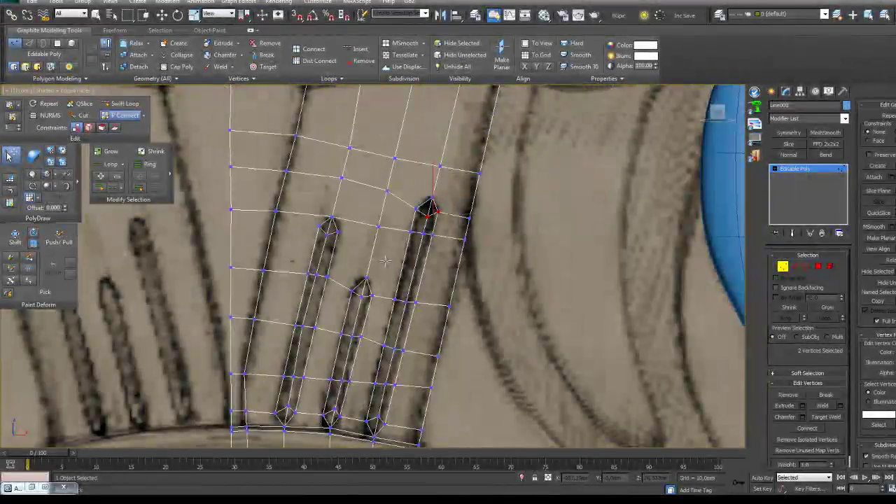
# Reroute the cross edge at the inner flute's top to its side corner vertices and remove the old edges meeting its tip
pyautogui.scroll(5, 441, 283)
pyautogui.click(352, 285)
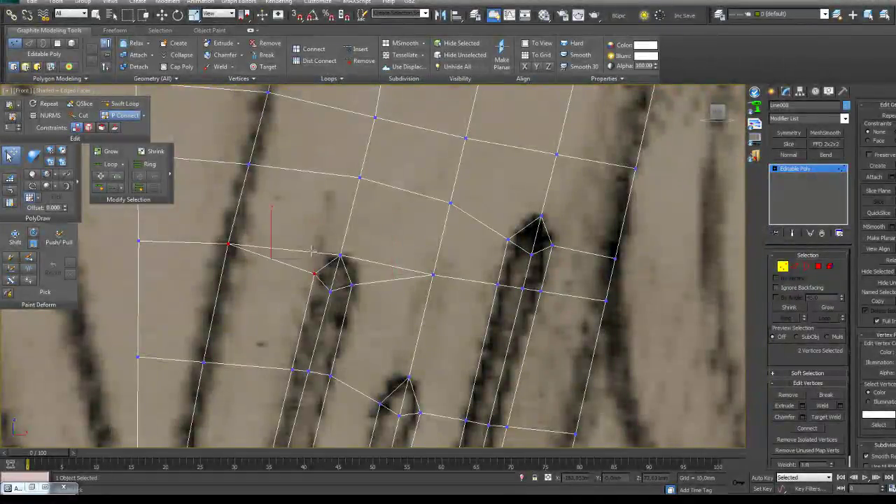
pyautogui.keyDown('ctrl'); pyautogui.keyDown('alt'); pyautogui.click(380, 267); pyautogui.keyUp('alt'); pyautogui.keyUp('ctrl')
pyautogui.moveTo(379, 267); pyautogui.dragTo(428, 216, button='middle')
pyautogui.scroll(-2, 429, 216)
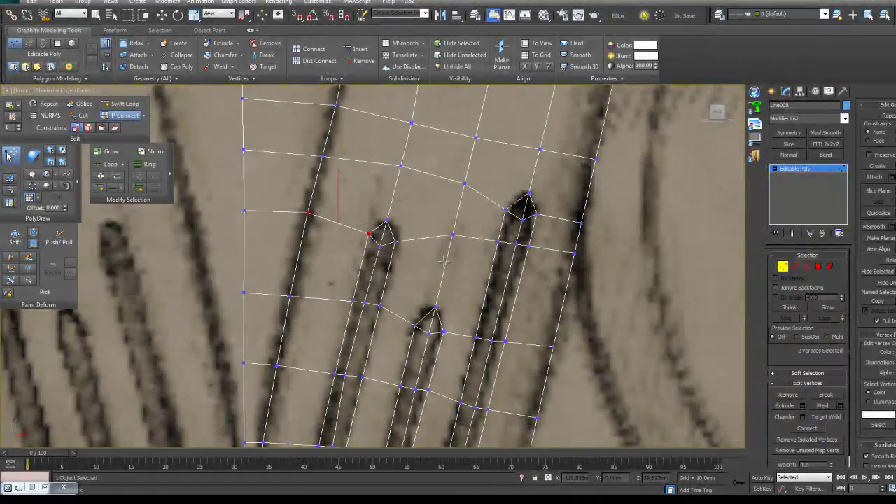
# Adjust the upper cross edges' vertices on the centre line and the adjacent vertical edge to even out the row spacing
pyautogui.moveTo(462, 288); pyautogui.dragTo(472, 214, button='middle')
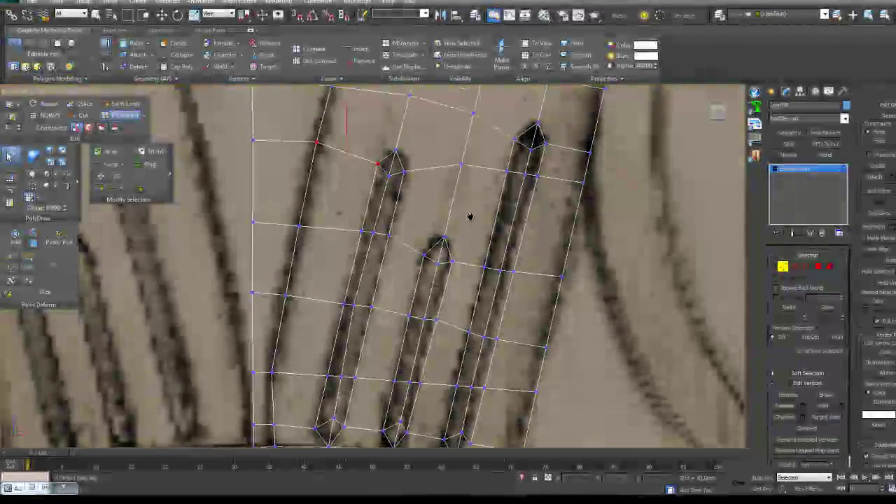
pyautogui.scroll(-3, 499, 114)
pyautogui.scroll(-3, 553, 232)
pyautogui.press('w')
pyautogui.scroll(3, 519, 233)
pyautogui.moveTo(500, 251)
pyautogui.mouseDown(button='middle')
pyautogui.moveTo(498, 285)
pyautogui.moveTo(497, 244)
pyautogui.mouseUp(button='middle')
pyautogui.moveTo(494, 184); pyautogui.dragTo(503, 307, button='middle')
pyautogui.click(363, 253)
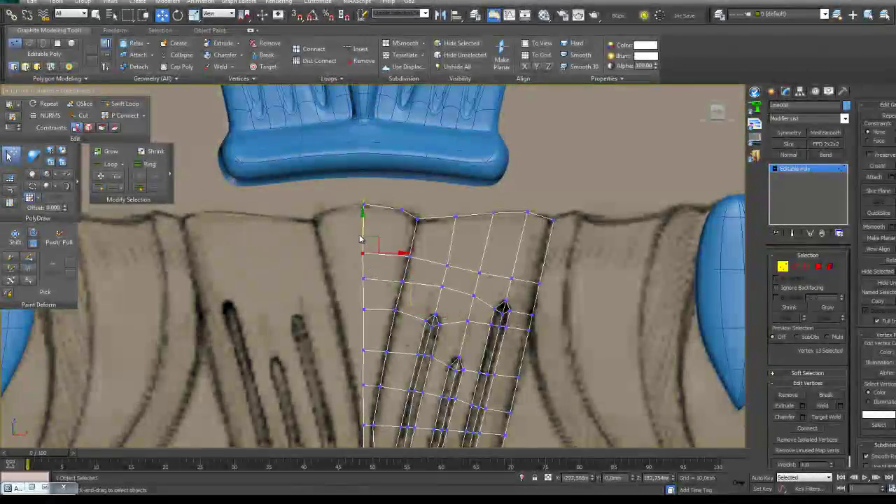
pyautogui.click(18, 152)
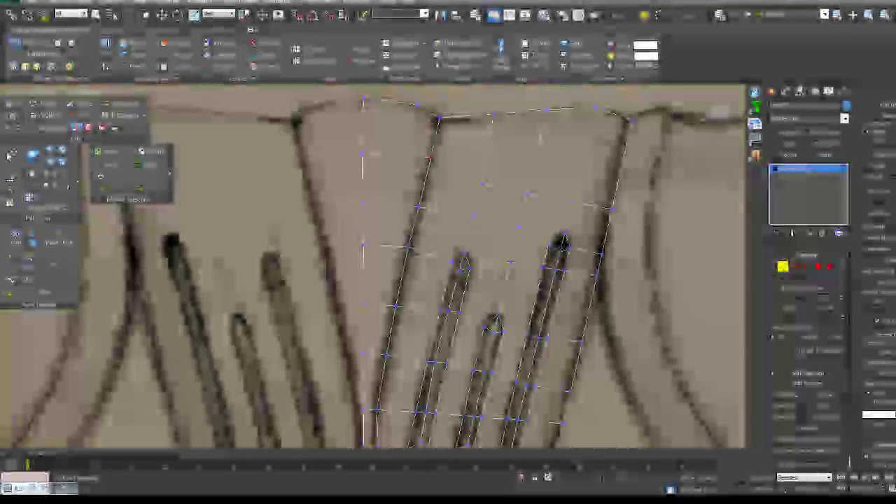
pyautogui.press('w')
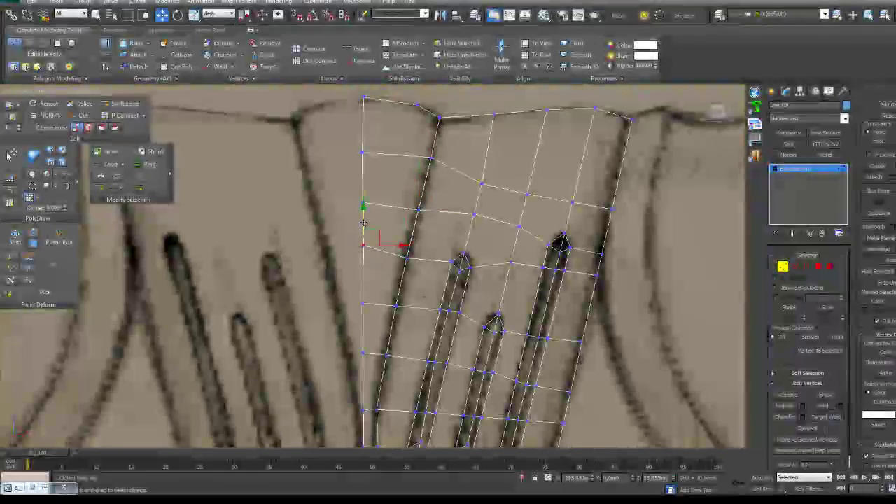
# Shift the vertices of the uppermost inner cross edge upward out to the outer edge, and adjust the outer-edge vertices beside the outermost flute
pyautogui.scroll(-6, 433, 255)
pyautogui.moveTo(528, 258); pyautogui.dragTo(538, 245, button='middle')
pyautogui.click(511, 287)
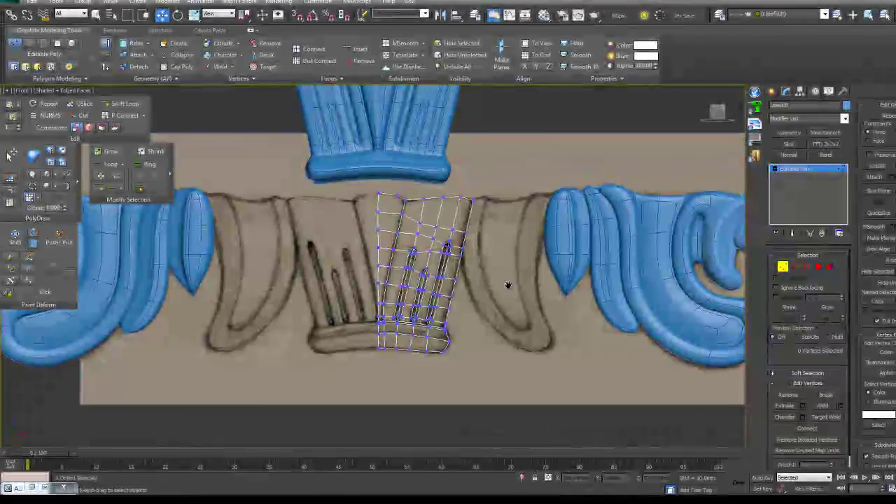
pyautogui.scroll(3, 510, 286)
pyautogui.moveTo(510, 283); pyautogui.dragTo(507, 309, button='middle')
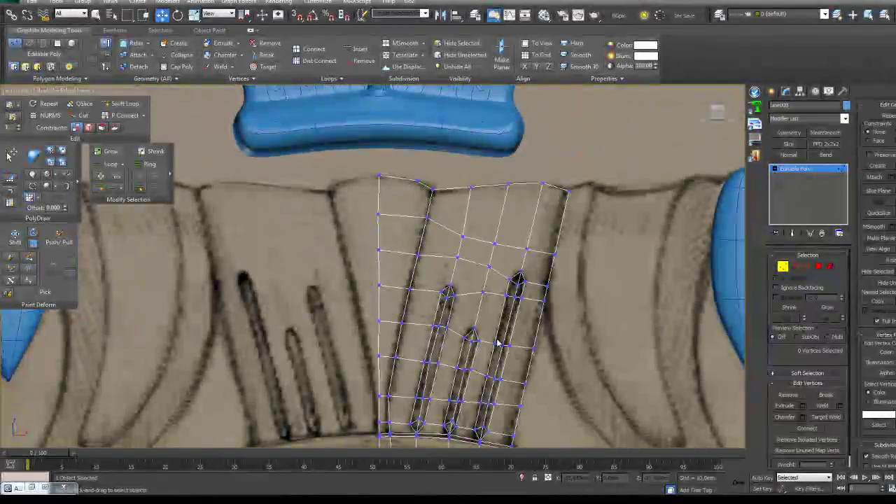
pyautogui.click(463, 236)
pyautogui.click(10, 155)
pyautogui.moveTo(480, 243); pyautogui.dragTo(487, 229)
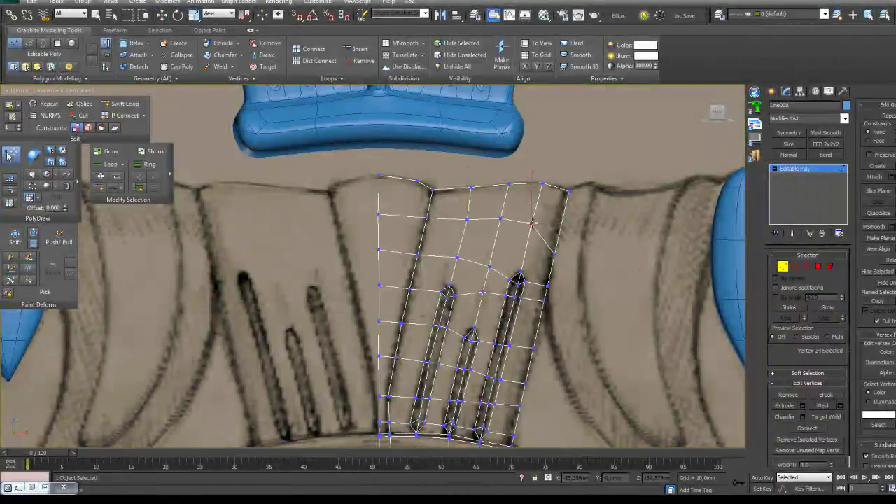
pyautogui.moveTo(559, 242); pyautogui.dragTo(560, 230)
pyautogui.click(544, 301)
pyautogui.moveTo(551, 280); pyautogui.dragTo(533, 270, button='middle')
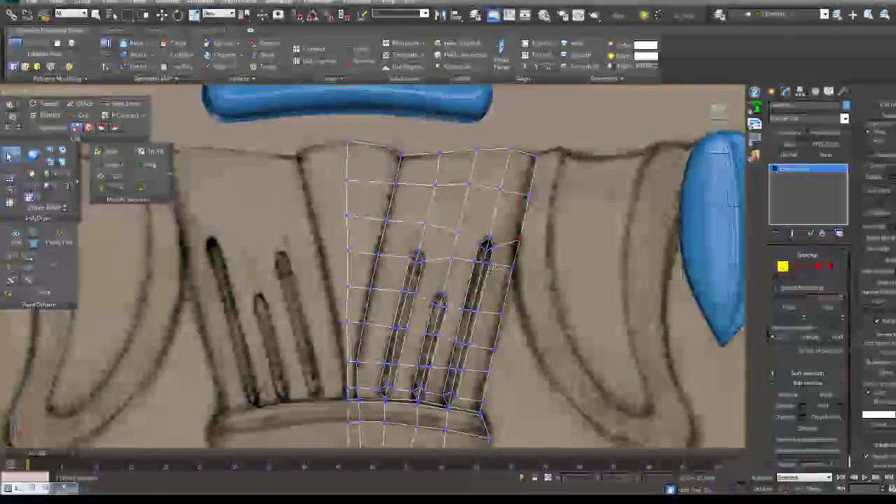
# Nudge the base's middle-loop vertex beneath the short middle flute into line with its neighbouring vertices
pyautogui.moveTo(499, 375)
pyautogui.mouseDown(button='middle')
pyautogui.moveTo(491, 260)
pyautogui.moveTo(491, 280)
pyautogui.mouseUp(button='middle')
pyautogui.scroll(-2, 491, 260)
pyautogui.press('w')
pyautogui.moveTo(402, 334); pyautogui.dragTo(432, 279, button='middle')
pyautogui.scroll(2, 432, 278)
pyautogui.click(434, 237)
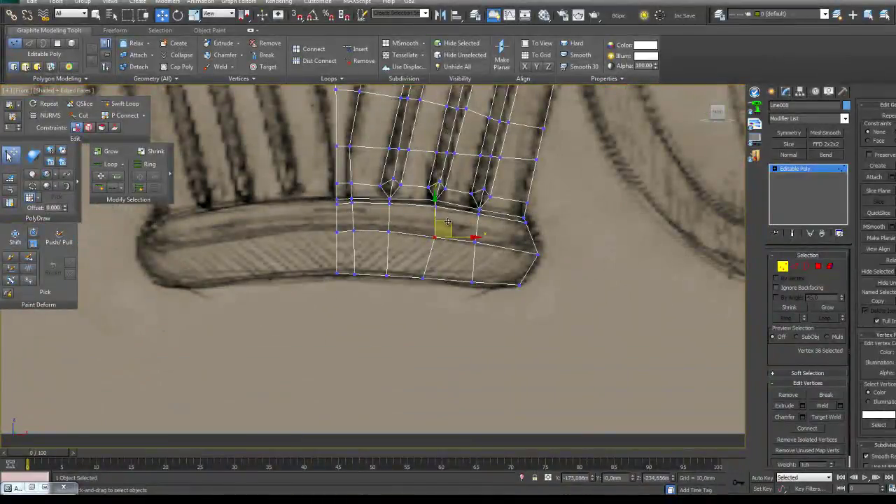
pyautogui.moveTo(435, 270); pyautogui.dragTo(448, 264, button='middle')
pyautogui.scroll(-4, 447, 264)
pyautogui.scroll(2, 528, 335)
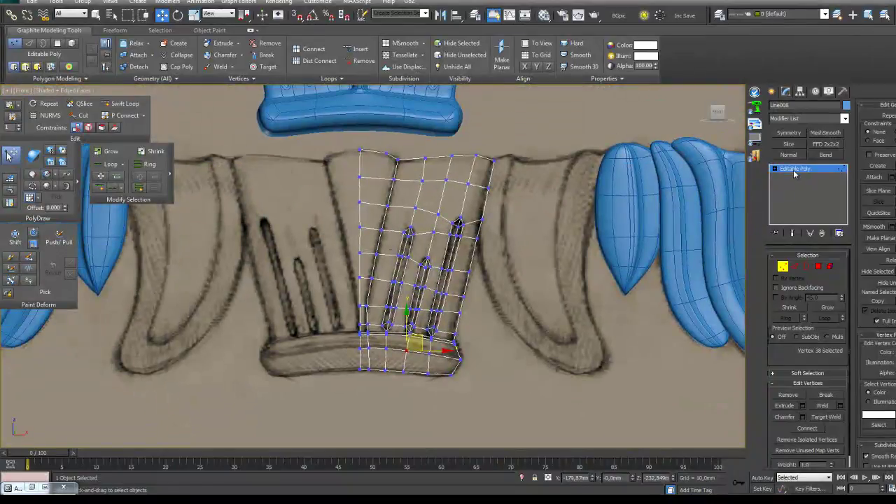
# Move the half ornament's pivot onto its centre-line edge using 3D snapping, and finish editing the pivot
pyautogui.click(793, 170)
pyautogui.click(801, 92)
pyautogui.click(809, 153)
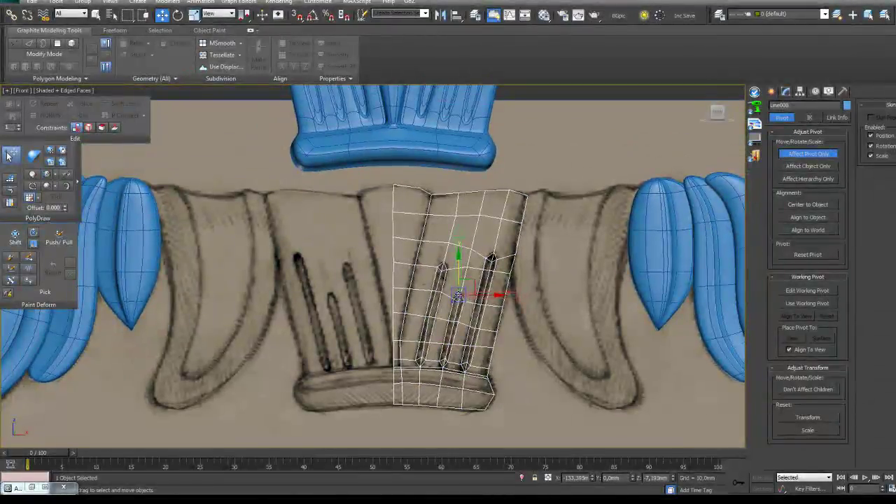
pyautogui.moveTo(459, 296); pyautogui.dragTo(442, 289)
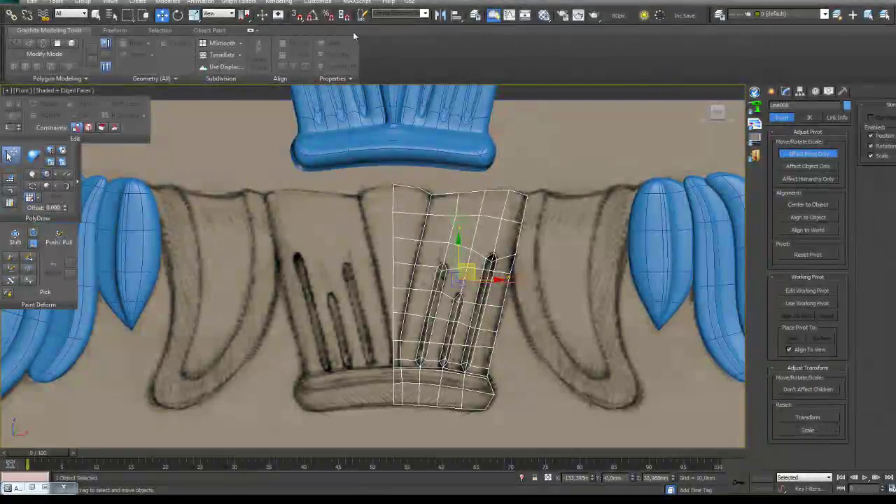
pyautogui.click(297, 14)
pyautogui.moveTo(458, 278); pyautogui.dragTo(397, 240)
pyautogui.click(809, 154)
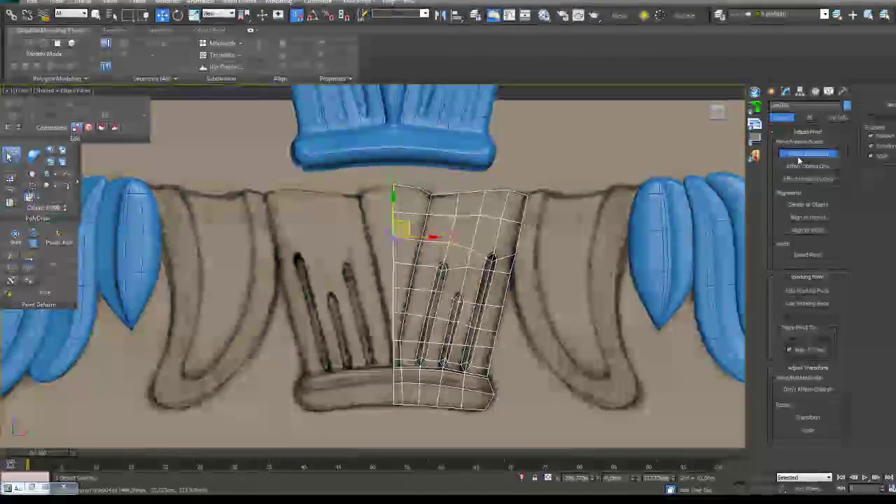
# Mirror the half ornament across the X axis with a Symmetry modifier, select its mirror plane and check the centre seam
pyautogui.click(786, 91)
pyautogui.click(789, 133)
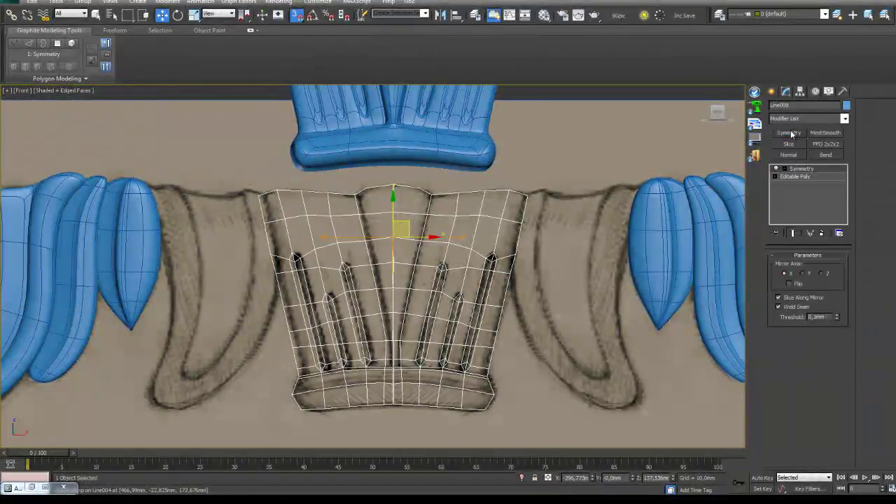
pyautogui.click(786, 169)
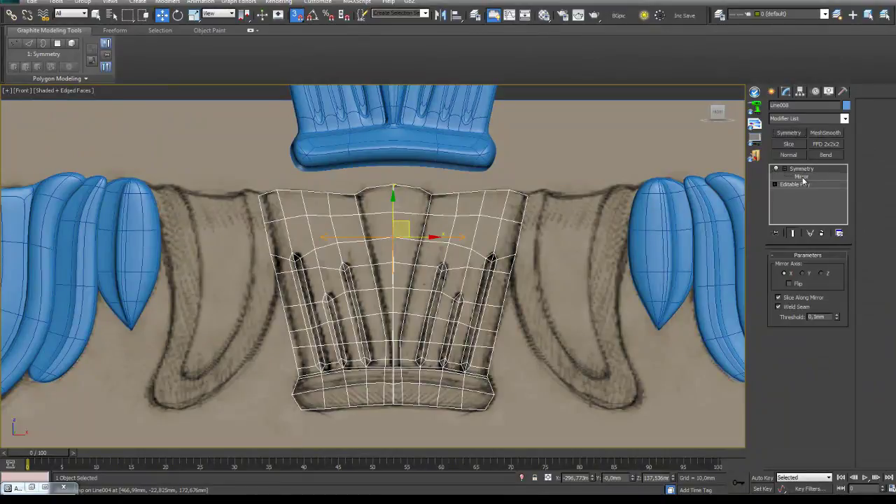
pyautogui.click(802, 176)
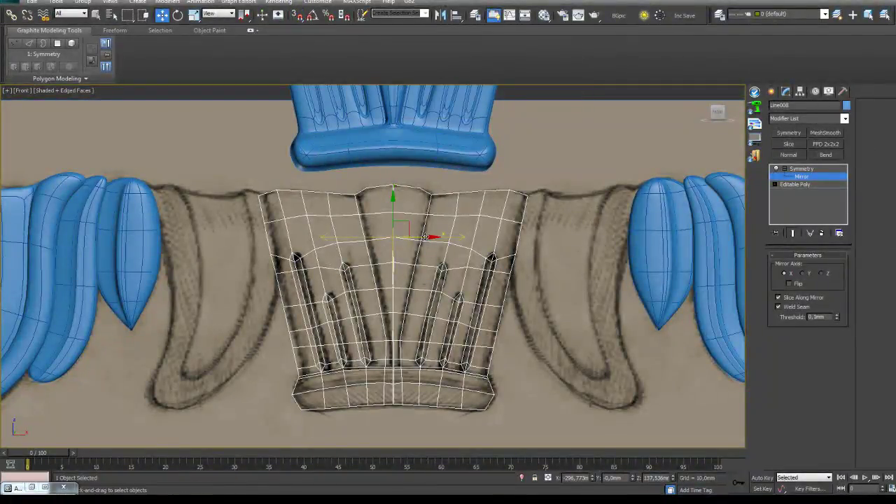
pyautogui.moveTo(425, 237); pyautogui.dragTo(418, 220)
pyautogui.scroll(5, 426, 237)
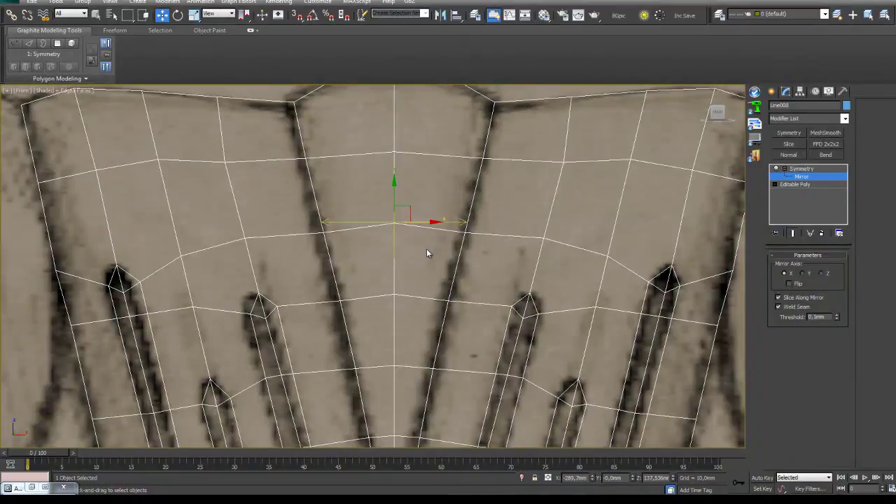
pyautogui.scroll(-6, 417, 230)
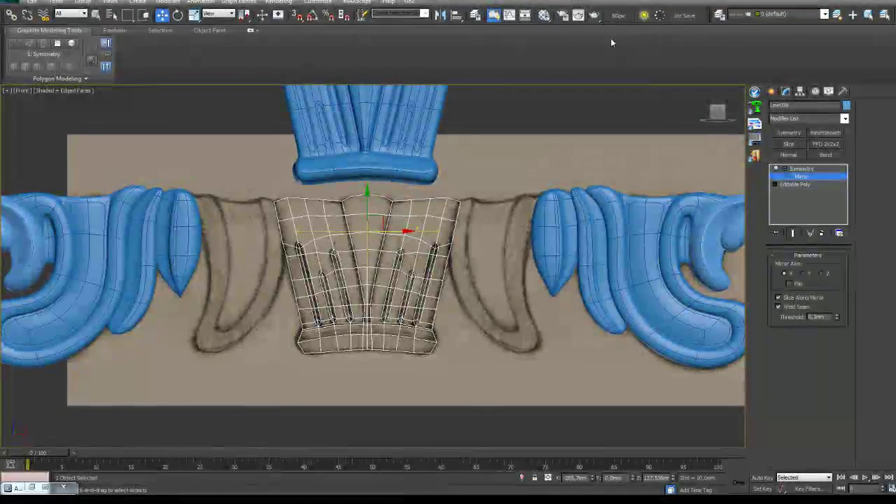
pyautogui.moveTo(363, 273); pyautogui.dragTo(399, 261, button='middle')
pyautogui.scroll(4, 435, 266)
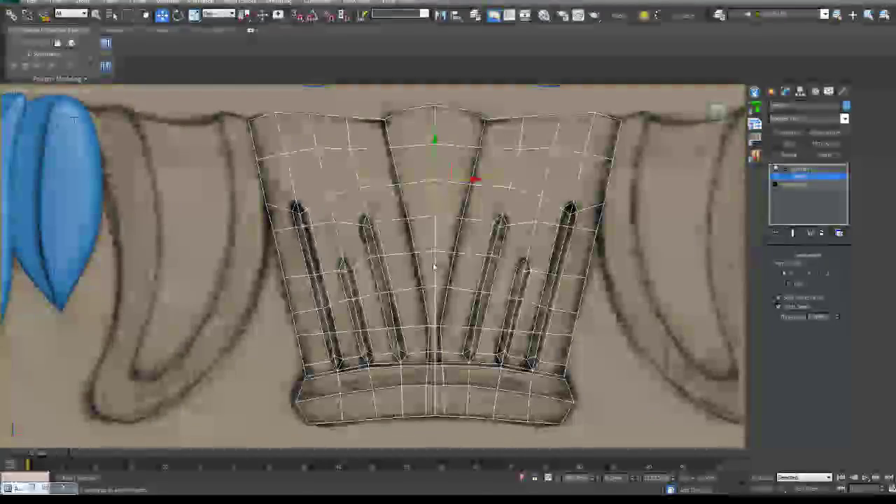
pyautogui.moveTo(438, 262); pyautogui.dragTo(446, 228, button='middle')
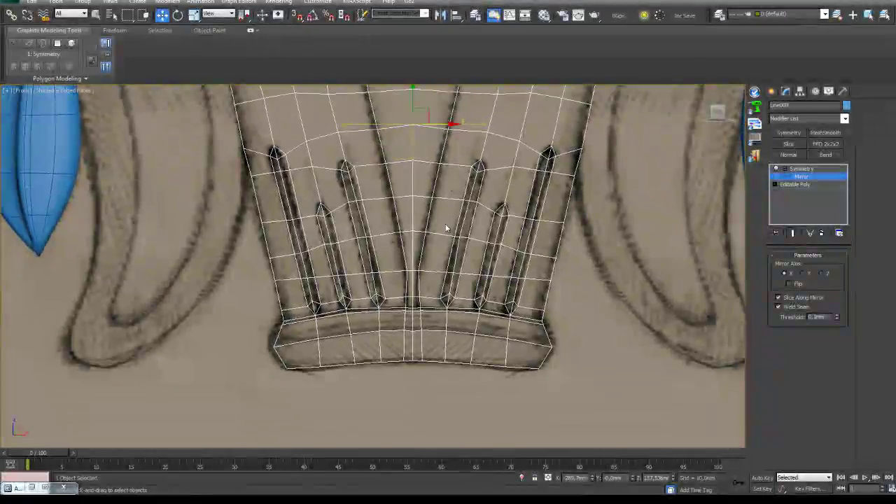
# Collapse the Symmetry modifier into the editable poly and accept the warning
pyautogui.rightClick(803, 172)
pyautogui.click(835, 257)
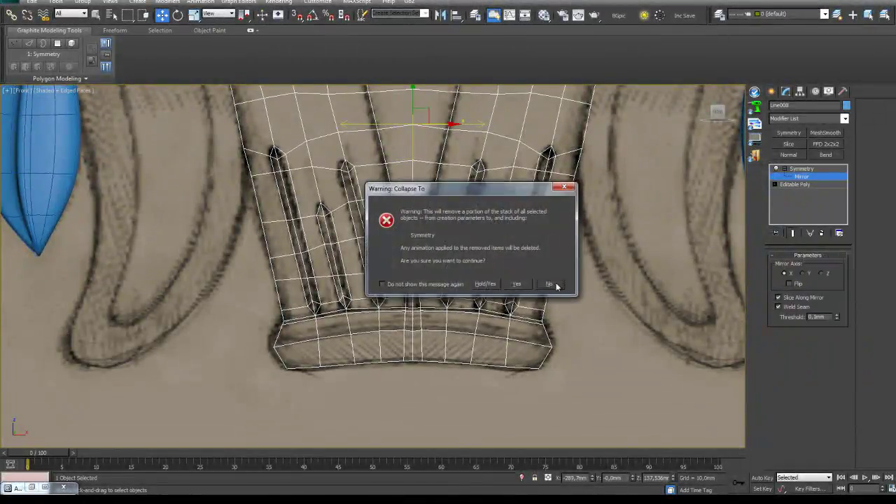
pyautogui.click(518, 285)
pyautogui.moveTo(519, 285); pyautogui.dragTo(495, 276, button='middle')
pyautogui.scroll(-3, 499, 295)
# Select the base's inner vertical edges and middle loop, and open the Loop Tools beside the viewport
pyautogui.click(795, 267)
pyautogui.scroll(5, 376, 392)
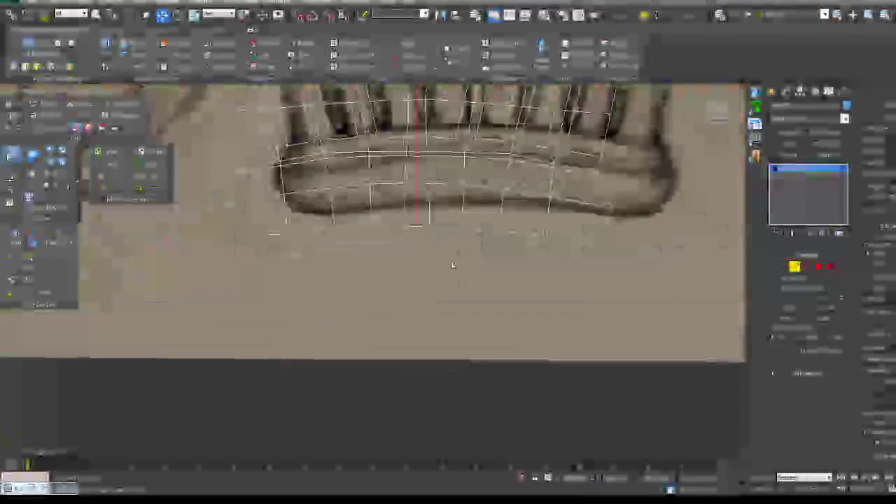
pyautogui.click(450, 185)
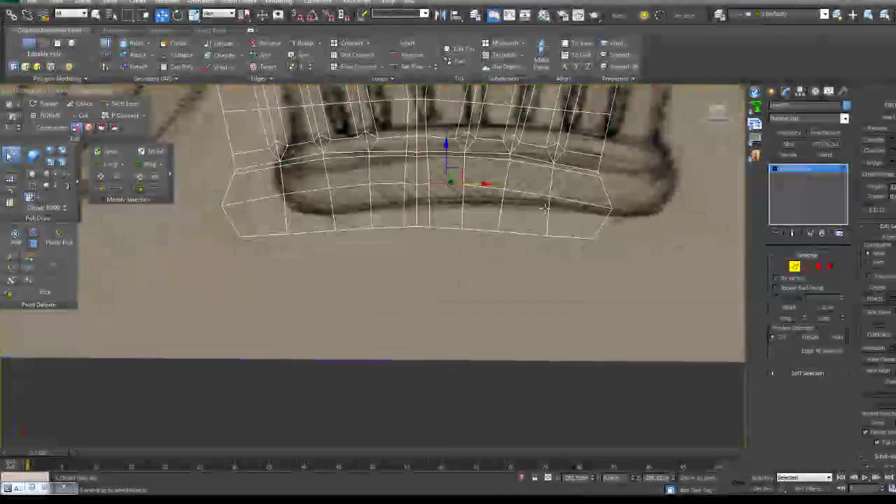
pyautogui.moveTo(309, 179); pyautogui.dragTo(293, 179)
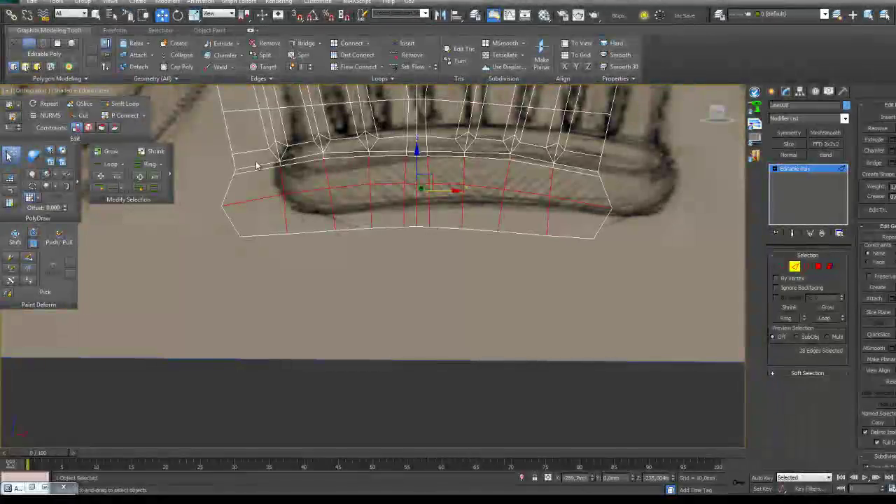
pyautogui.click(383, 78)
pyautogui.click(399, 103)
pyautogui.moveTo(105, 156); pyautogui.dragTo(45, 324)
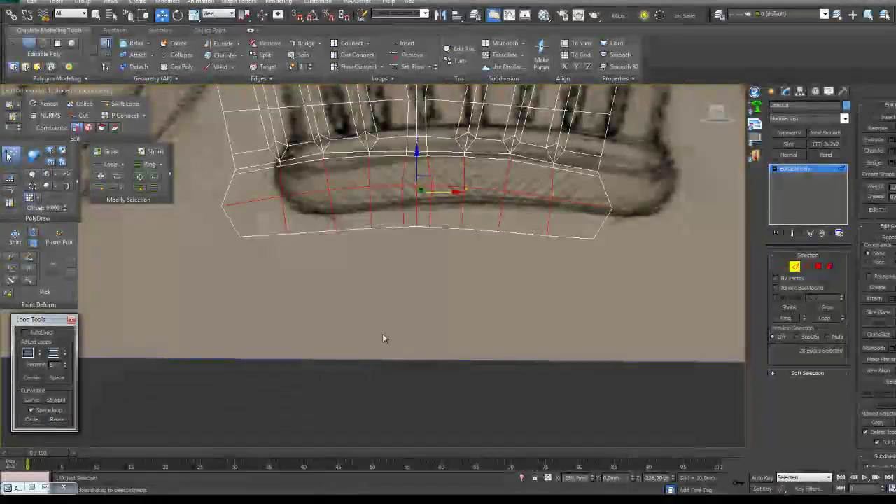
# Relax the selected base edges with Loop Tools and clear the edge selection
pyautogui.keyDown('alt'); pyautogui.moveTo(384, 336); pyautogui.dragTo(514, 229, button='middle'); pyautogui.keyUp('alt')
pyautogui.click(57, 420)
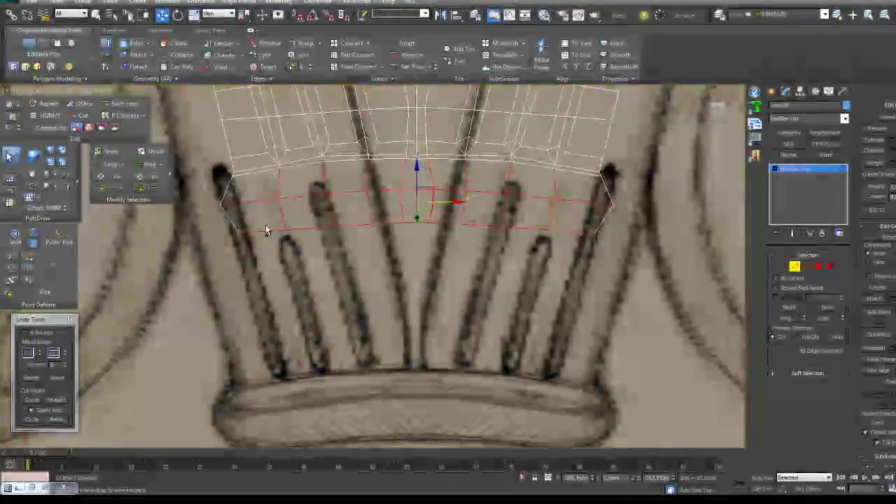
pyautogui.keyDown('alt'); pyautogui.moveTo(540, 258); pyautogui.dragTo(531, 293, button='middle'); pyautogui.keyUp('alt')
pyautogui.click(691, 247)
pyautogui.keyDown('alt'); pyautogui.moveTo(691, 247); pyautogui.dragTo(532, 246, button='middle'); pyautogui.keyUp('alt')
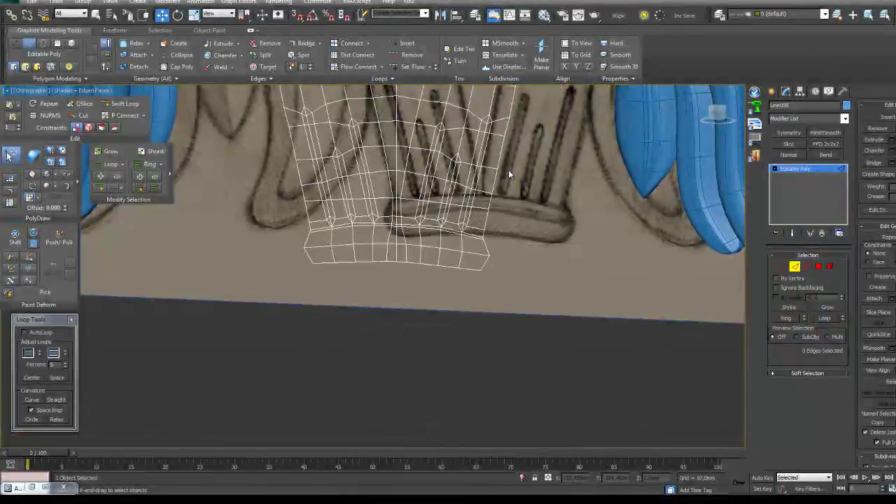
pyautogui.scroll(-5, 512, 175)
pyautogui.press('z')
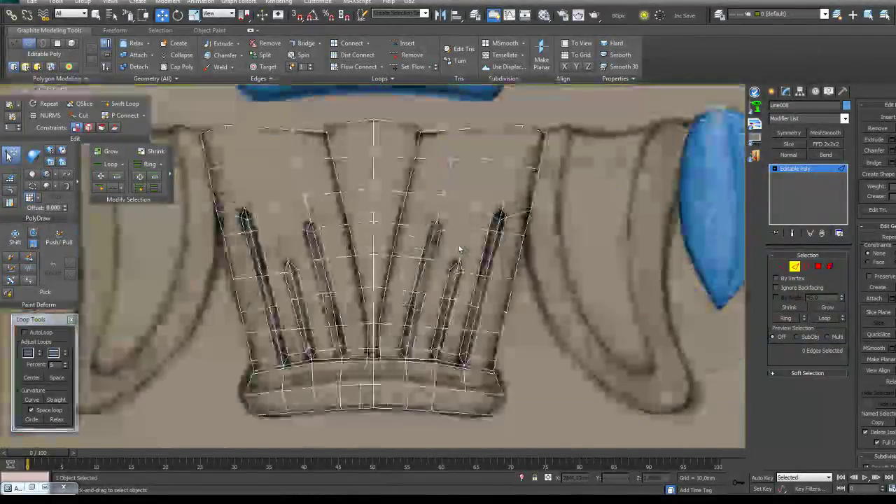
# Extrude both polygon rows of the base across the ornament's full width
pyautogui.click(819, 267)
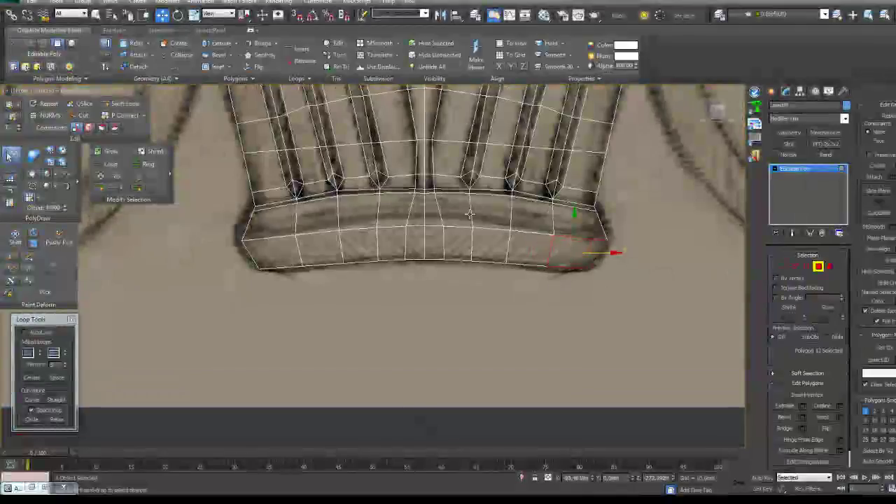
pyautogui.click(97, 15)
pyautogui.moveTo(527, 261)
pyautogui.keyDown('ctrl'); pyautogui.mouseDown()
pyautogui.moveTo(574, 232)
pyautogui.moveTo(321, 223)
pyautogui.moveTo(286, 247)
pyautogui.mouseUp(); pyautogui.keyUp('ctrl')
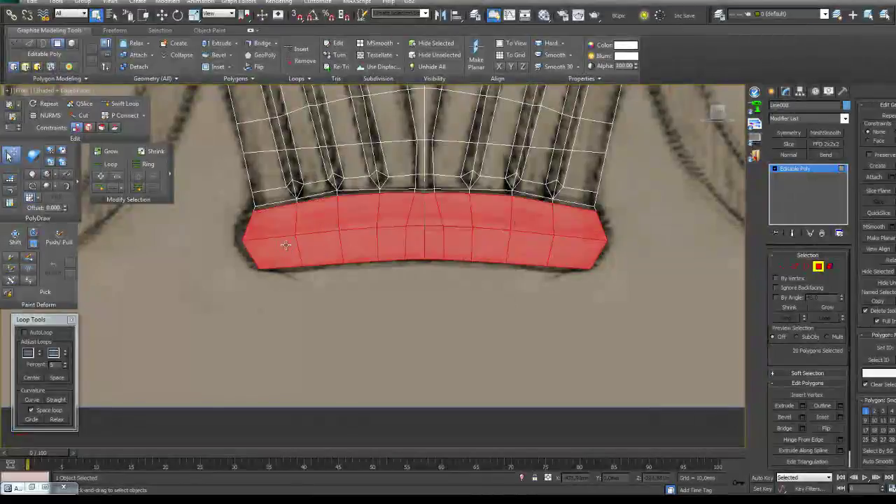
pyautogui.keyDown('alt'); pyautogui.moveTo(600, 348); pyautogui.dragTo(526, 326, button='middle'); pyautogui.keyUp('alt')
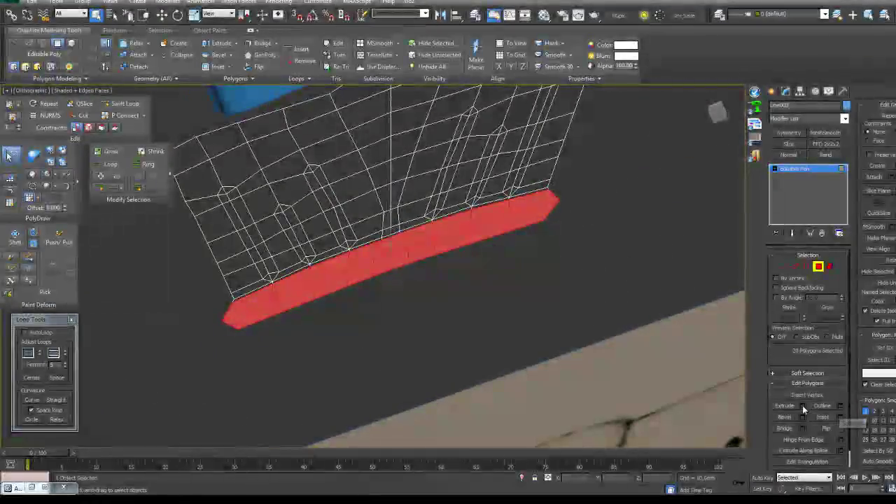
pyautogui.click(803, 405)
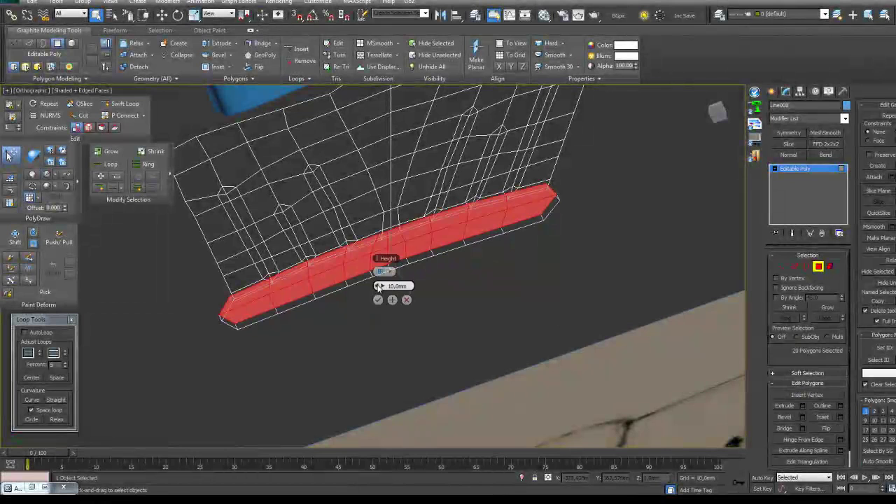
pyautogui.keyDown('alt'); pyautogui.moveTo(392, 285); pyautogui.dragTo(446, 298, button='middle'); pyautogui.keyUp('alt')
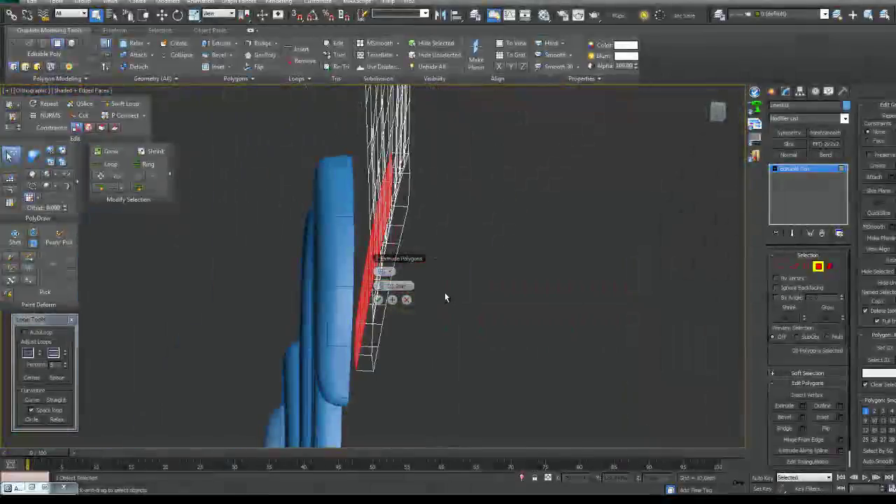
pyautogui.moveTo(383, 287); pyautogui.dragTo(384, 286)
pyautogui.click(378, 300)
pyautogui.keyDown('alt'); pyautogui.moveTo(380, 303); pyautogui.dragTo(489, 281, button='middle'); pyautogui.keyUp('alt')
pyautogui.scroll(3, 474, 296)
pyautogui.scroll(-2, 484, 301)
# Convert the base's polygon selection to vertices and pull its right end vertices inward with the Paint Deform Shift brush
pyautogui.keyDown('ctrl'); pyautogui.click(786, 266); pyautogui.keyUp('ctrl')
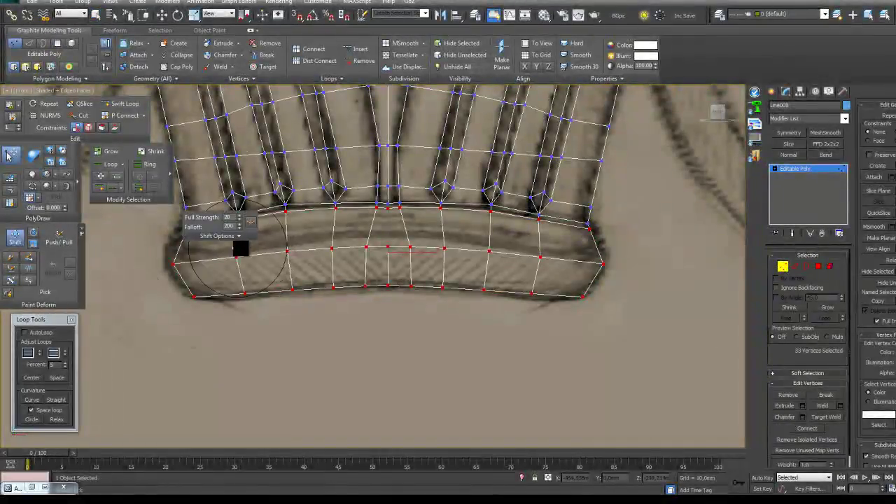
pyautogui.click(241, 237)
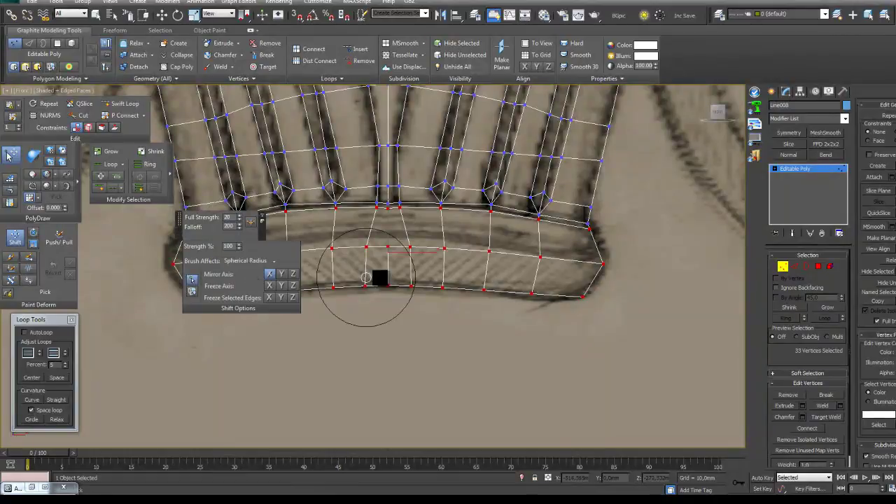
pyautogui.scroll(3, 491, 287)
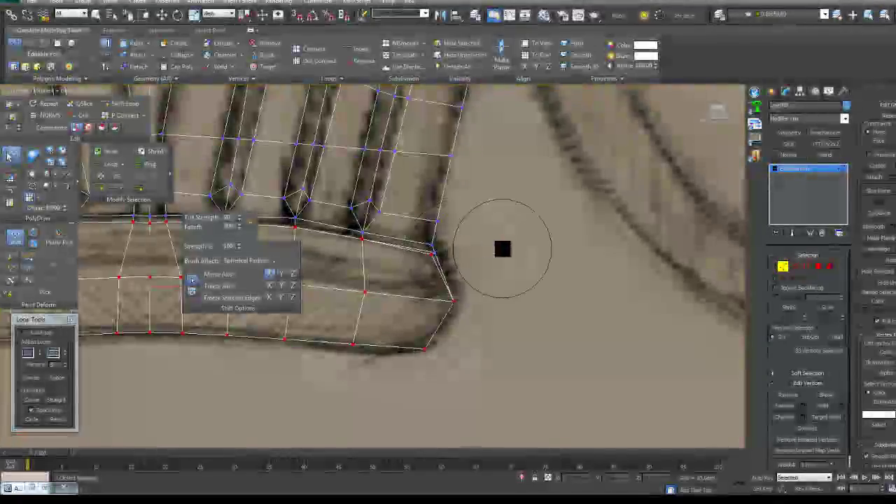
pyautogui.moveTo(498, 320); pyautogui.dragTo(484, 316)
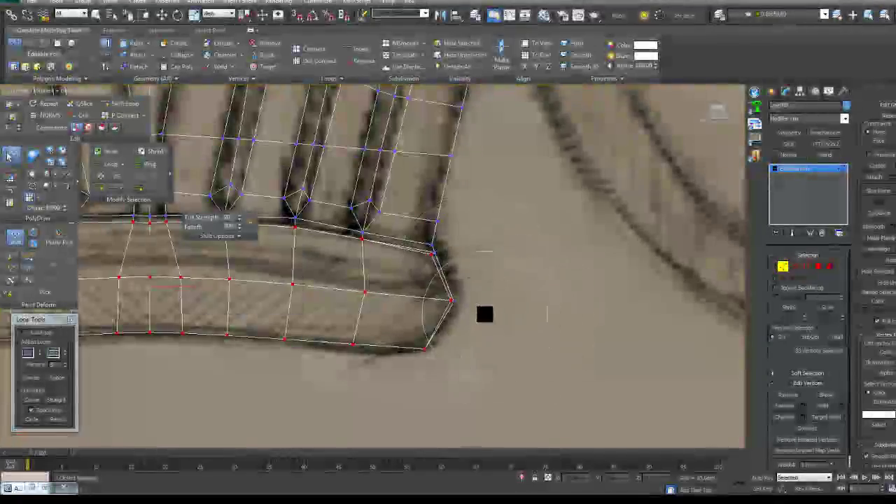
pyautogui.scroll(-5, 560, 314)
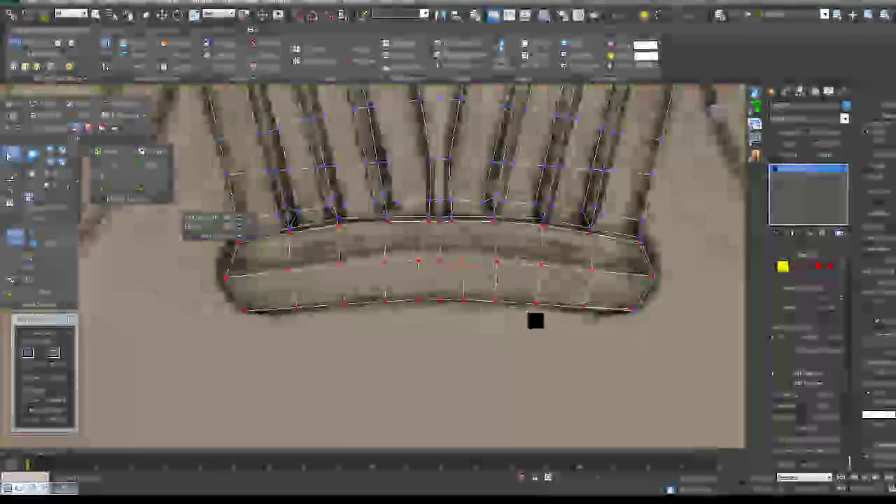
pyautogui.scroll(5, 477, 302)
pyautogui.scroll(-3, 467, 306)
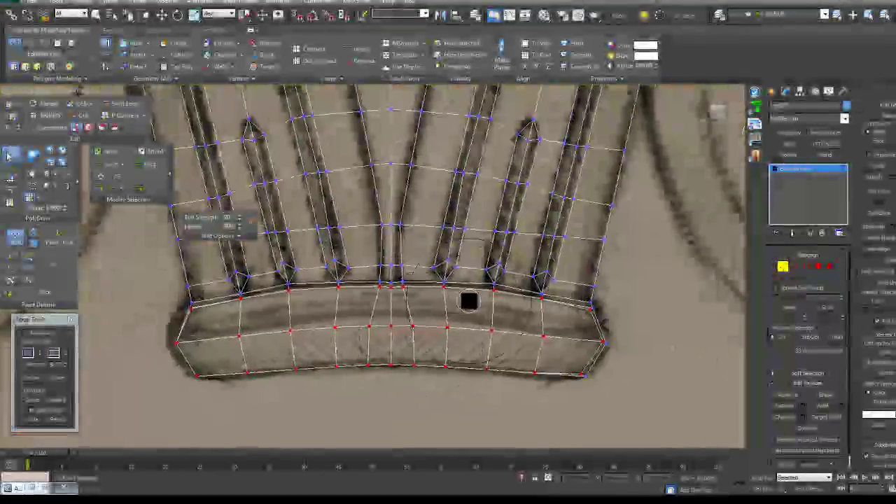
# Shift the selected vertices of the base's upper edge at the centre line downward, away from the loop behind them
pyautogui.scroll(2, 426, 262)
pyautogui.scroll(5, 406, 234)
pyautogui.scroll(-3, 435, 269)
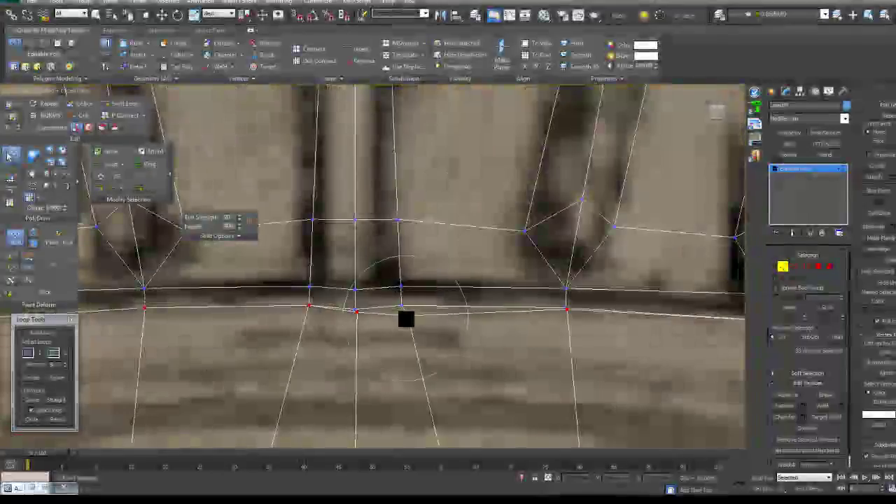
pyautogui.scroll(5, 378, 336)
pyautogui.moveTo(425, 279); pyautogui.dragTo(397, 288)
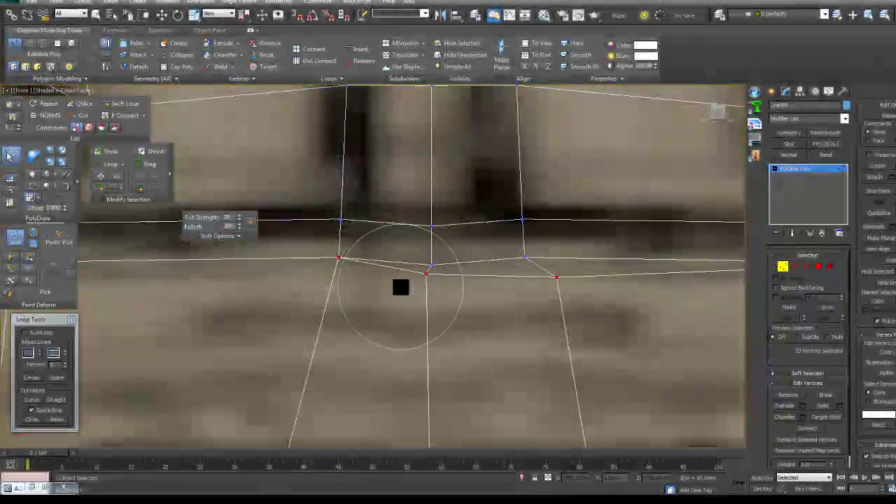
# Shift the selected upper-edge vertices along the base's right half downward to inset the raised face
pyautogui.moveTo(592, 308); pyautogui.dragTo(359, 255, button='middle')
pyautogui.scroll(-3, 464, 263)
pyautogui.scroll(2, 546, 265)
pyautogui.moveTo(692, 292); pyautogui.dragTo(467, 216, button='middle')
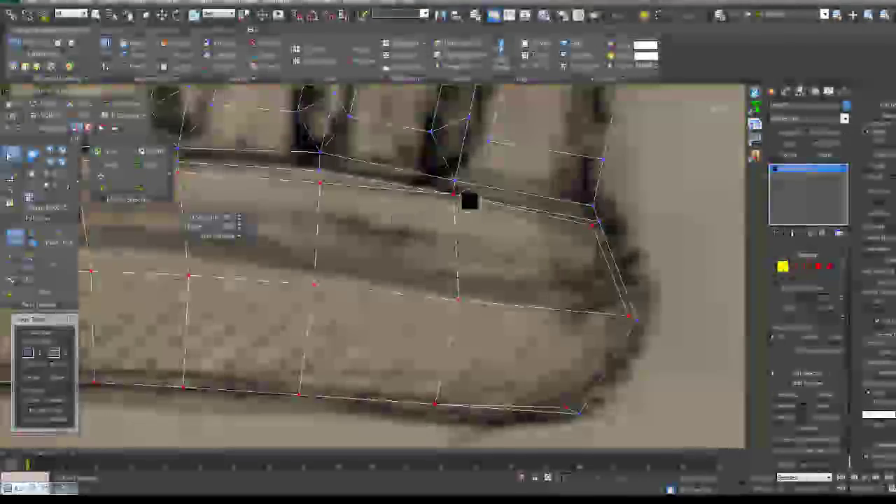
# Shift the selected lower-edge vertices of the base upward from the right end to the centre line
pyautogui.moveTo(635, 344); pyautogui.dragTo(715, 263, button='middle')
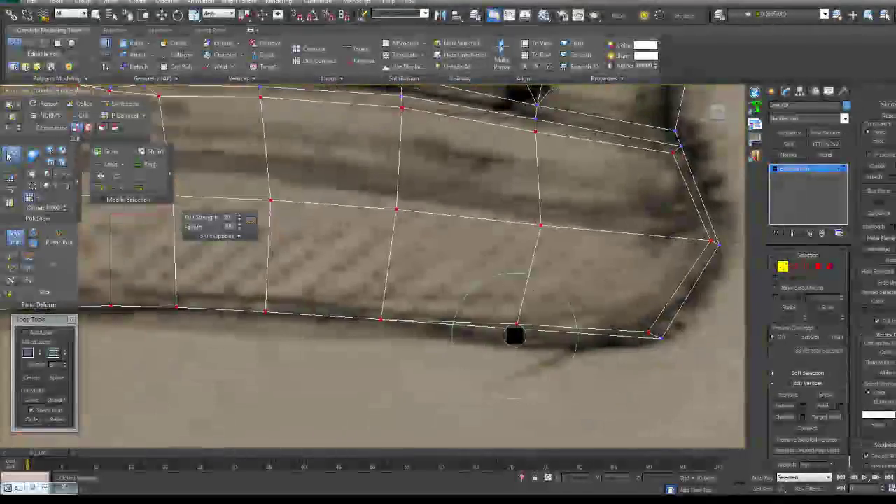
pyautogui.keyDown('alt'); pyautogui.moveTo(289, 338); pyautogui.dragTo(470, 351, button='middle'); pyautogui.keyUp('alt')
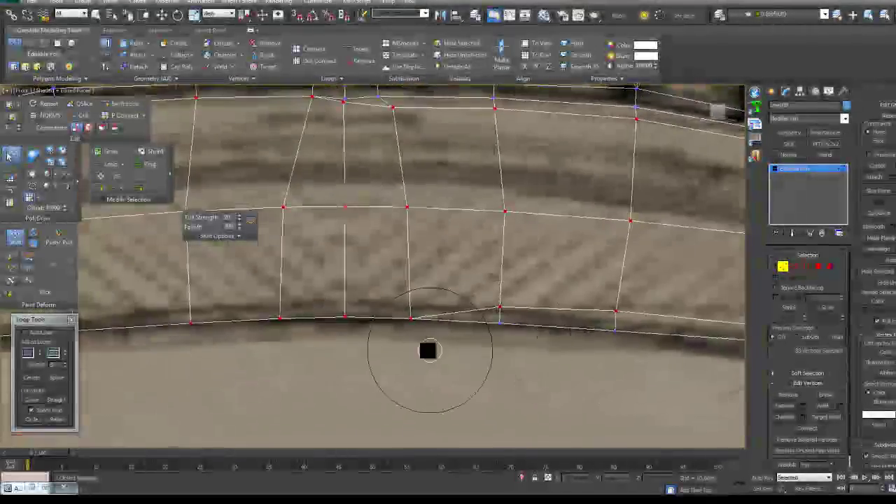
pyautogui.moveTo(418, 321); pyautogui.dragTo(426, 321)
pyautogui.moveTo(364, 332); pyautogui.dragTo(363, 318)
pyautogui.moveTo(505, 327); pyautogui.dragTo(438, 423, button='middle')
pyautogui.moveTo(342, 252); pyautogui.dragTo(376, 266, button='middle')
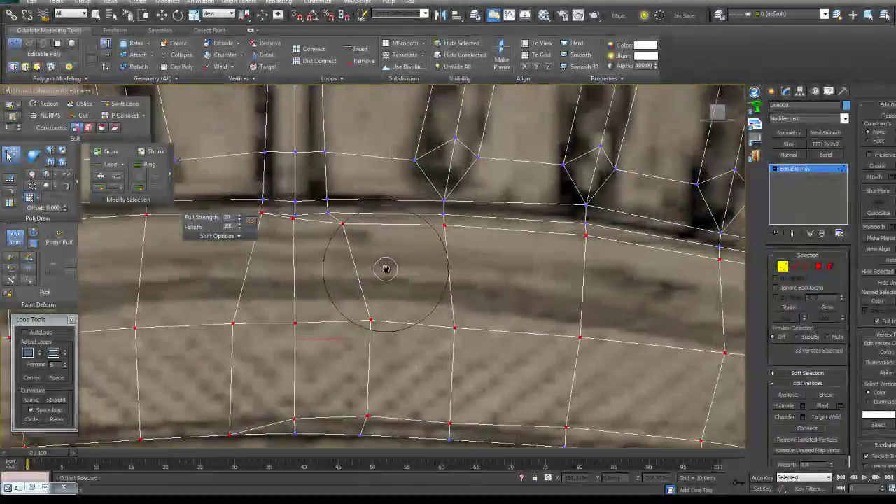
# Even out the inset vertices of the base's upper edge beside the centre line with the Shift brush
pyautogui.keyDown('alt'); pyautogui.moveTo(339, 230); pyautogui.dragTo(371, 268, button='middle'); pyautogui.keyUp('alt')
pyautogui.keyDown('alt'); pyautogui.moveTo(499, 320); pyautogui.dragTo(524, 327, button='middle'); pyautogui.keyUp('alt')
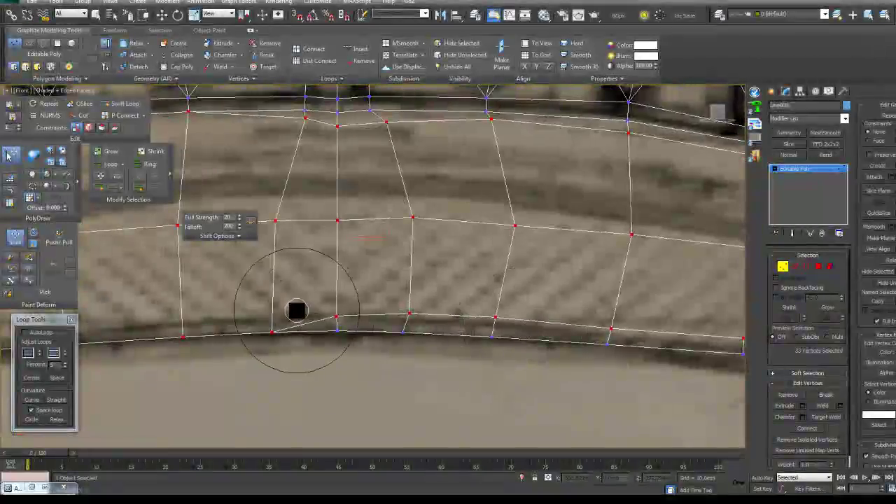
pyautogui.scroll(-3, 329, 322)
pyautogui.moveTo(445, 363); pyautogui.dragTo(398, 391, button='middle')
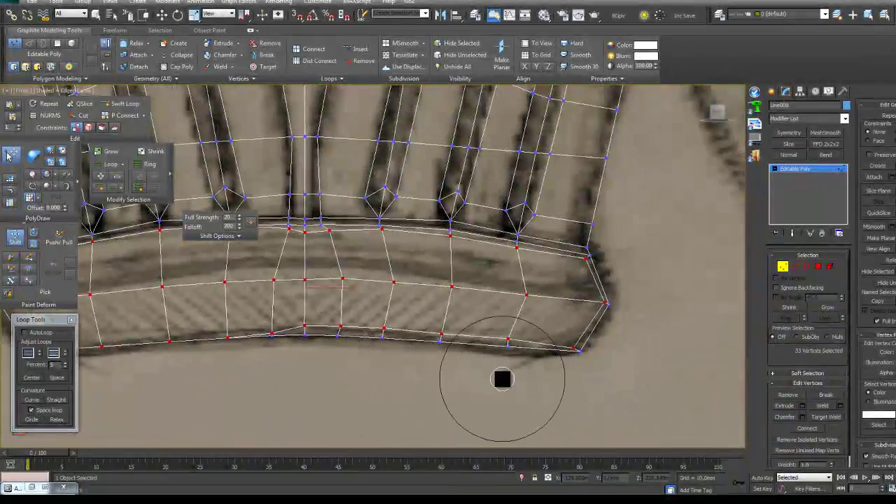
pyautogui.scroll(4, 505, 381)
pyautogui.scroll(-3, 466, 339)
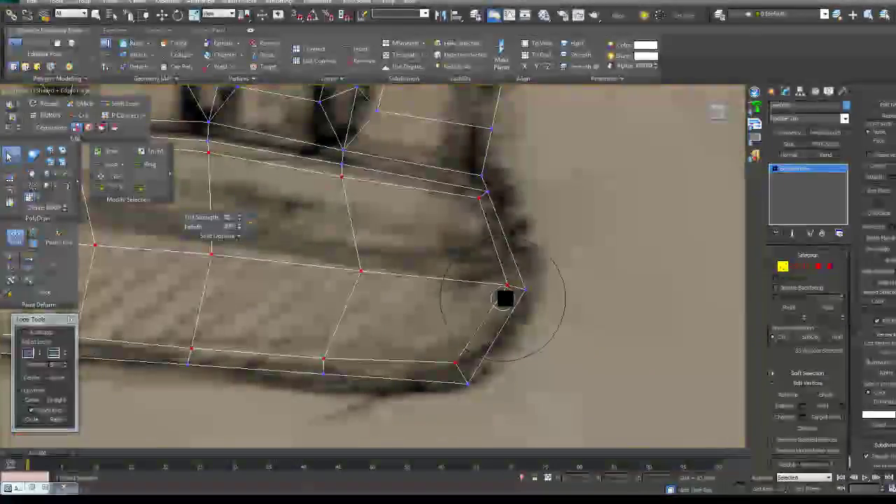
pyautogui.keyDown('alt'); pyautogui.moveTo(482, 186); pyautogui.dragTo(576, 297, button='middle'); pyautogui.keyUp('alt')
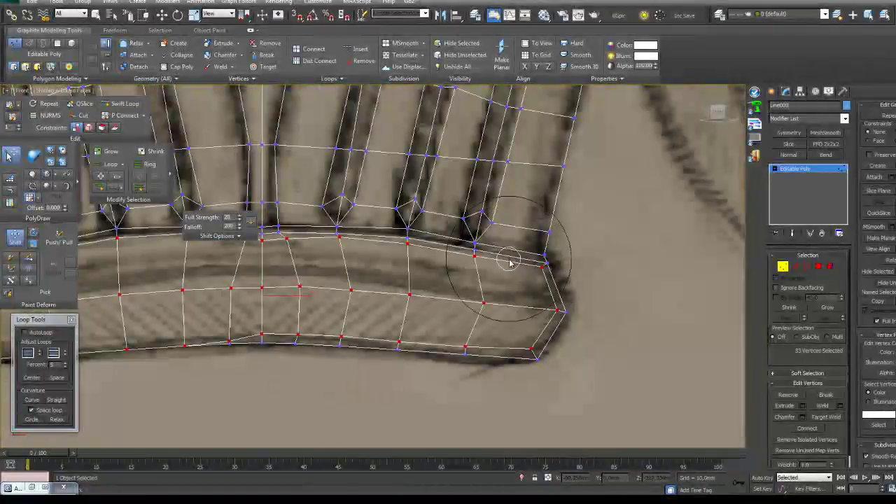
# Select the horizontal edge loop running along the middle of the base in edge mode
pyautogui.click(796, 267)
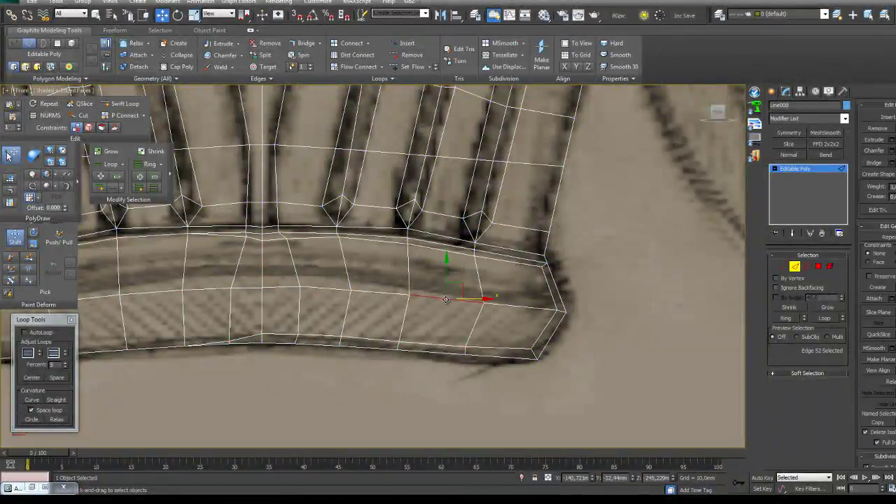
pyautogui.scroll(-3, 556, 316)
pyautogui.scroll(3, 556, 316)
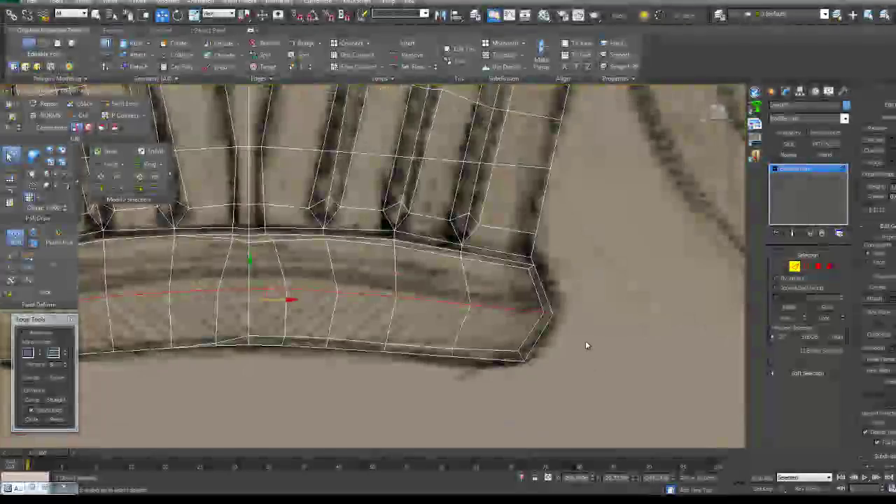
# Apply a Symmetry modifier to the ornament and move its mirror plane onto the centre line, closing the gap between the halves
pyautogui.click(805, 173)
pyautogui.click(790, 133)
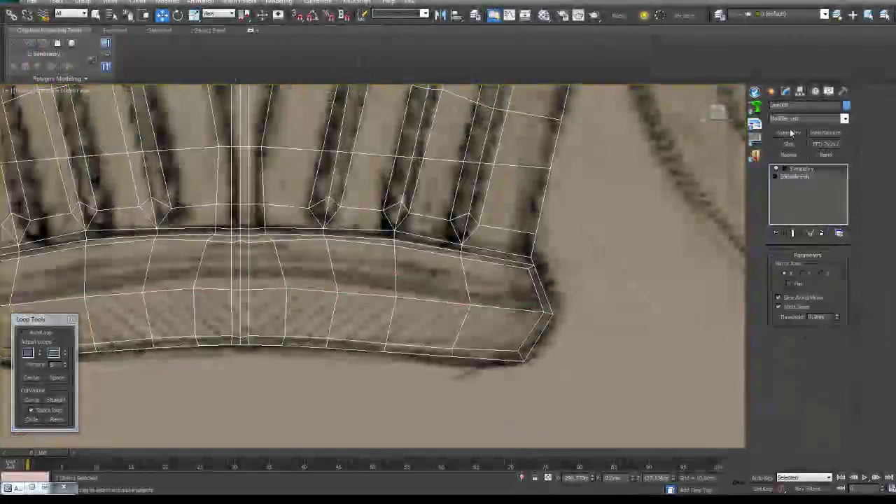
pyautogui.scroll(-3, 457, 306)
pyautogui.scroll(-4, 375, 336)
pyautogui.scroll(5, 373, 223)
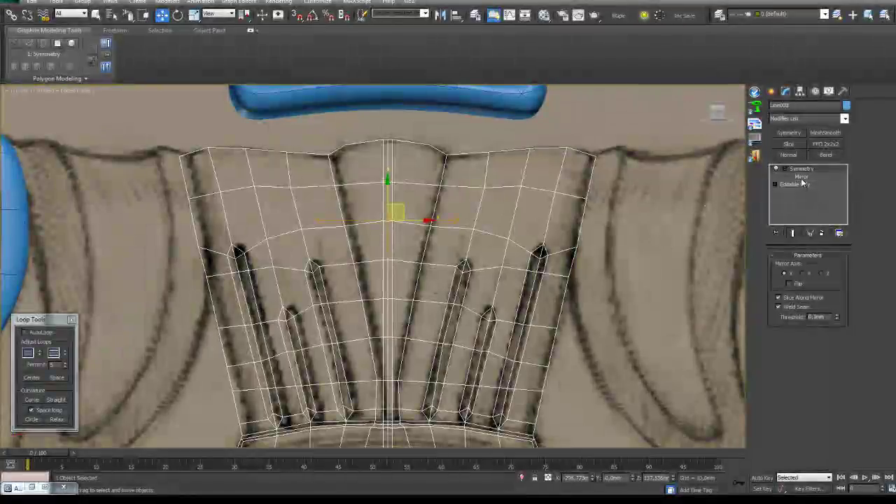
pyautogui.scroll(5, 393, 258)
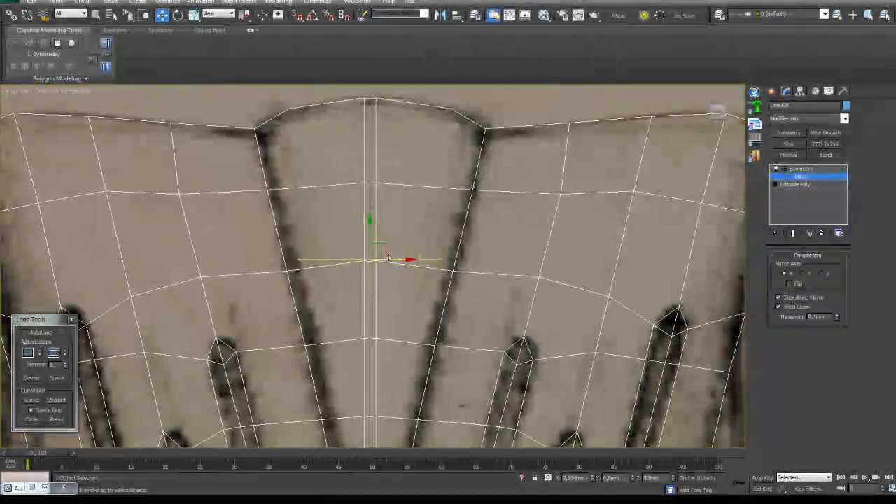
pyautogui.scroll(-5, 424, 372)
pyautogui.moveTo(424, 372); pyautogui.dragTo(407, 315, button='middle')
pyautogui.click(802, 185)
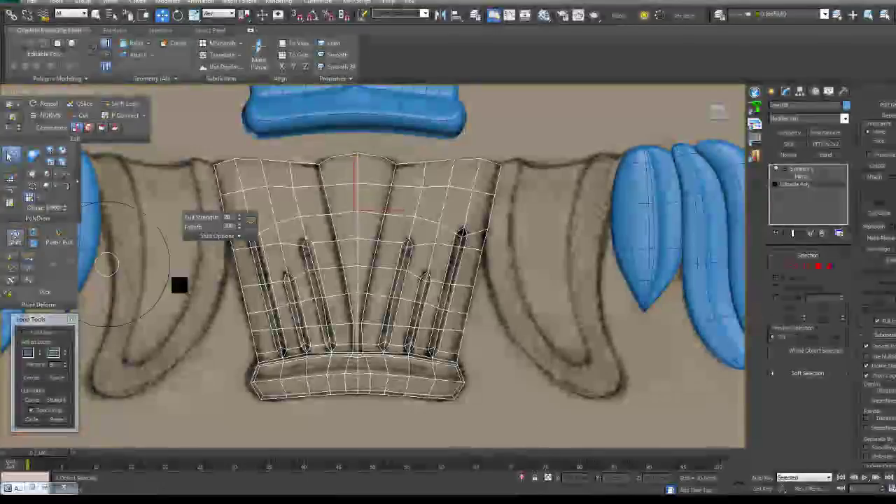
# Reposition the vertices beside the centre line along the sketched central flute using a Paint Deform brush mirrored on the X axis
pyautogui.click(17, 238)
pyautogui.scroll(4, 371, 369)
pyautogui.moveTo(455, 298); pyautogui.dragTo(474, 359, button='middle')
pyautogui.moveTo(383, 274); pyautogui.dragTo(405, 372, button='middle')
pyautogui.scroll(-5, 405, 372)
pyautogui.scroll(8, 447, 330)
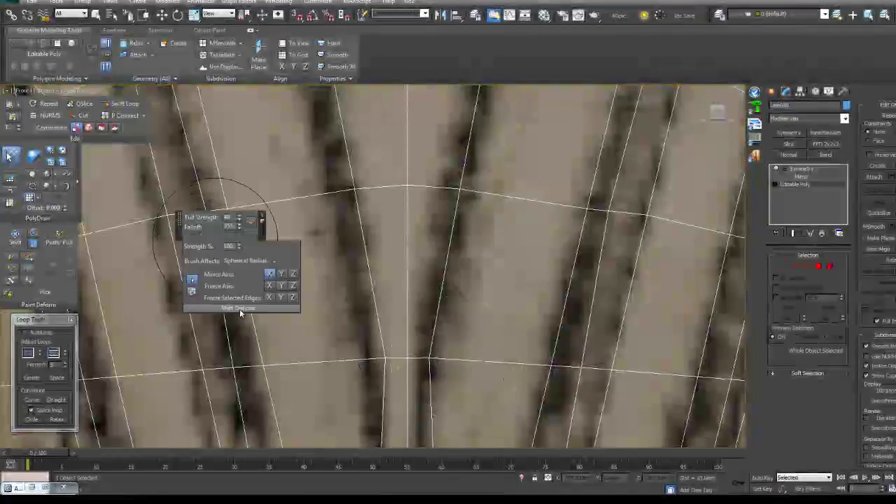
pyautogui.scroll(-2, 458, 262)
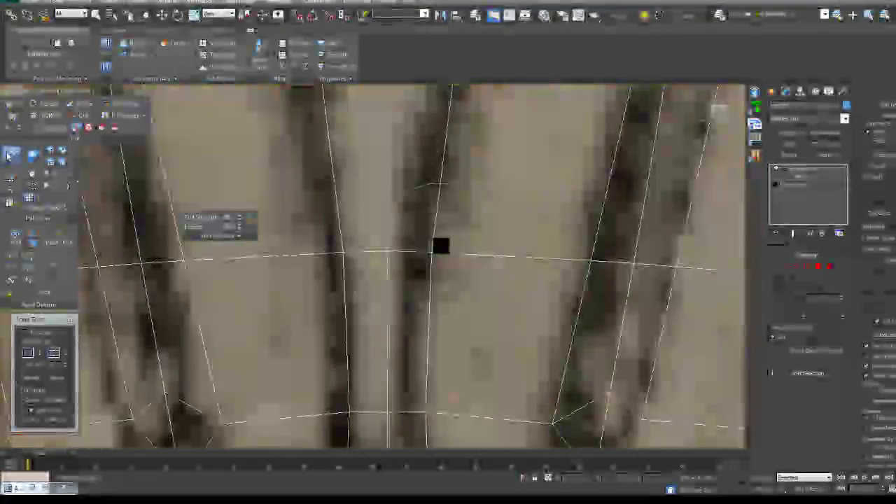
pyautogui.scroll(-5, 448, 280)
pyautogui.scroll(-5, 462, 306)
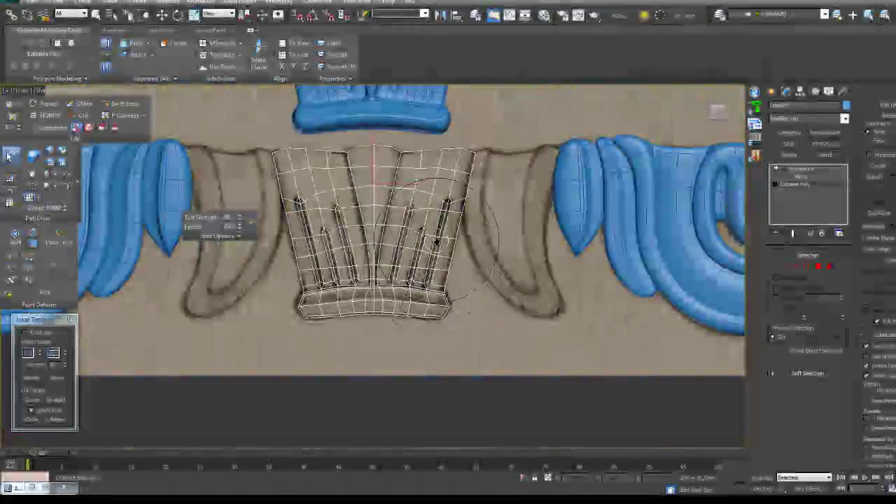
# Select the polygons of the central wedge-shaped flute, from the ornament's upper edge down to the base
pyautogui.scroll(6, 437, 254)
pyautogui.keyDown('alt'); pyautogui.moveTo(477, 311); pyautogui.dragTo(444, 266, button='middle'); pyautogui.keyUp('alt')
pyautogui.rightClick(444, 267)
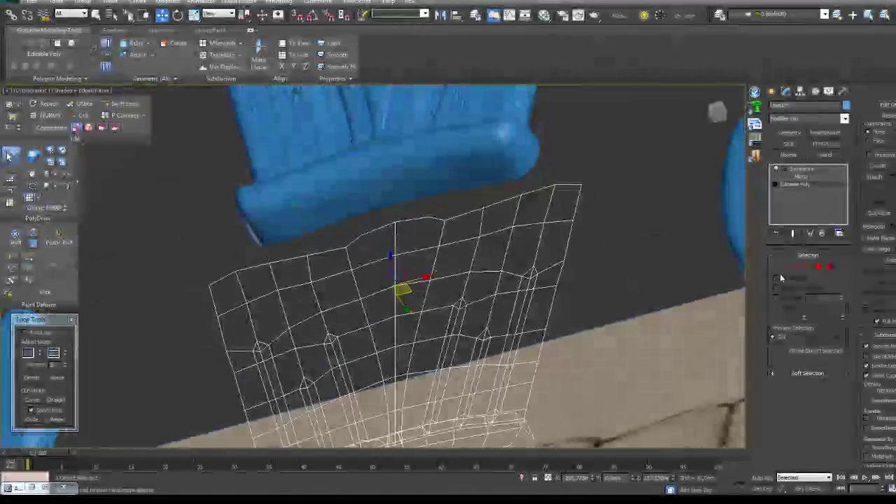
pyautogui.click(821, 267)
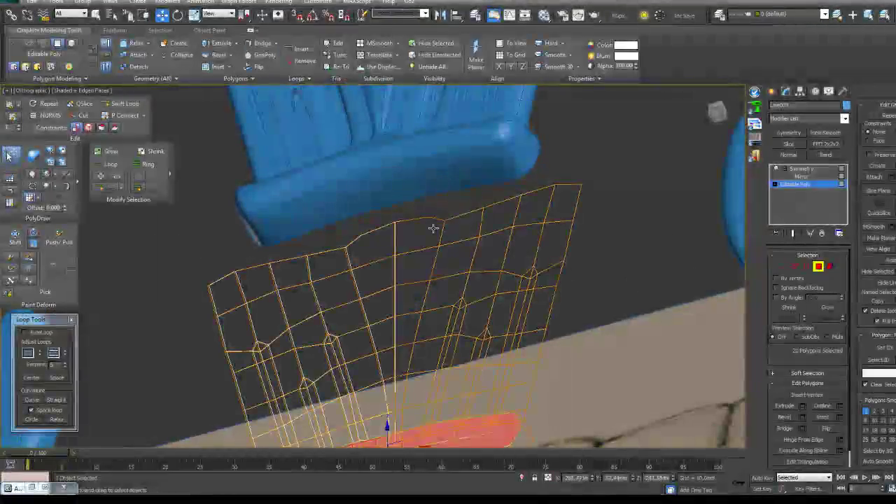
pyautogui.moveTo(431, 329)
pyautogui.keyDown('alt'); pyautogui.mouseDown(button='middle')
pyautogui.moveTo(403, 290)
pyautogui.moveTo(401, 139)
pyautogui.mouseUp(button='middle'); pyautogui.keyUp('alt')
pyautogui.scroll(2, 403, 290)
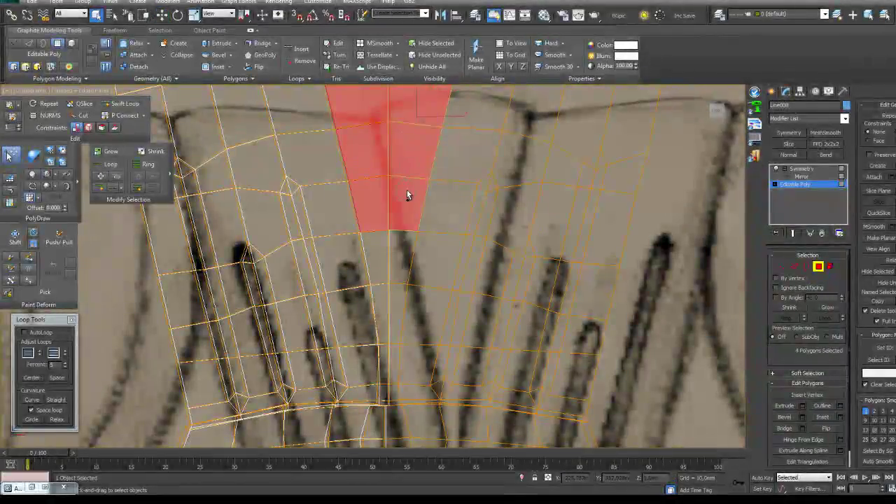
pyautogui.moveTo(421, 332); pyautogui.dragTo(398, 212, button='middle')
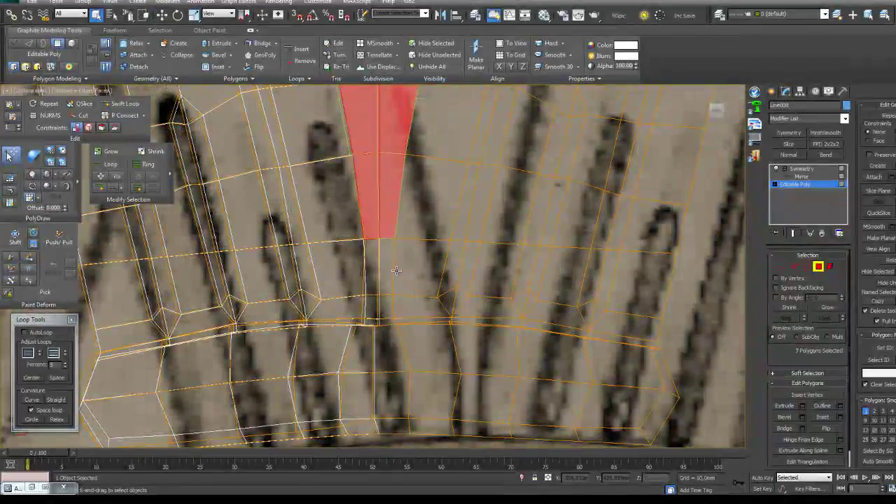
pyautogui.keyDown('ctrl'); pyautogui.moveTo(357, 262); pyautogui.dragTo(385, 288); pyautogui.keyUp('ctrl')
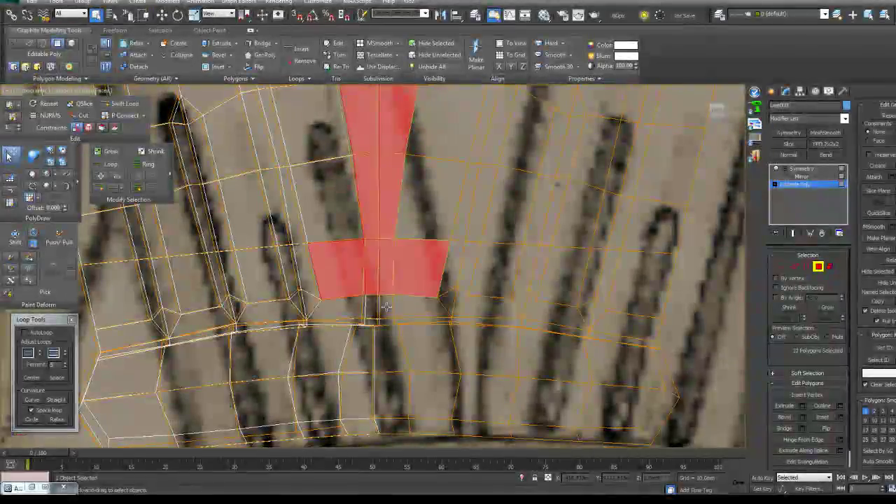
pyautogui.moveTo(453, 310)
pyautogui.keyDown('alt'); pyautogui.mouseDown(button='middle')
pyautogui.moveTo(444, 264)
pyautogui.moveTo(402, 318)
pyautogui.moveTo(532, 350)
pyautogui.mouseUp(button='middle'); pyautogui.keyUp('alt')
pyautogui.scroll(-4, 432, 282)
pyautogui.scroll(5, 403, 318)
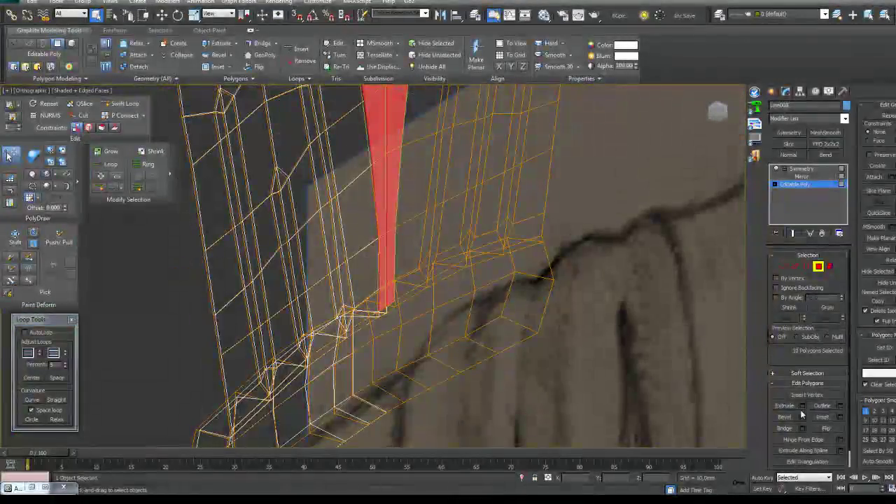
pyautogui.keyDown('alt'); pyautogui.moveTo(442, 352); pyautogui.dragTo(411, 309, button='middle'); pyautogui.keyUp('alt')
pyautogui.scroll(-3, 472, 360)
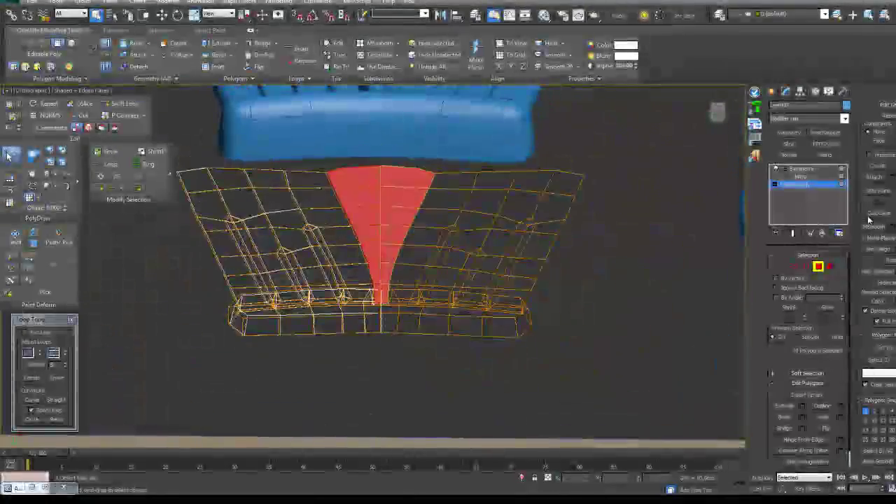
# Collapse the Symmetry modifier into the editable poly and accept the collapse
pyautogui.click(802, 170)
pyautogui.rightClick(802, 169)
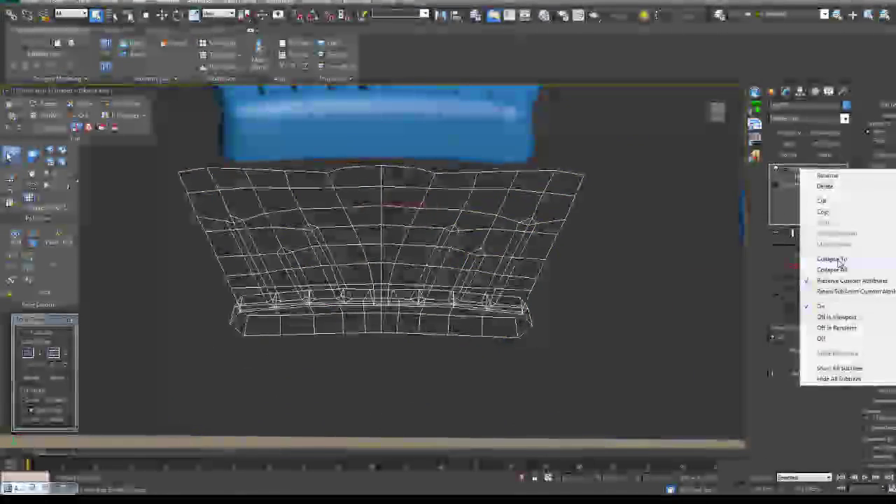
pyautogui.click(823, 262)
pyautogui.click(515, 284)
# Select the vertical centre-line edges down to the base and convert the selection to the central flute's polygons
pyautogui.keyDown('alt'); pyautogui.moveTo(537, 246); pyautogui.dragTo(630, 263, button='middle'); pyautogui.keyUp('alt')
pyautogui.click(796, 266)
pyautogui.keyDown('alt'); pyautogui.moveTo(410, 224); pyautogui.dragTo(456, 289, button='middle'); pyautogui.keyUp('alt')
pyautogui.moveTo(456, 289); pyautogui.dragTo(456, 265, button='middle')
pyautogui.scroll(-3, 456, 265)
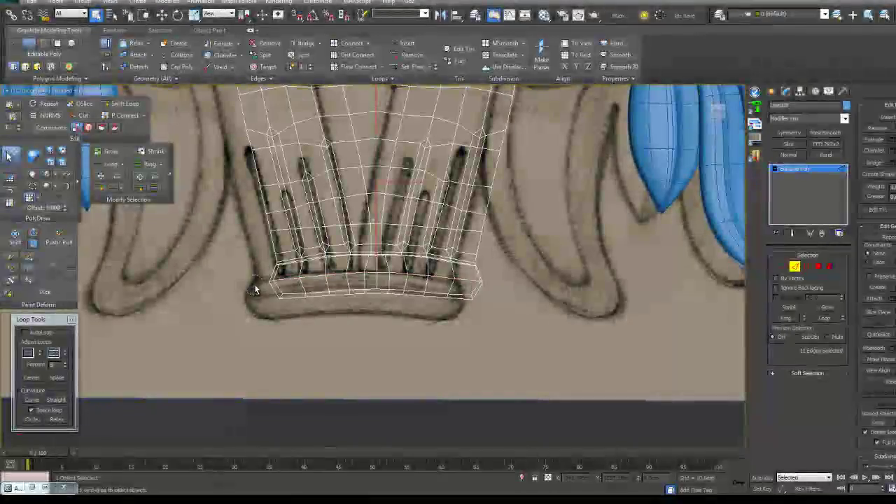
pyautogui.keyDown('alt'); pyautogui.moveTo(356, 305); pyautogui.dragTo(386, 300, button='middle'); pyautogui.keyUp('alt')
pyautogui.scroll(6, 392, 298)
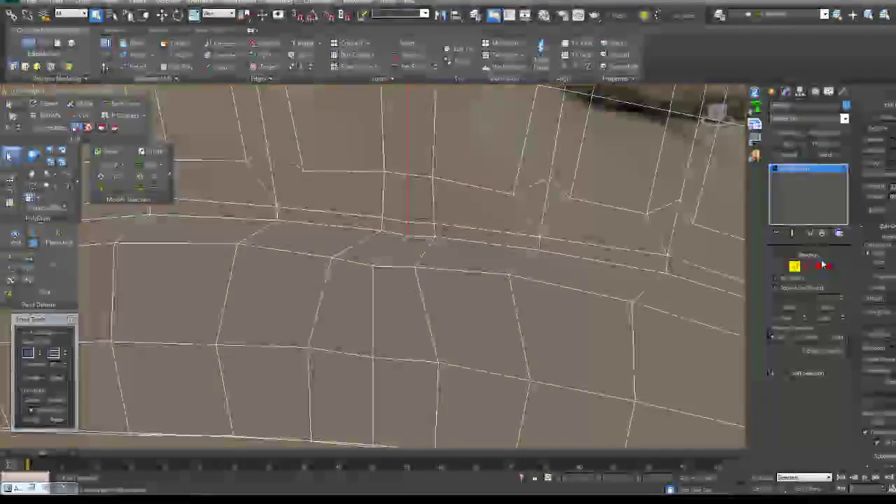
pyautogui.keyDown('ctrl'); pyautogui.click(818, 268); pyautogui.keyUp('ctrl')
# Extrude the selected polygons of the central flute by about 16 mm
pyautogui.scroll(-5, 621, 314)
pyautogui.scroll(-3, 622, 315)
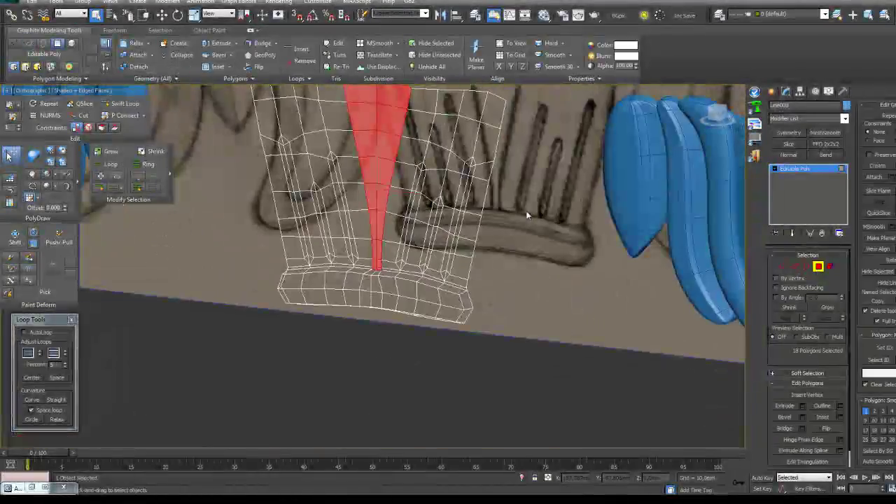
pyautogui.moveTo(528, 218); pyautogui.dragTo(559, 325, button='middle')
pyautogui.click(801, 406)
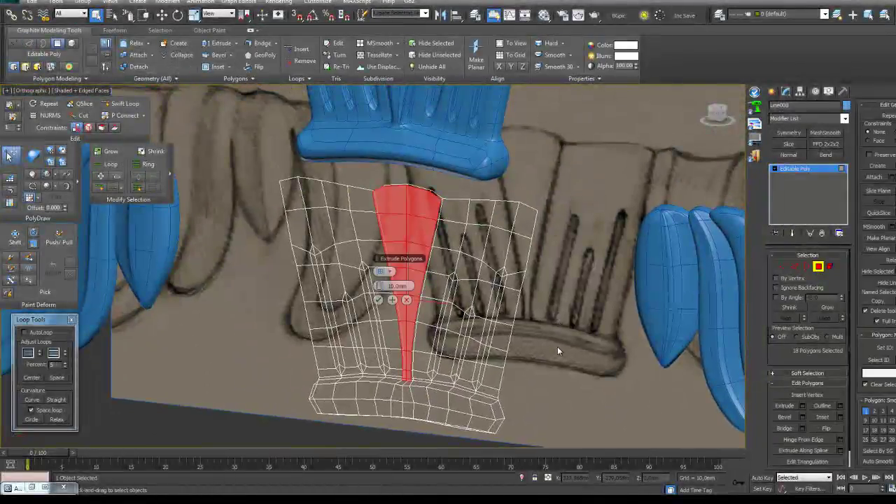
pyautogui.keyDown('alt'); pyautogui.moveTo(592, 360); pyautogui.dragTo(516, 326, button='middle'); pyautogui.keyUp('alt')
pyautogui.moveTo(383, 290); pyautogui.dragTo(383, 286)
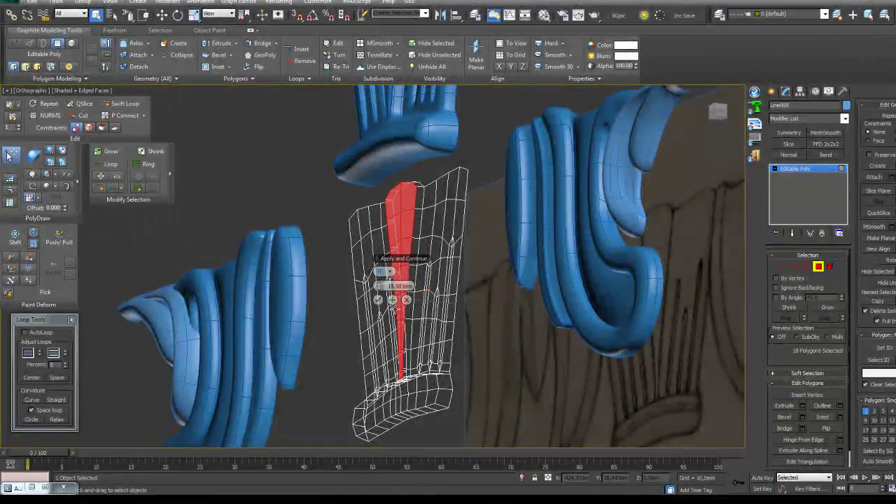
pyautogui.keyDown('alt'); pyautogui.moveTo(403, 296); pyautogui.dragTo(535, 278, button='middle'); pyautogui.keyUp('alt')
pyautogui.scroll(2, 486, 316)
pyautogui.scroll(3, 329, 290)
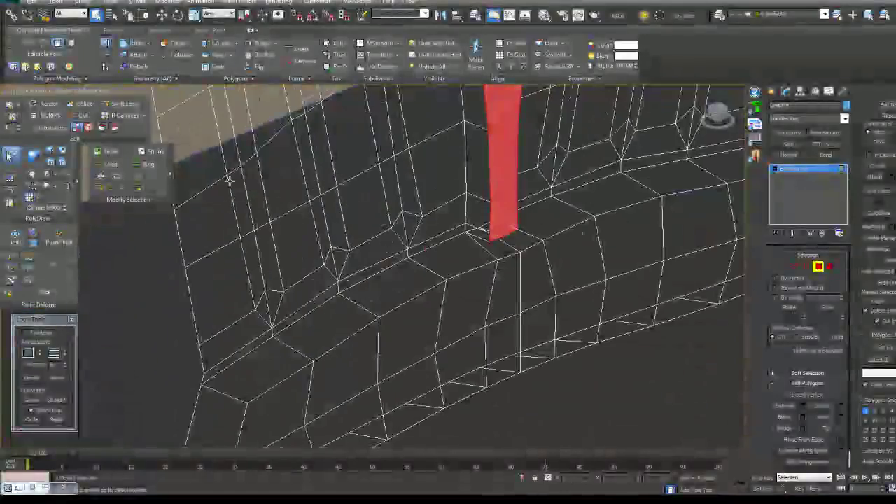
pyautogui.click(125, 105)
pyautogui.keyDown('alt'); pyautogui.moveTo(440, 267); pyautogui.dragTo(422, 198, button='middle'); pyautogui.keyUp('alt')
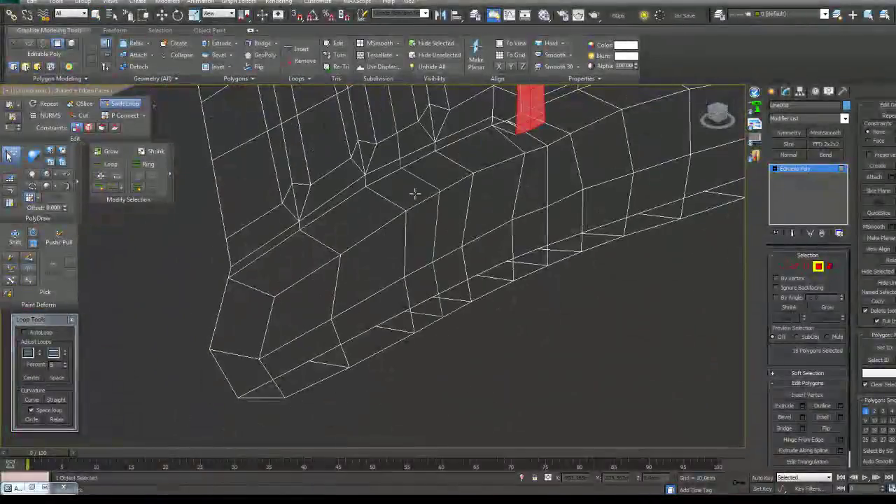
pyautogui.rightClick(521, 166)
# Delete the overlapping polygons beneath the extruded flute's lower end, where it meets the base
pyautogui.moveTo(520, 166); pyautogui.dragTo(449, 282, button='middle')
pyautogui.scroll(6, 490, 248)
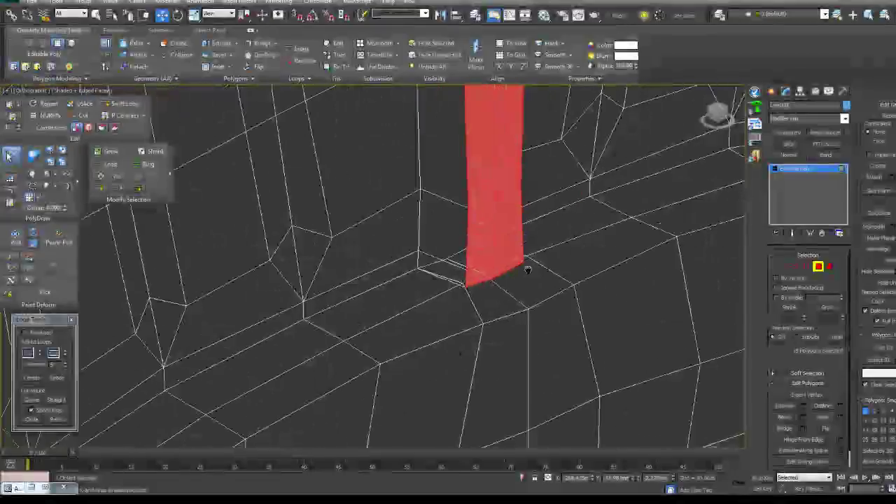
pyautogui.click(459, 254)
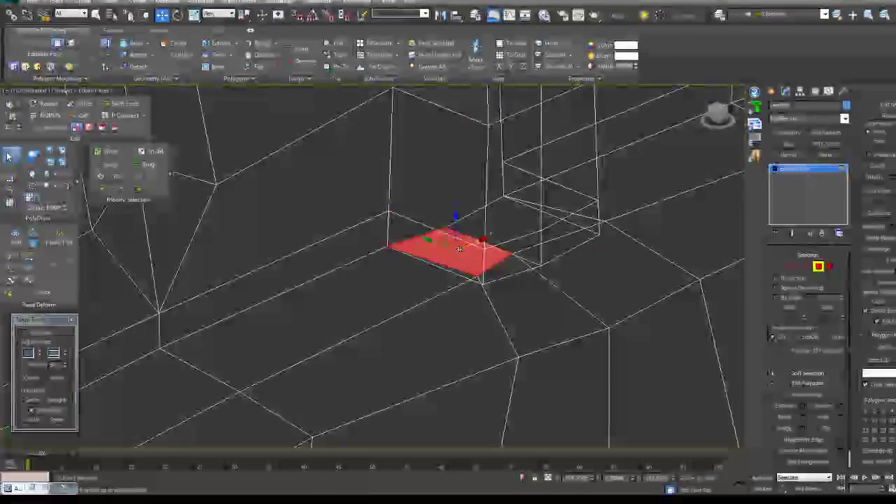
pyautogui.press('Delete')
pyautogui.click(498, 230)
pyautogui.click(501, 229)
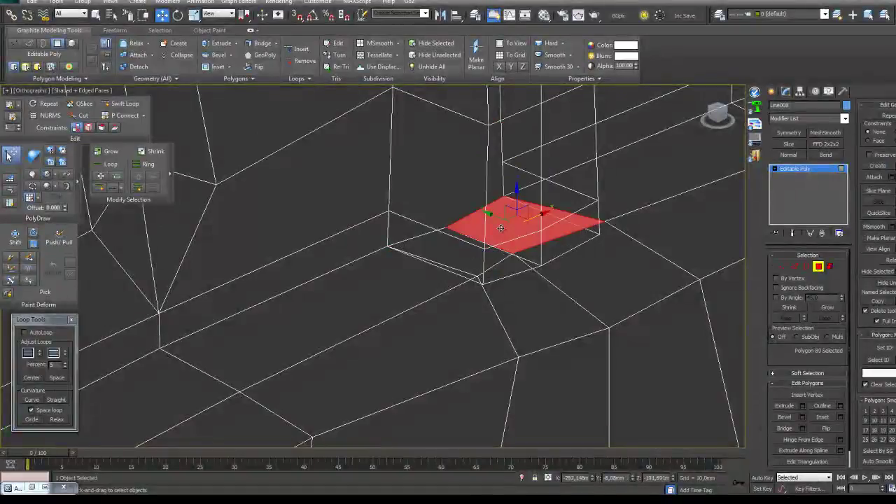
pyautogui.click(560, 246)
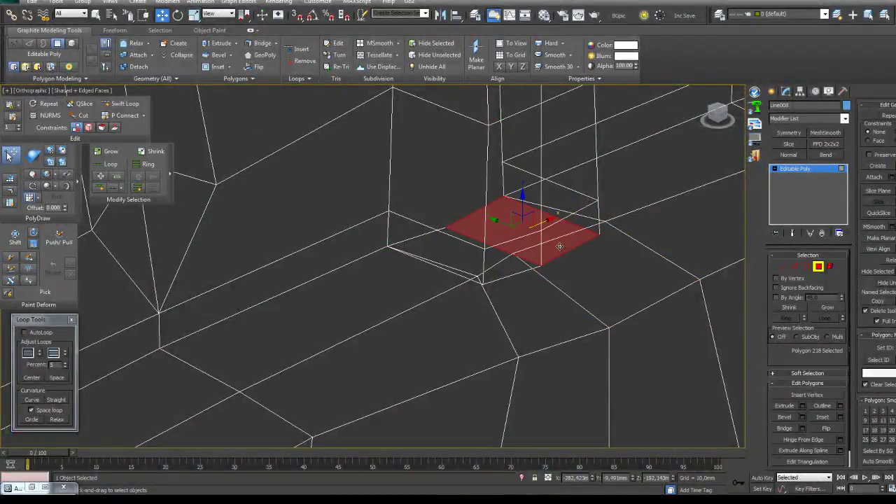
pyautogui.press('Delete')
# Switch to vertex editing and collapse the open vertices at the extruded flute's lower end to join it to the base
pyautogui.click(510, 271)
pyautogui.click(510, 270)
pyautogui.click(509, 271)
pyautogui.click(785, 267)
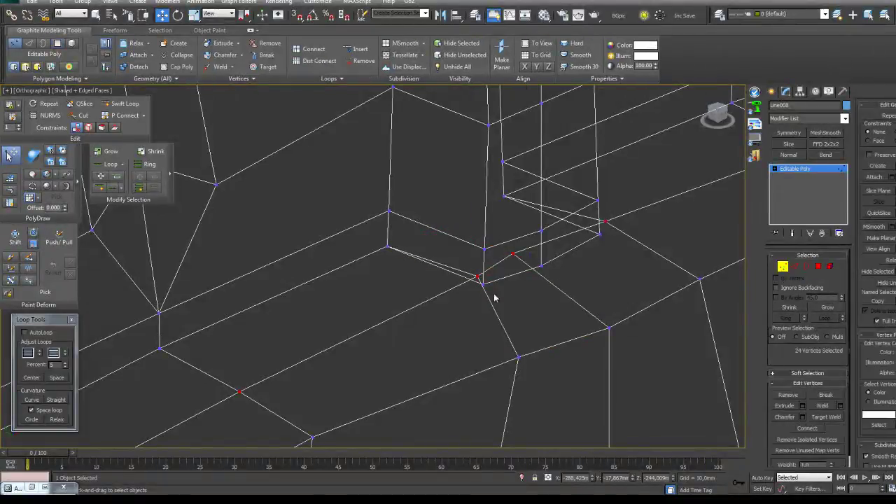
pyautogui.click(178, 57)
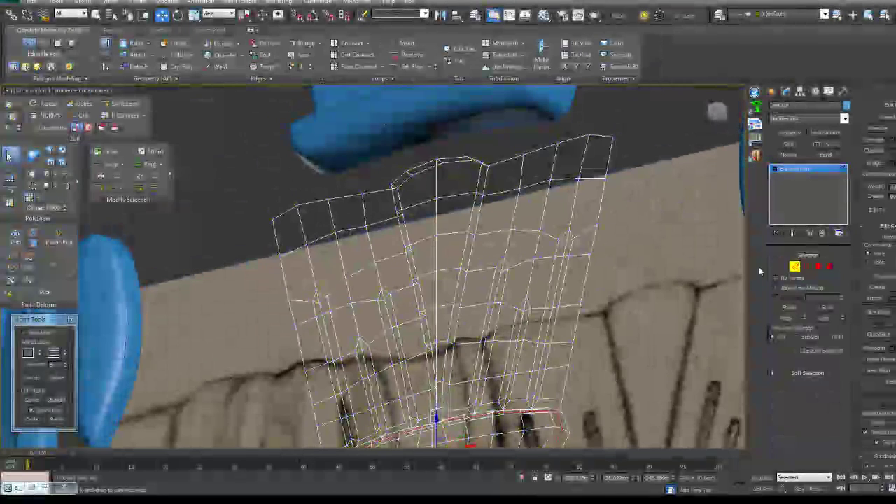
pyautogui.scroll(3, 521, 274)
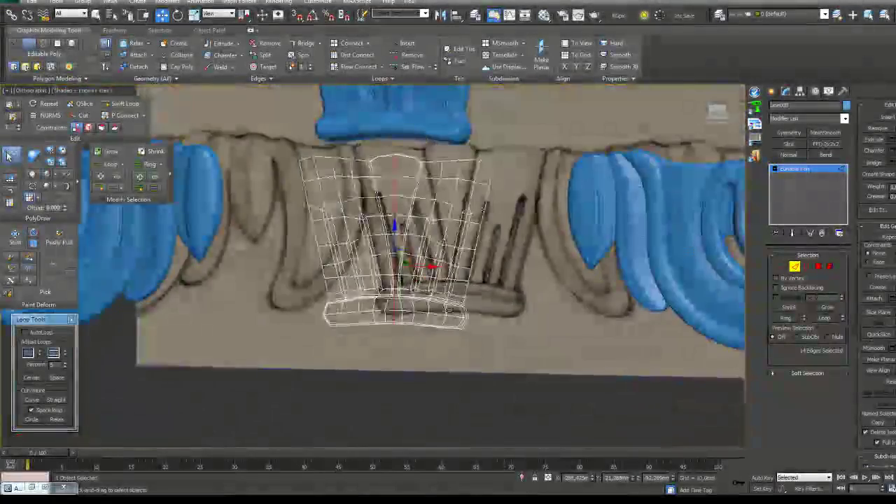
# Try to extrude the vertical centre-line edges of the central flute into a ridge with an adjusted extrusion width
pyautogui.scroll(5, 347, 318)
pyautogui.moveTo(516, 341); pyautogui.dragTo(481, 315, button='middle')
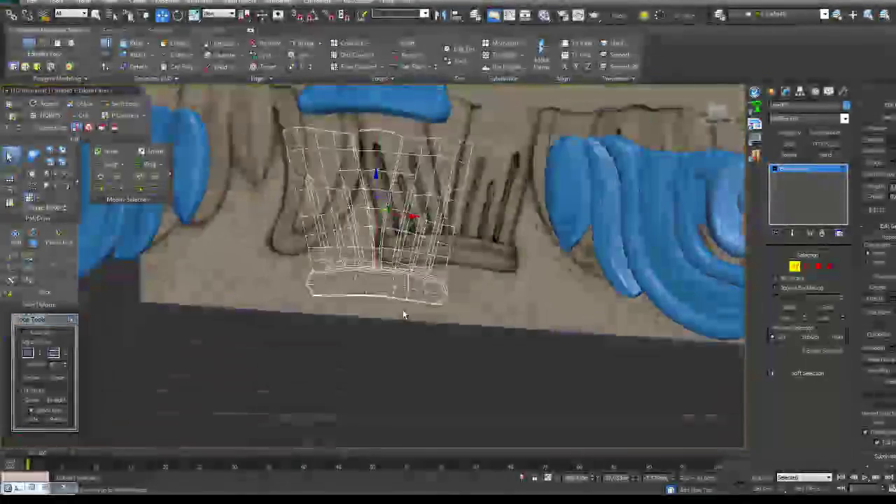
pyautogui.scroll(6, 406, 310)
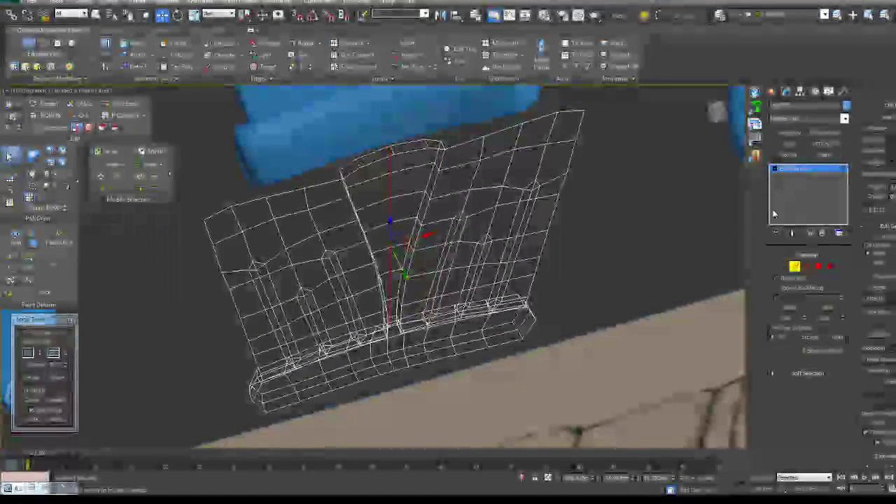
pyautogui.click(893, 143)
pyautogui.moveTo(460, 228); pyautogui.dragTo(446, 272, button='middle')
pyautogui.scroll(3, 468, 276)
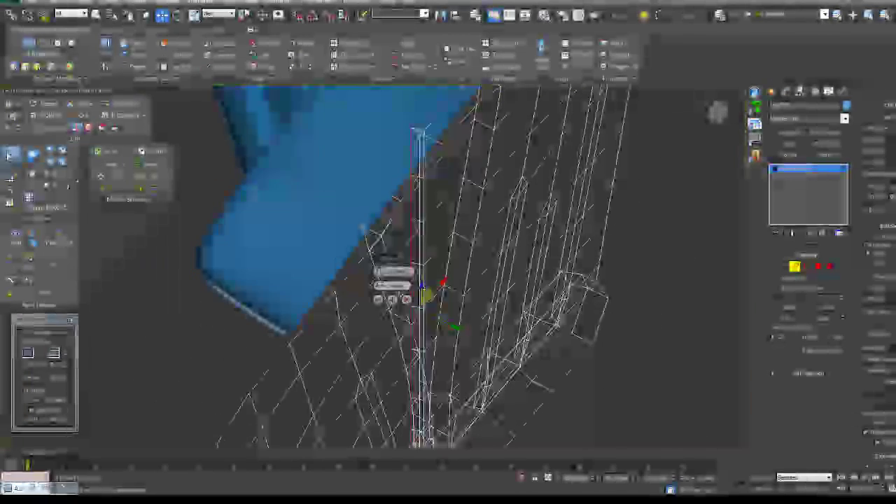
pyautogui.moveTo(394, 285); pyautogui.dragTo(401, 286)
pyautogui.keyDown('alt'); pyautogui.moveTo(466, 276); pyautogui.dragTo(494, 278, button='middle'); pyautogui.keyUp('alt')
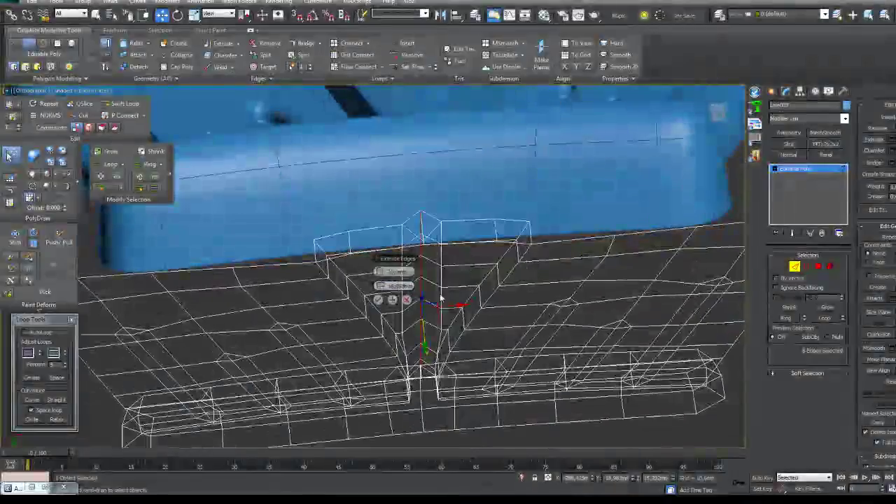
pyautogui.click(378, 299)
pyautogui.click(440, 253)
# Try to extrude the horizontal edge loop running along the middle of the base
pyautogui.keyDown('alt'); pyautogui.moveTo(501, 246); pyautogui.dragTo(490, 364, button='middle'); pyautogui.keyUp('alt')
pyautogui.scroll(-4, 417, 172)
pyautogui.moveTo(417, 172)
pyautogui.mouseDown(button='middle')
pyautogui.moveTo(436, 294)
pyautogui.moveTo(482, 285)
pyautogui.moveTo(470, 262)
pyautogui.mouseUp(button='middle')
pyautogui.scroll(3, 470, 261)
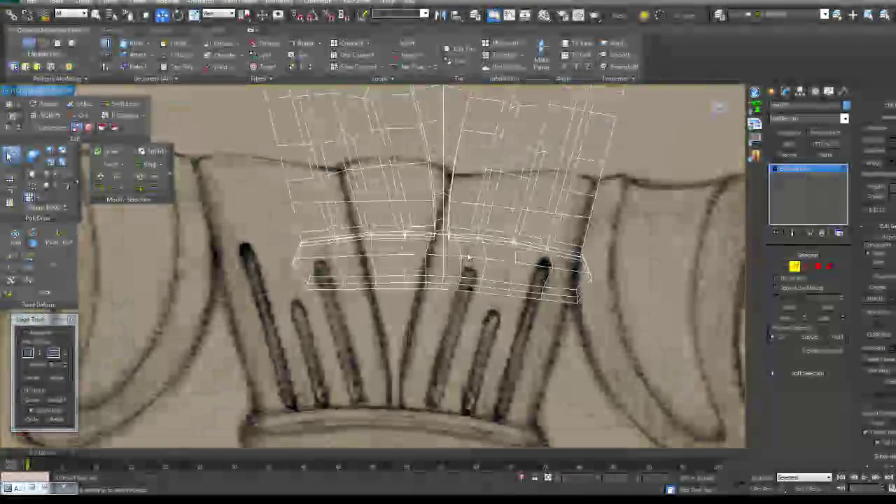
pyautogui.keyDown('alt'); pyautogui.moveTo(618, 308); pyautogui.dragTo(614, 284, button='middle'); pyautogui.keyUp('alt')
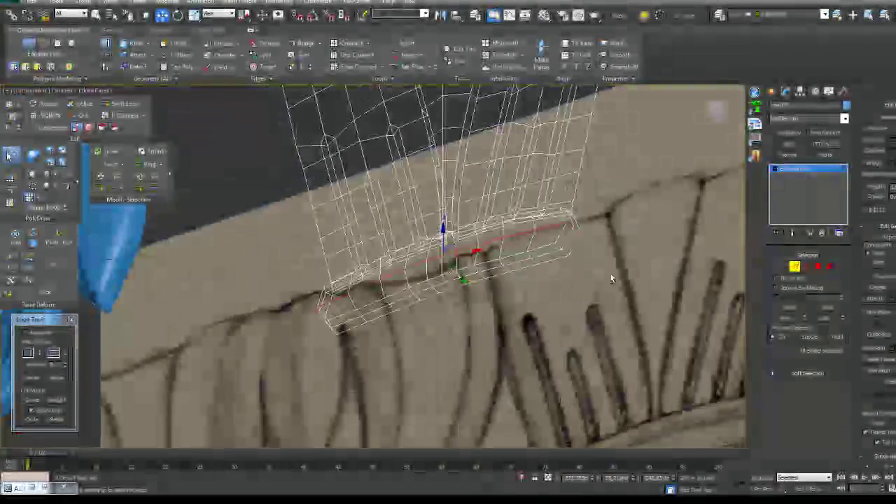
pyautogui.keyDown('alt'); pyautogui.moveTo(580, 229); pyautogui.dragTo(630, 235, button='middle'); pyautogui.keyUp('alt')
pyautogui.keyDown('alt'); pyautogui.click(323, 246); pyautogui.keyUp('alt')
pyautogui.keyDown('alt'); pyautogui.moveTo(346, 276); pyautogui.dragTo(447, 317, button='middle'); pyautogui.keyUp('alt')
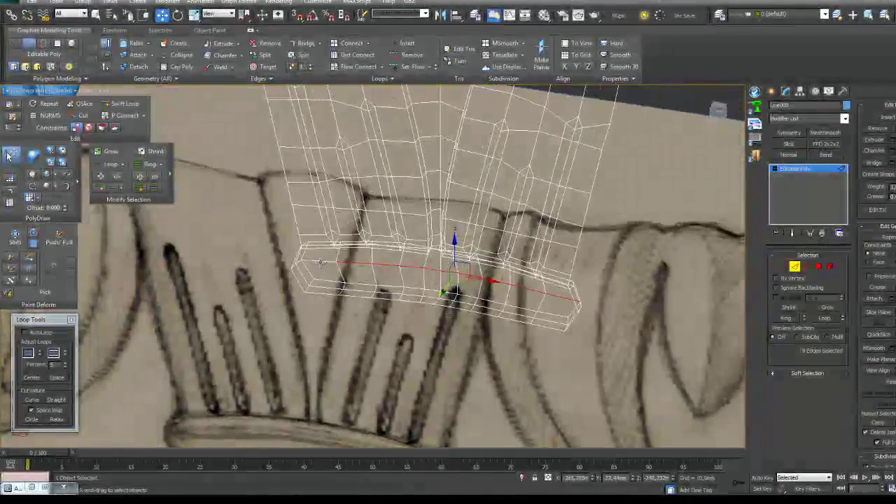
pyautogui.click(892, 140)
pyautogui.moveTo(648, 308)
pyautogui.keyDown('alt'); pyautogui.mouseDown(button='middle')
pyautogui.moveTo(616, 283)
pyautogui.moveTo(455, 307)
pyautogui.mouseUp(button='middle'); pyautogui.keyUp('alt')
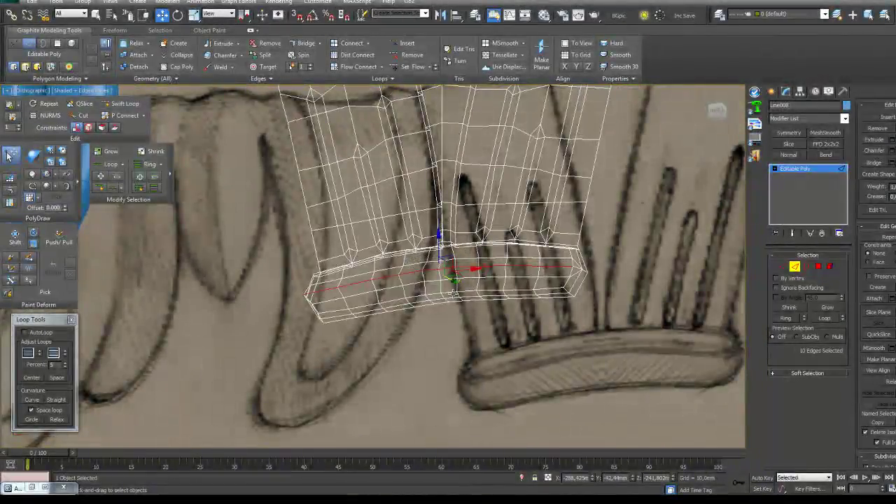
pyautogui.click(489, 278)
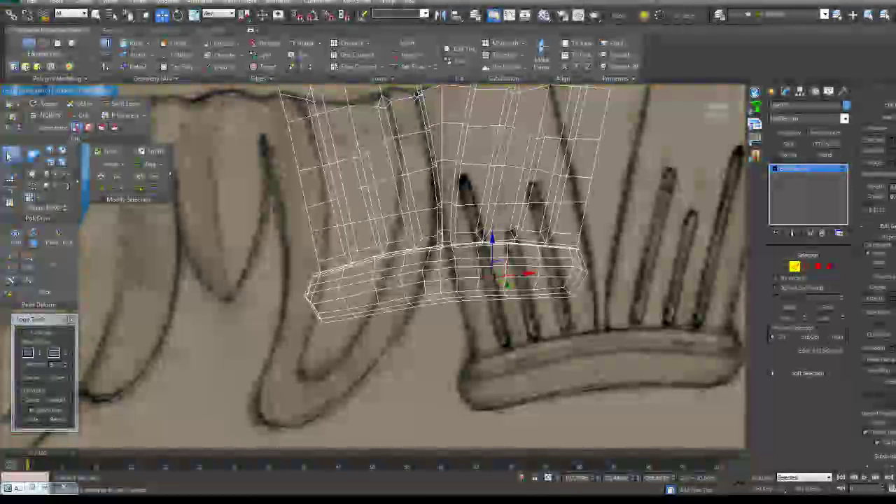
# Examine the ornament's vertices in the front view, comparing the base and flutes with the sketch
pyautogui.keyDown('alt'); pyautogui.moveTo(463, 228); pyautogui.dragTo(736, 287, button='middle'); pyautogui.keyUp('alt')
pyautogui.press('1')
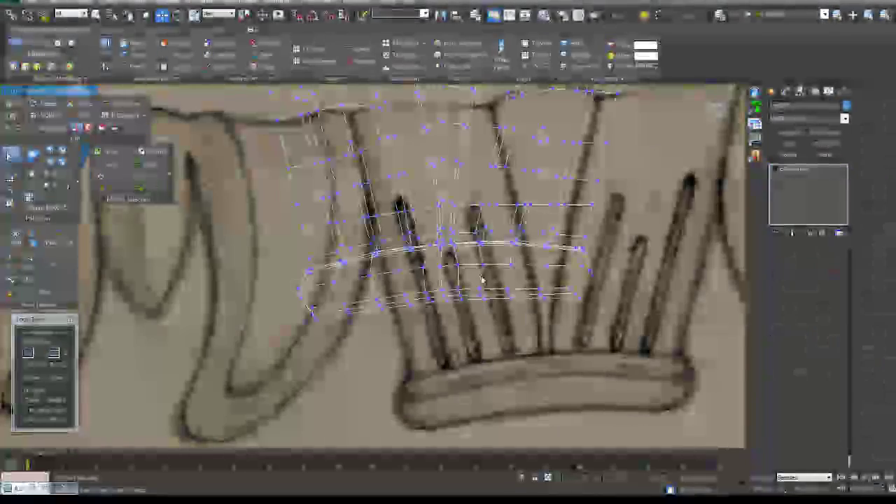
pyautogui.scroll(5, 470, 298)
pyautogui.keyDown('alt'); pyautogui.moveTo(469, 298); pyautogui.dragTo(532, 379, button='middle'); pyautogui.keyUp('alt')
pyautogui.press('f')
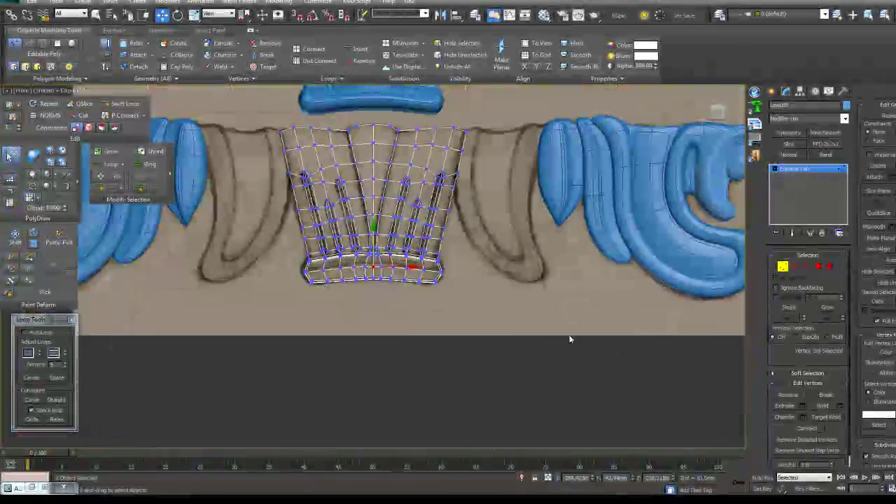
pyautogui.moveTo(590, 360); pyautogui.dragTo(612, 406, button='middle')
pyautogui.scroll(3, 569, 339)
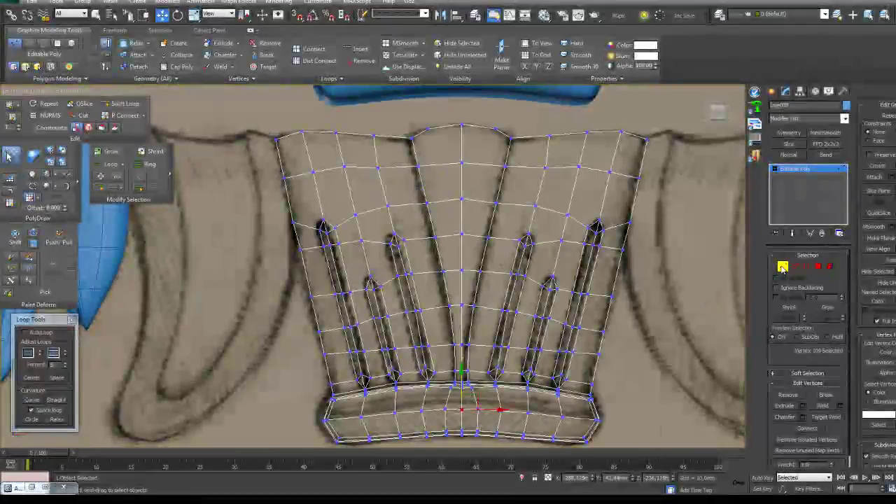
pyautogui.press('1')
pyautogui.moveTo(603, 263); pyautogui.dragTo(570, 310, button='middle')
# Select the central flute's polygons from its centre line, exclude those on the base, and convert the selection to vertices
pyautogui.press('4')
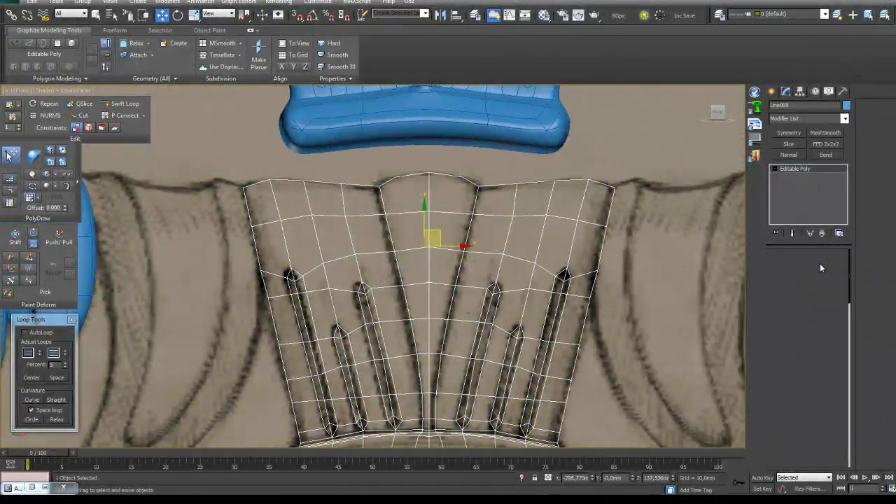
pyautogui.press('2')
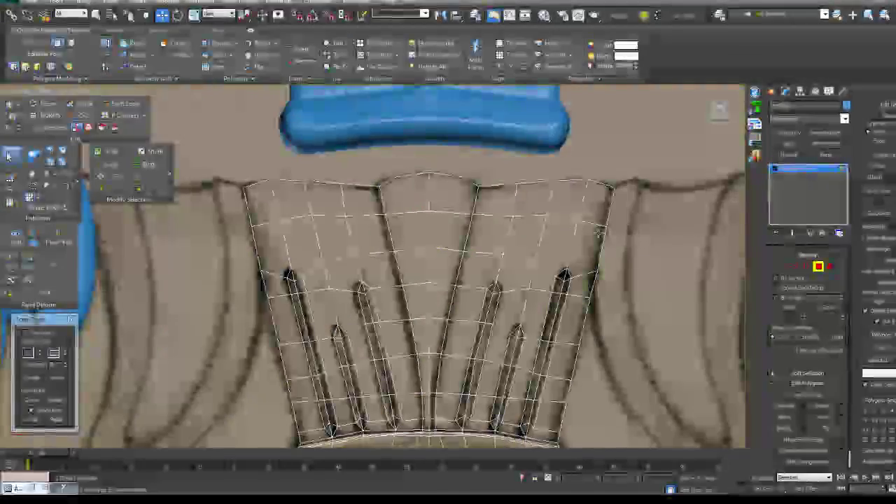
pyautogui.doubleClick(427, 227)
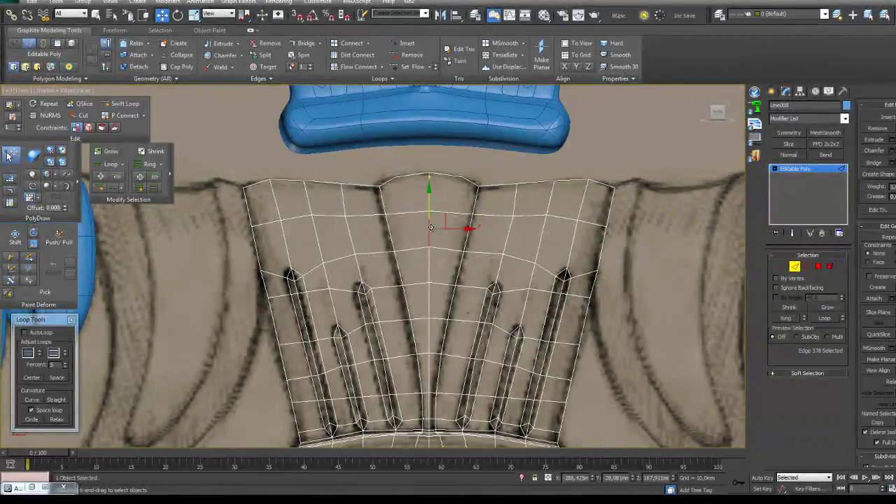
pyautogui.keyDown('ctrl'); pyautogui.click(818, 266); pyautogui.keyUp('ctrl')
pyautogui.moveTo(420, 420); pyautogui.dragTo(418, 286, button='middle')
pyautogui.keyDown('alt'); pyautogui.moveTo(449, 335); pyautogui.dragTo(403, 323); pyautogui.keyUp('alt')
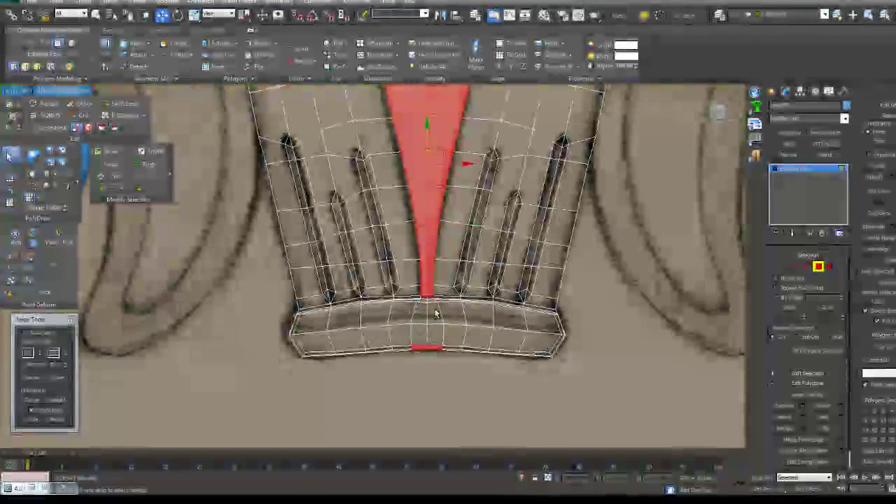
pyautogui.keyDown('alt'); pyautogui.moveTo(480, 330); pyautogui.dragTo(483, 245, button='middle'); pyautogui.keyUp('alt')
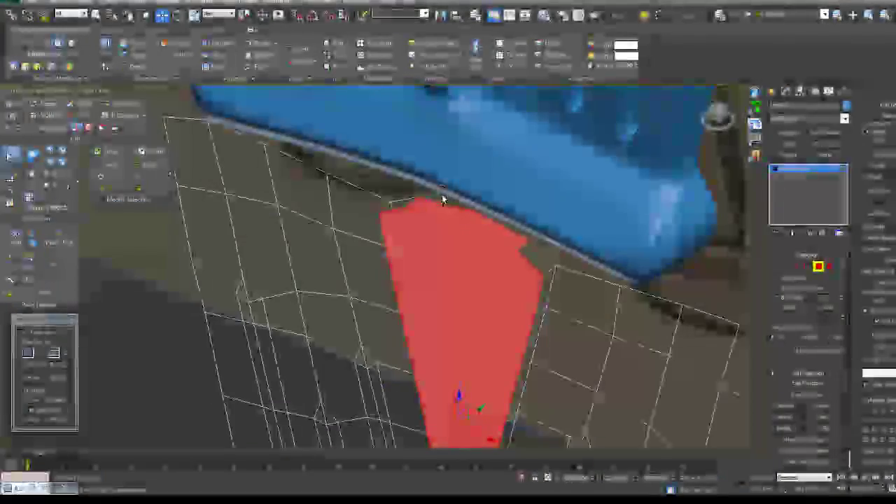
pyautogui.keyDown('alt'); pyautogui.moveTo(454, 204); pyautogui.dragTo(552, 280, button='middle'); pyautogui.keyUp('alt')
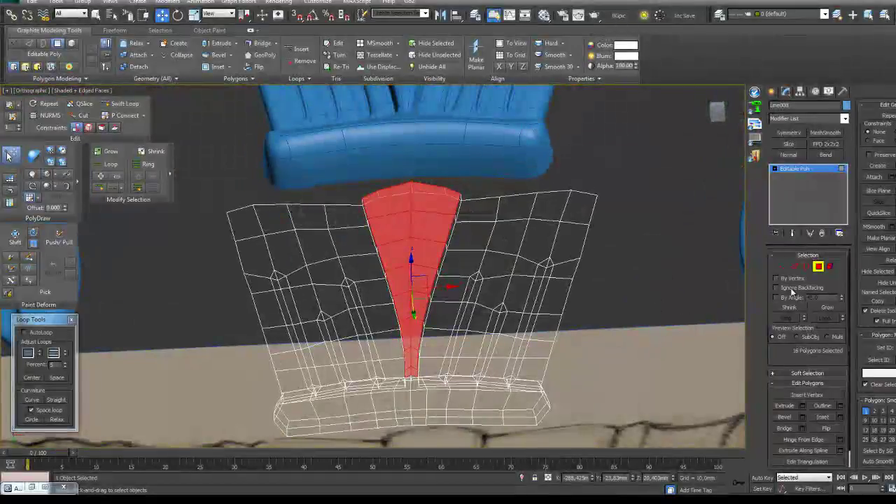
pyautogui.press('1')
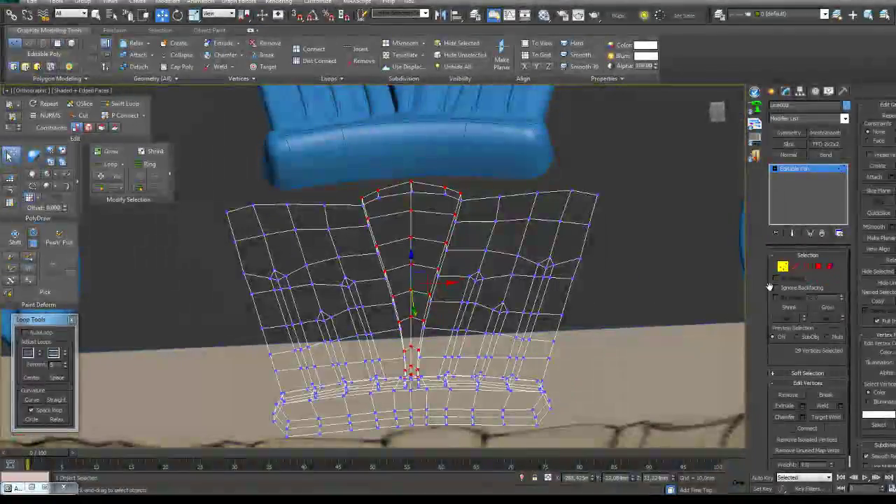
# Centre the ornament's pivot to the object and apply a Symmetry modifier mirrored about the X axis
pyautogui.click(782, 268)
pyautogui.click(790, 133)
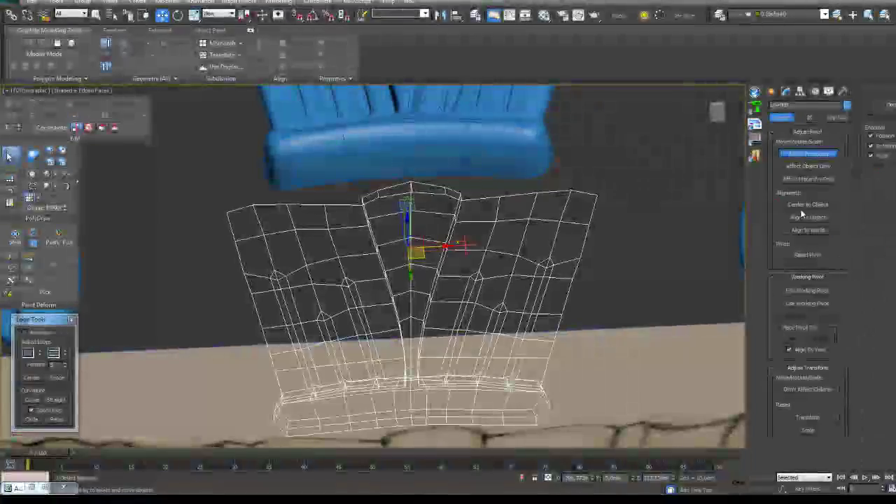
pyautogui.click(802, 205)
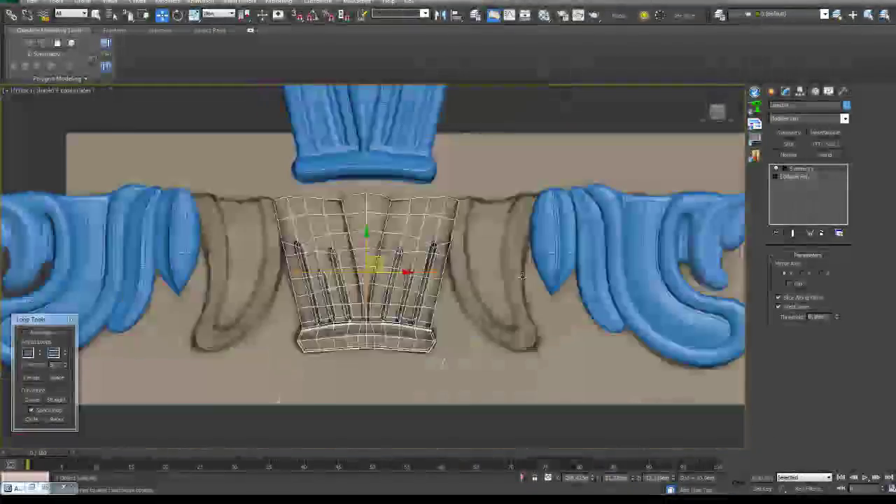
pyautogui.scroll(5, 473, 329)
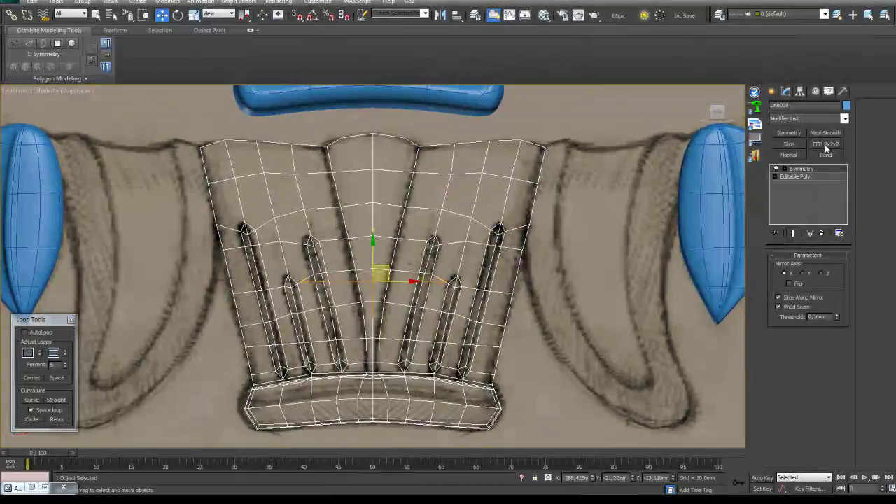
# Return to the Editable Poly level with the end result shown and shift the central flute's upper front vertices inward
pyautogui.click(794, 177)
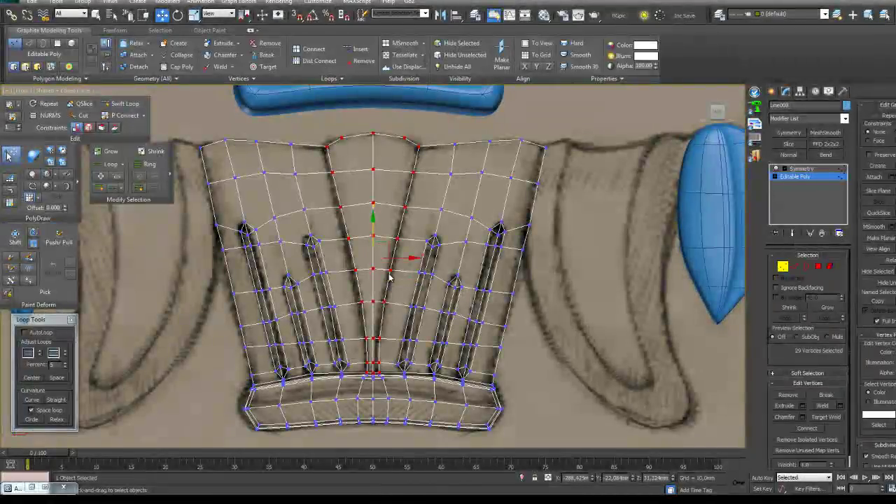
pyautogui.click(792, 233)
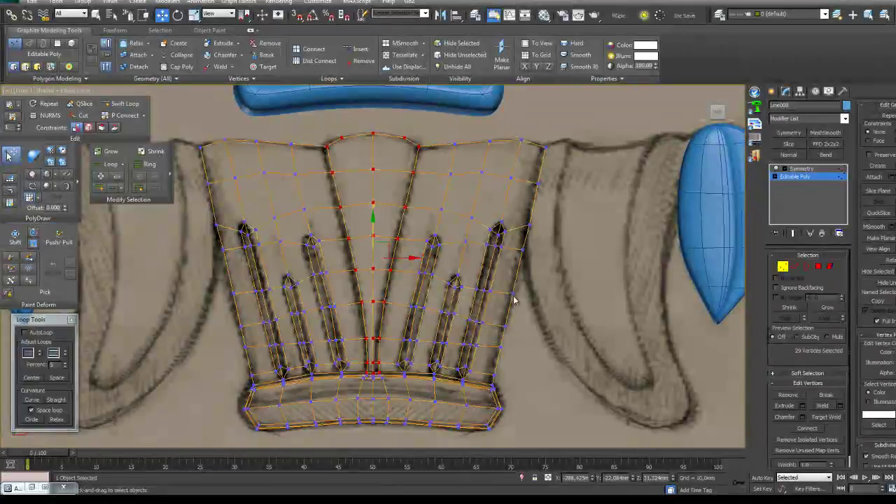
pyautogui.click(15, 238)
pyautogui.moveTo(506, 200); pyautogui.dragTo(491, 298, button='middle')
pyautogui.scroll(3, 488, 281)
pyautogui.moveTo(461, 223)
pyautogui.mouseDown()
pyautogui.moveTo(452, 222)
pyautogui.moveTo(462, 226)
pyautogui.mouseUp()
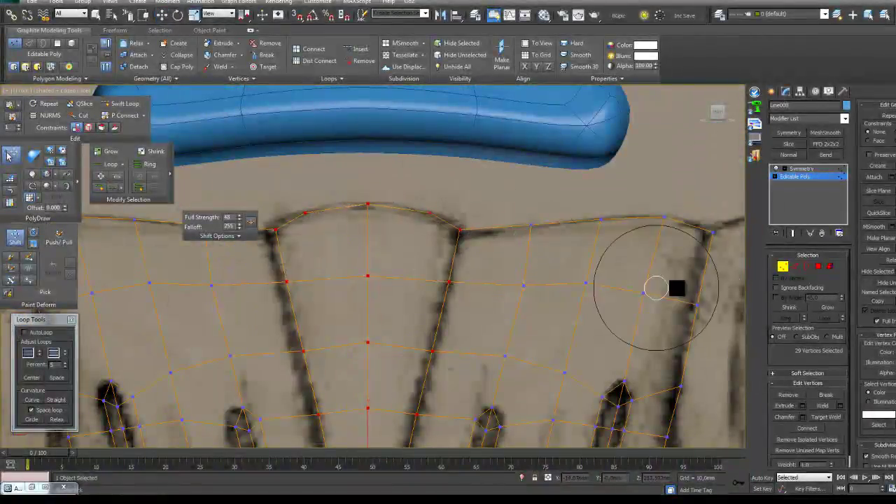
pyautogui.click(779, 268)
pyautogui.click(213, 237)
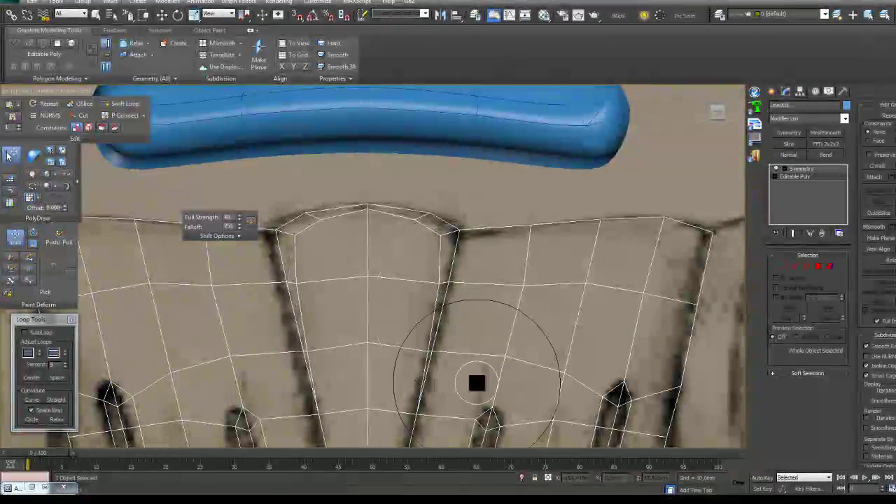
# Shift the remaining front vertices inward down to the central flute's lower end and return to the Move tool
pyautogui.moveTo(451, 393); pyautogui.dragTo(442, 234, button='middle')
pyautogui.moveTo(466, 303); pyautogui.dragTo(444, 239, button='middle')
pyautogui.moveTo(442, 280); pyautogui.dragTo(435, 258, button='middle')
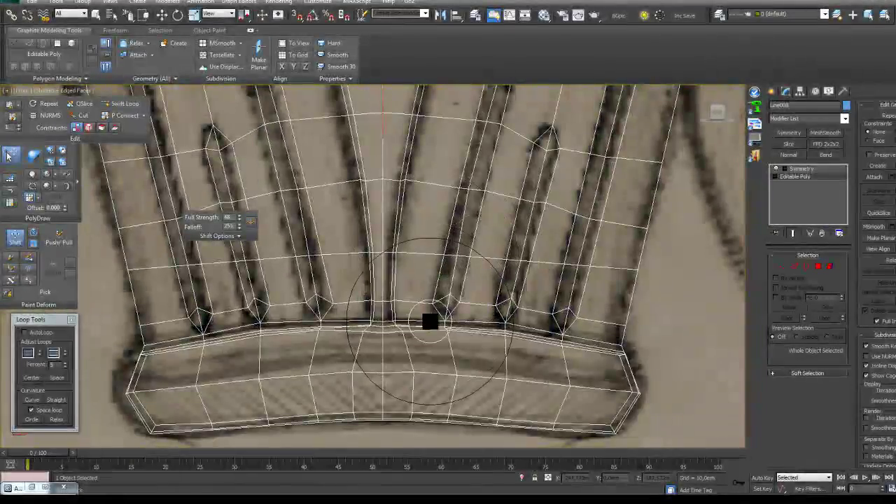
pyautogui.scroll(-4, 423, 333)
pyautogui.moveTo(459, 316)
pyautogui.mouseDown(button='middle')
pyautogui.moveTo(458, 346)
pyautogui.moveTo(468, 335)
pyautogui.mouseUp(button='middle')
pyautogui.press('w')
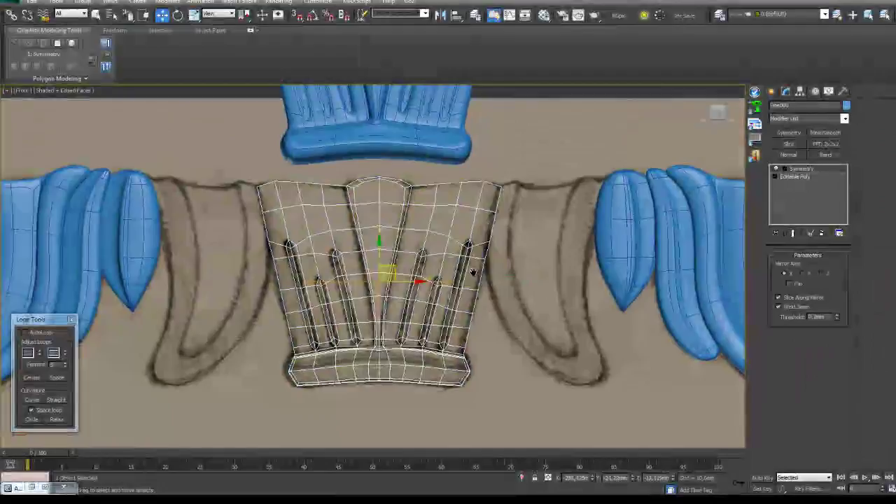
pyautogui.moveTo(474, 272); pyautogui.dragTo(473, 274, button='middle')
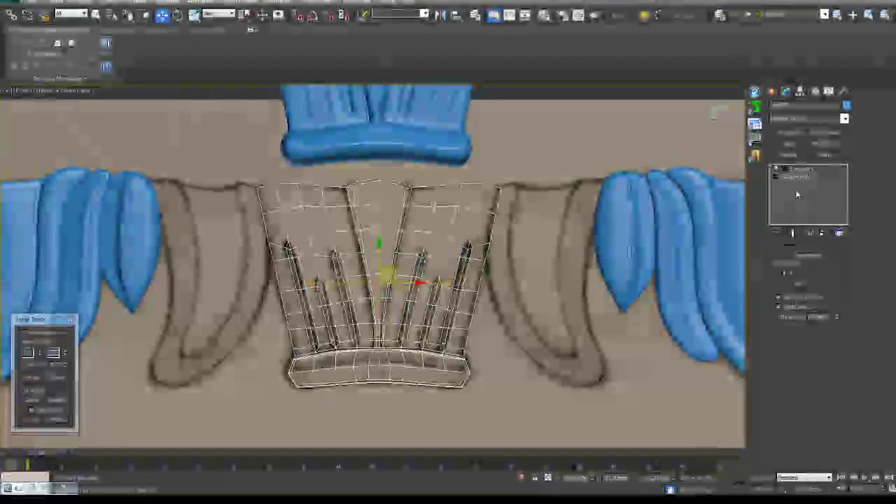
# At edge level of the Editable Poly, select the edges down the middle of the three grooves on one half
pyautogui.click(795, 177)
pyautogui.click(796, 264)
pyautogui.press('2')
pyautogui.scroll(5, 420, 280)
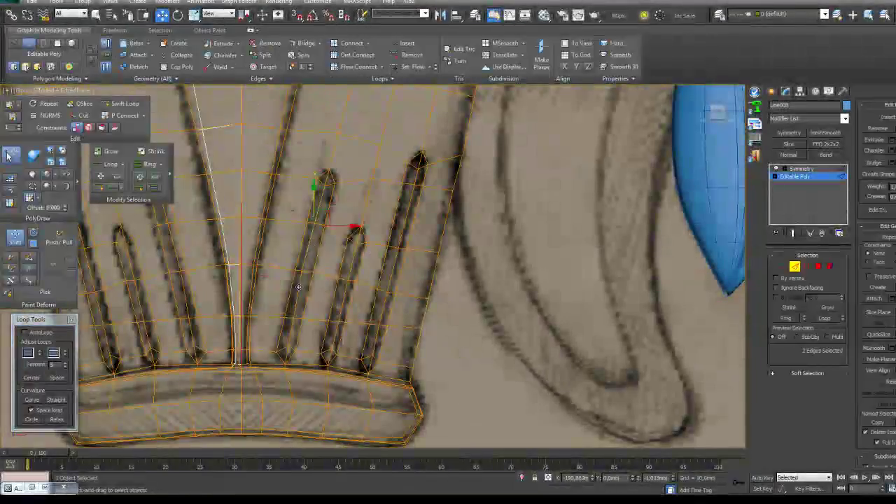
pyautogui.scroll(3, 295, 325)
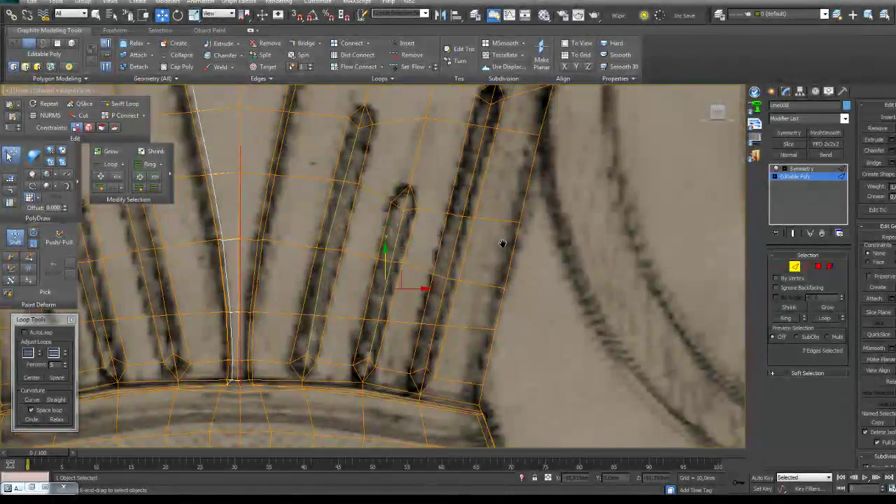
pyautogui.moveTo(506, 247); pyautogui.dragTo(419, 286, button='middle')
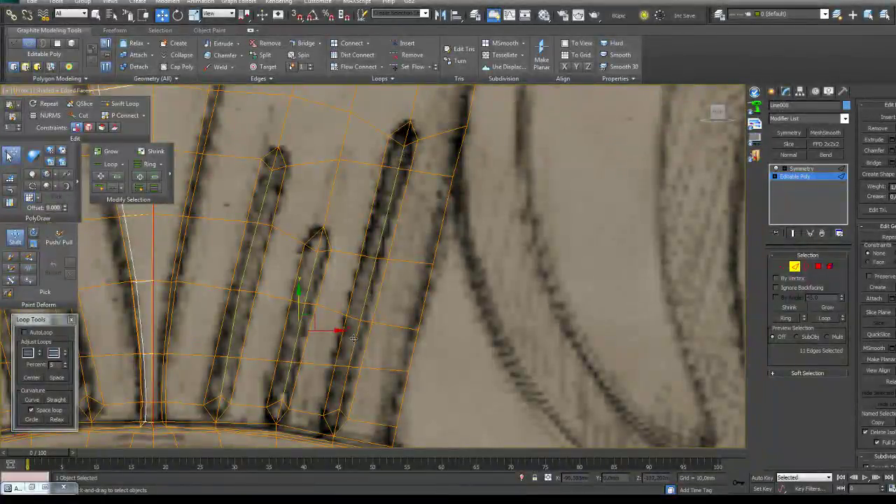
# Move the selected groove edges back in depth along the Y axis to hollow out the grooves
pyautogui.scroll(-4, 511, 287)
pyautogui.keyDown('alt'); pyautogui.moveTo(511, 287); pyautogui.dragTo(499, 222, button='middle'); pyautogui.keyUp('alt')
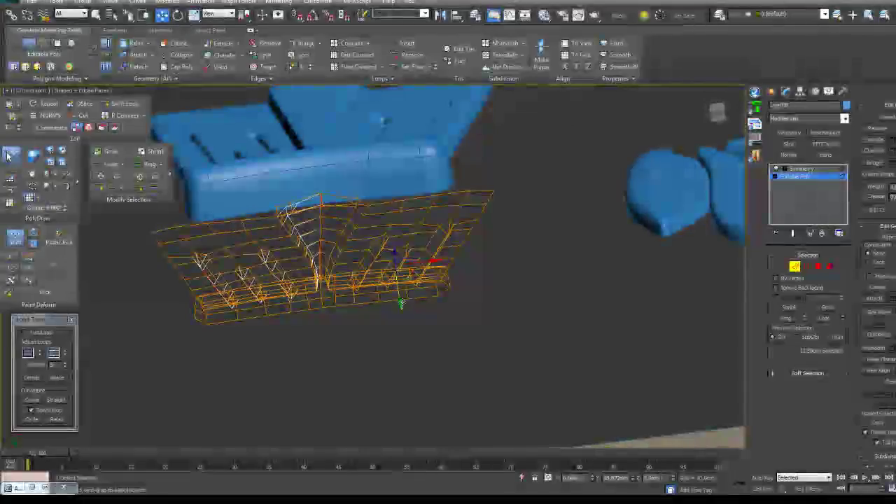
pyautogui.scroll(6, 435, 247)
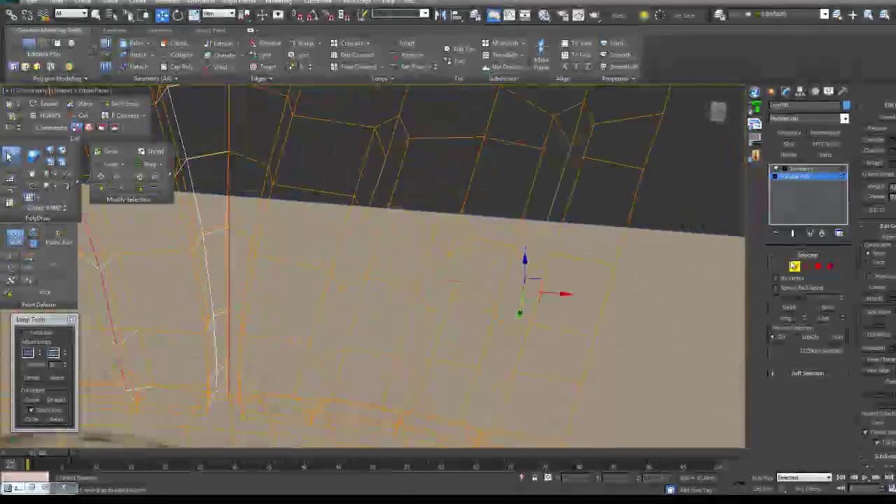
pyautogui.moveTo(397, 138); pyautogui.dragTo(392, 257, button='middle')
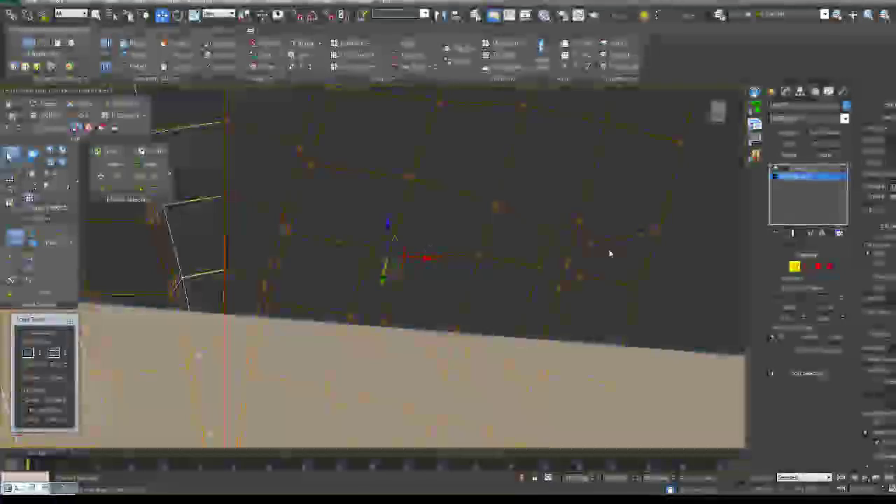
# Select the short middle edges at both ends of the three grooves and split each one with a midpoint vertex
pyautogui.click(792, 234)
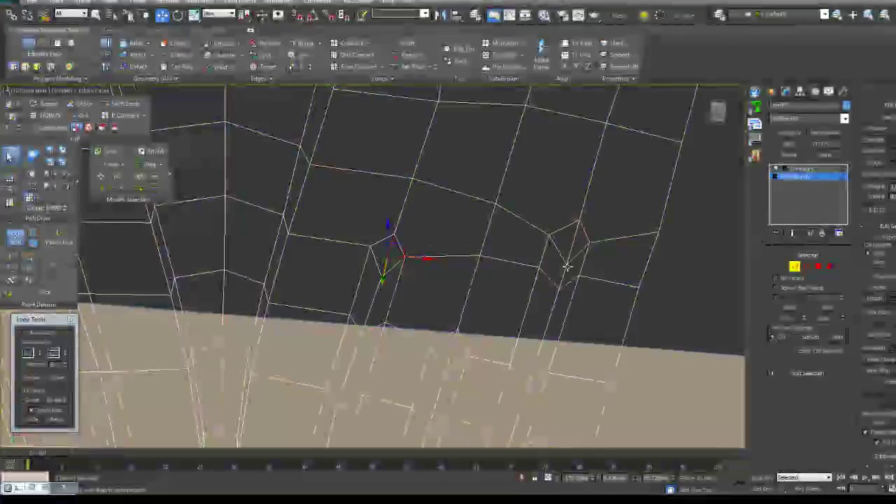
pyautogui.moveTo(450, 353)
pyautogui.mouseDown(button='middle')
pyautogui.moveTo(466, 186)
pyautogui.moveTo(472, 318)
pyautogui.moveTo(478, 206)
pyautogui.mouseUp(button='middle')
pyautogui.scroll(2, 455, 249)
pyautogui.keyDown('alt'); pyautogui.moveTo(452, 258); pyautogui.dragTo(449, 289, button='middle'); pyautogui.keyUp('alt')
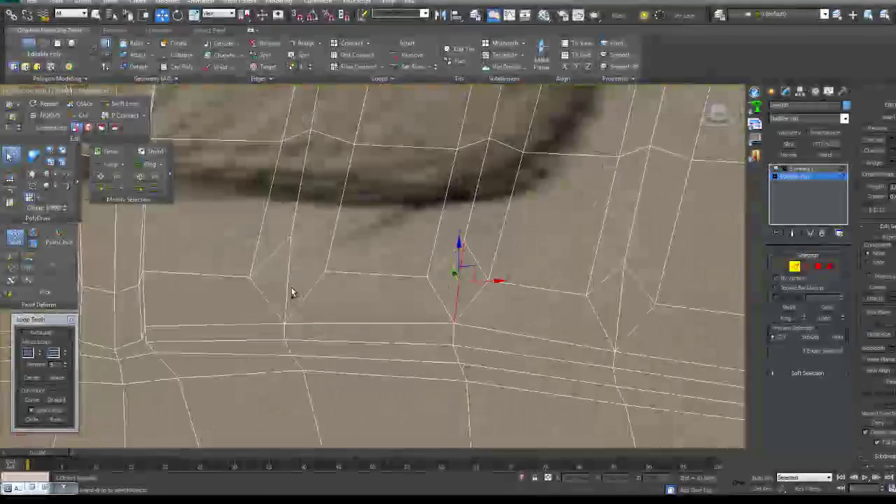
pyautogui.keyDown('ctrl'); pyautogui.click(622, 308); pyautogui.keyUp('ctrl')
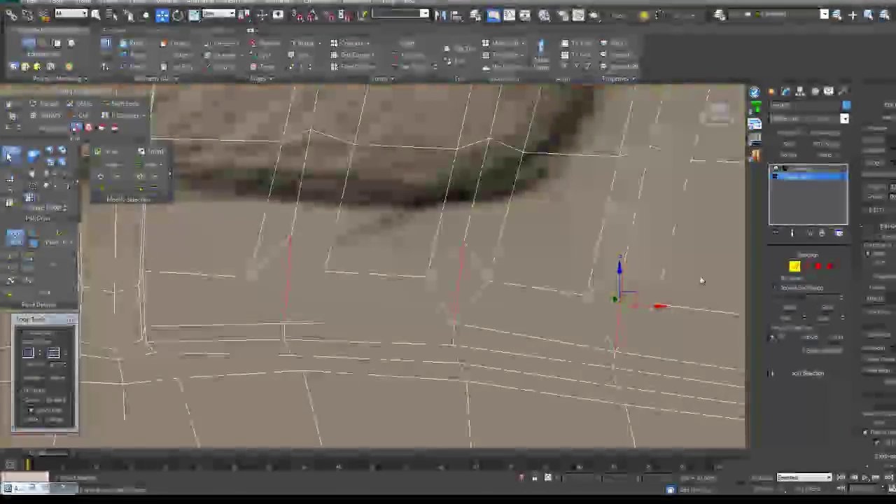
pyautogui.scroll(-4, 561, 294)
pyautogui.keyDown('alt'); pyautogui.moveTo(472, 285); pyautogui.dragTo(431, 279, button='middle'); pyautogui.keyUp('alt')
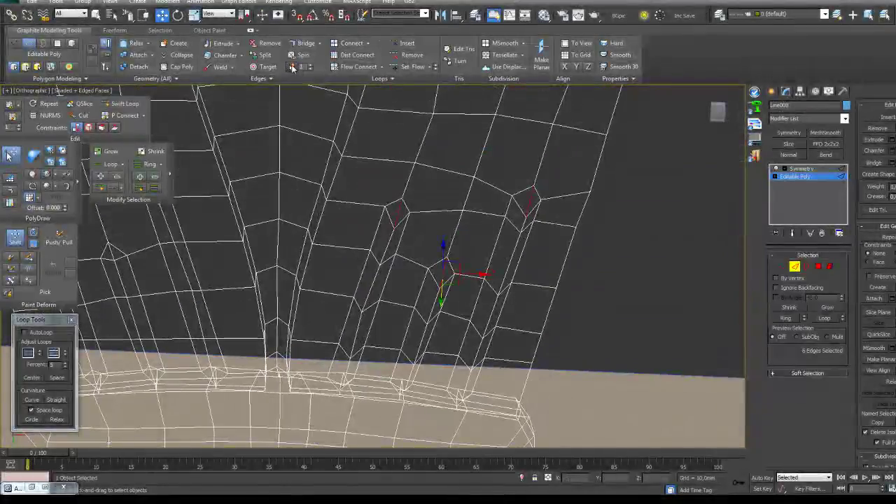
pyautogui.press('1')
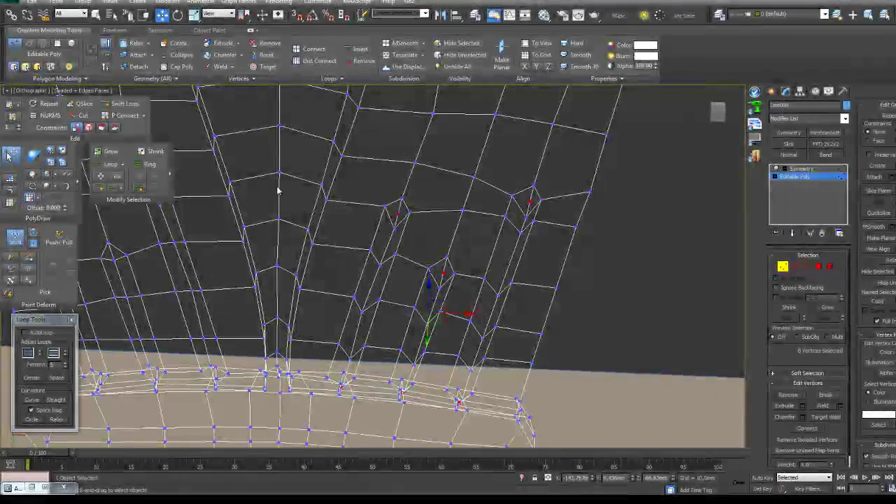
# Add Swift Loop support loops closely following the outlines of the first two grooves
pyautogui.scroll(5, 400, 194)
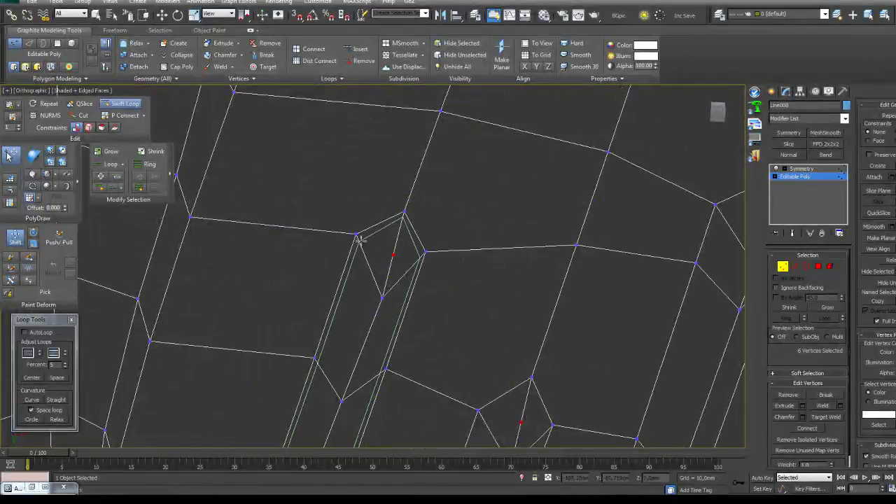
pyautogui.moveTo(550, 313); pyautogui.dragTo(500, 166, button='middle')
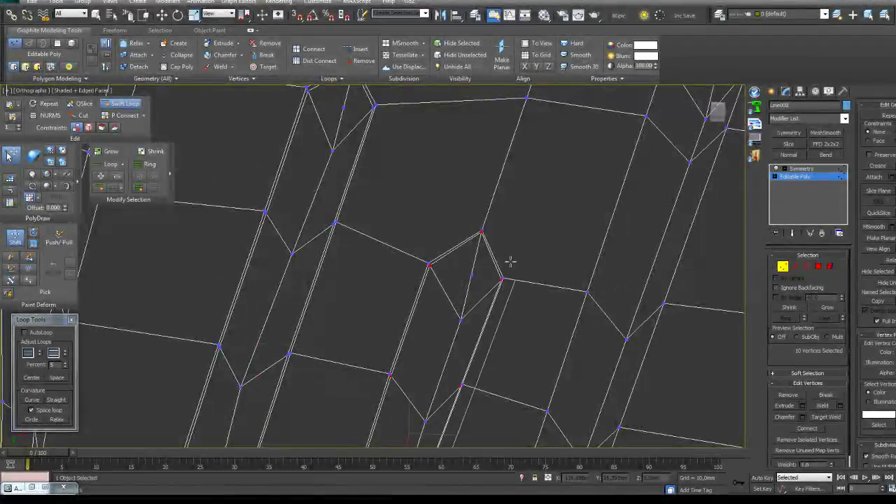
pyautogui.moveTo(614, 231); pyautogui.dragTo(399, 351, button='middle')
pyautogui.rightClick(446, 202)
pyautogui.moveTo(495, 207); pyautogui.dragTo(461, 257, button='middle')
pyautogui.scroll(2, 460, 256)
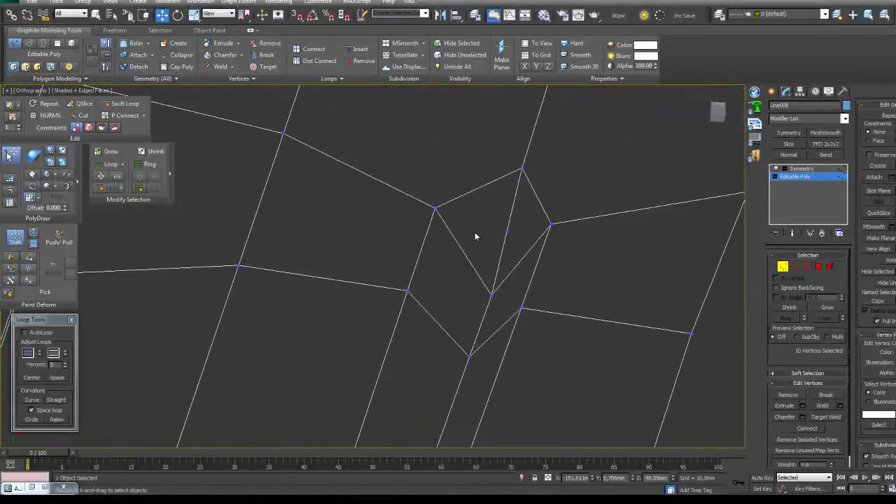
# Rework the upper end of the remaining groove with Paint Connect and add a Swift Loop support loop around its outline
pyautogui.click(124, 116)
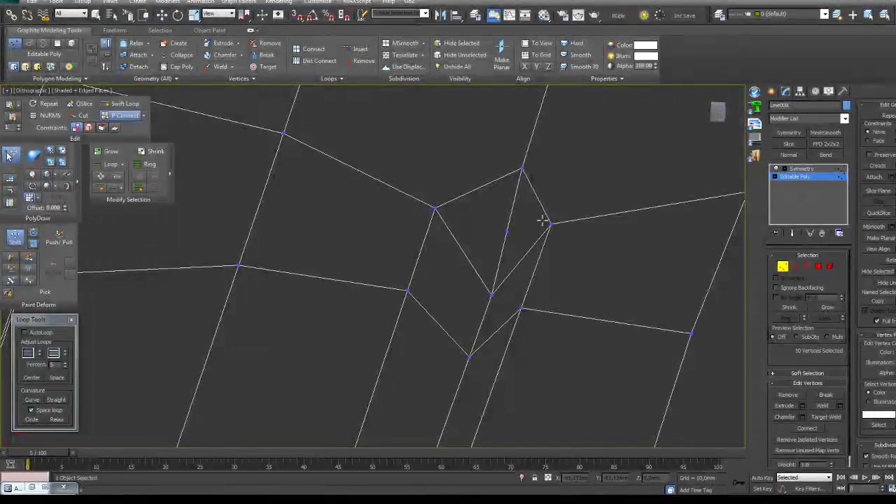
pyautogui.moveTo(508, 276); pyautogui.dragTo(502, 241, button='middle')
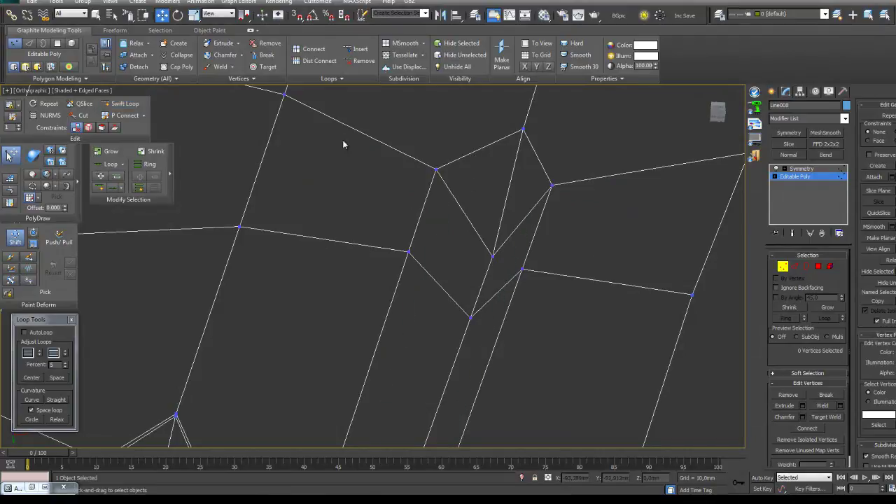
pyautogui.click(123, 115)
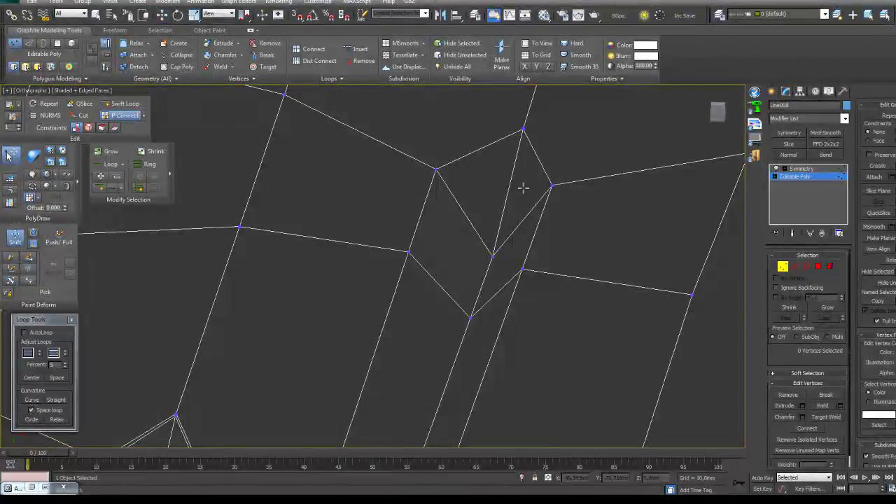
pyautogui.click(440, 170)
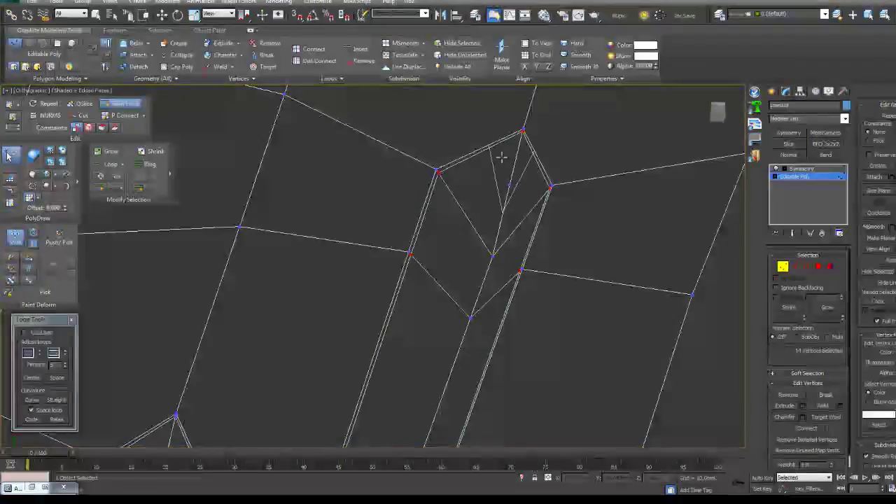
pyautogui.rightClick(509, 183)
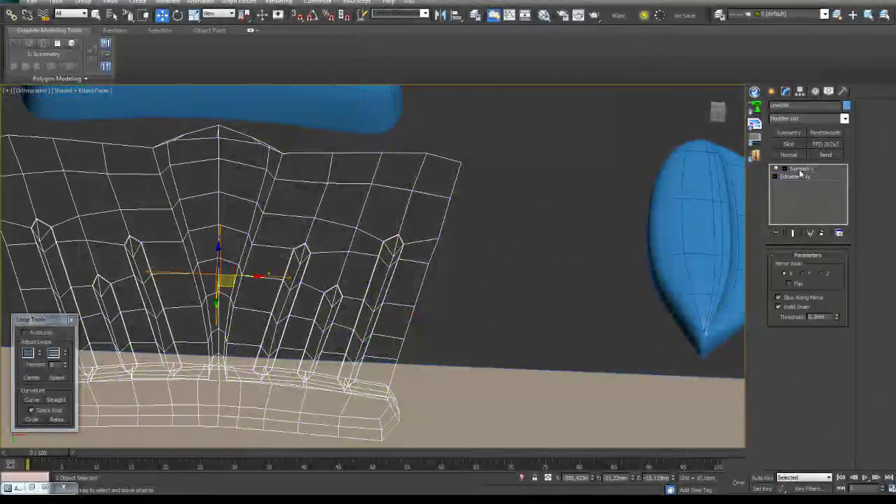
# Add a Bend modifier above the Symmetry and curve the whole ornament about 45 degrees on the X bend axis
pyautogui.keyDown('alt'); pyautogui.moveTo(420, 280); pyautogui.dragTo(472, 280, button='middle'); pyautogui.keyUp('alt')
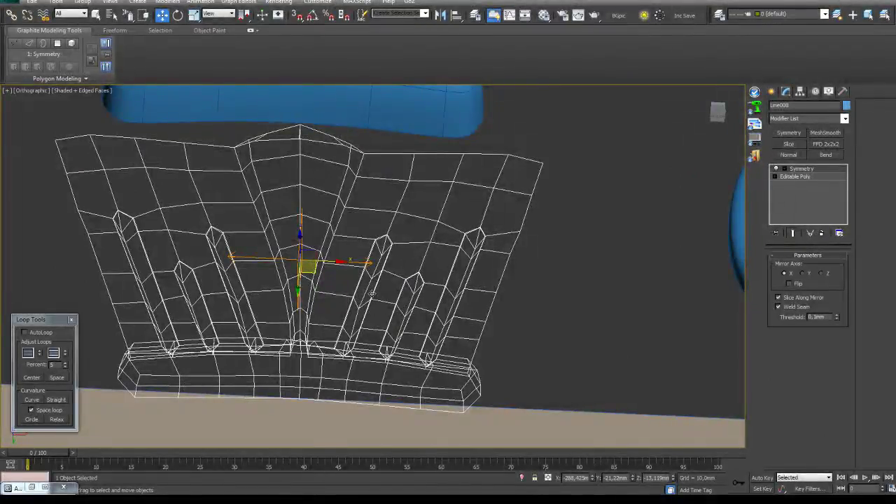
pyautogui.scroll(-3, 315, 238)
pyautogui.moveTo(269, 279)
pyautogui.mouseDown(button='middle')
pyautogui.moveTo(315, 238)
pyautogui.moveTo(315, 294)
pyautogui.moveTo(350, 297)
pyautogui.moveTo(318, 273)
pyautogui.moveTo(319, 252)
pyautogui.moveTo(329, 322)
pyautogui.moveTo(350, 294)
pyautogui.moveTo(420, 287)
pyautogui.mouseUp(button='middle')
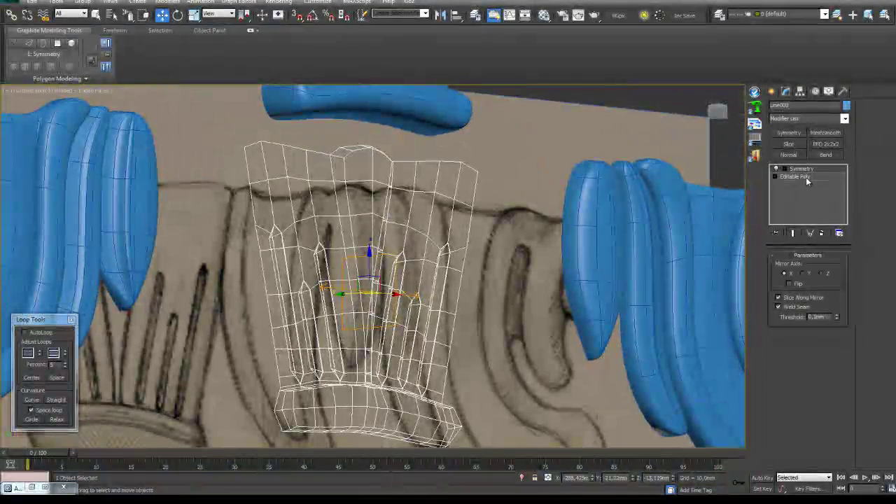
pyautogui.click(826, 154)
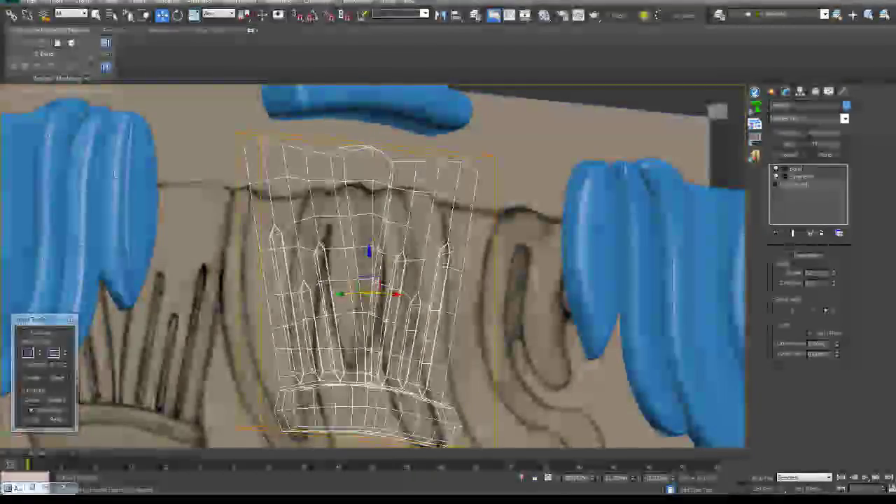
pyautogui.moveTo(834, 279); pyautogui.dragTo(833, 263)
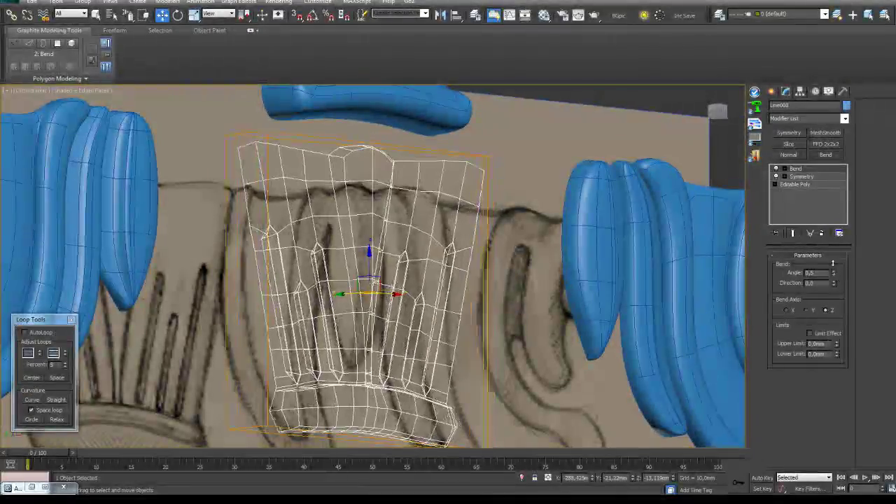
pyautogui.click(786, 309)
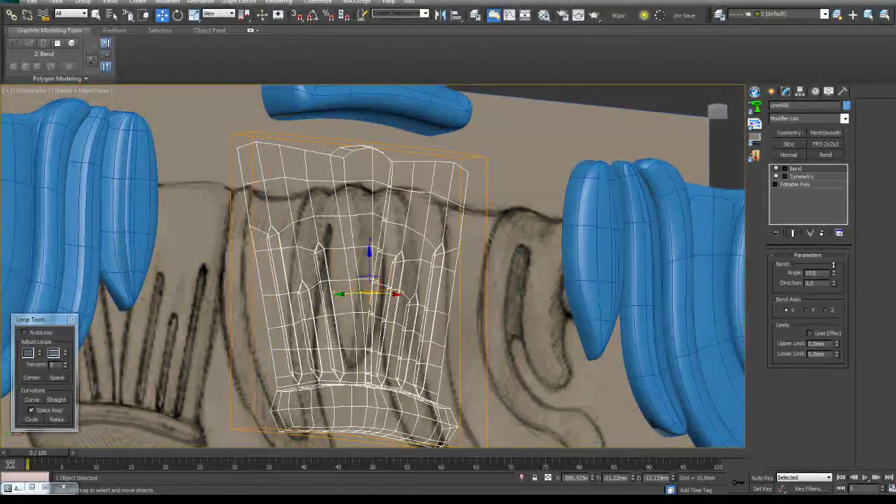
pyautogui.scroll(-4, 727, 292)
pyautogui.keyDown('alt'); pyautogui.moveTo(727, 292); pyautogui.dragTo(665, 235, button='middle'); pyautogui.keyUp('alt')
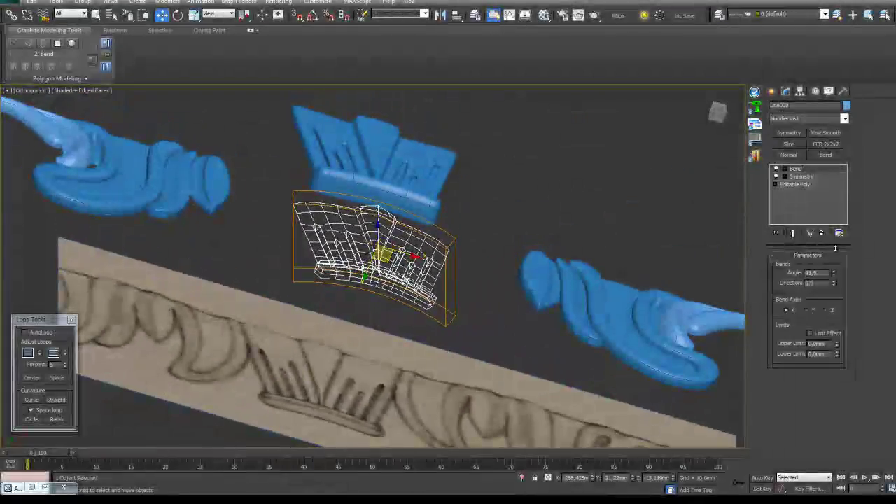
pyautogui.keyDown('alt'); pyautogui.moveTo(540, 304); pyautogui.dragTo(474, 339, button='middle'); pyautogui.keyUp('alt')
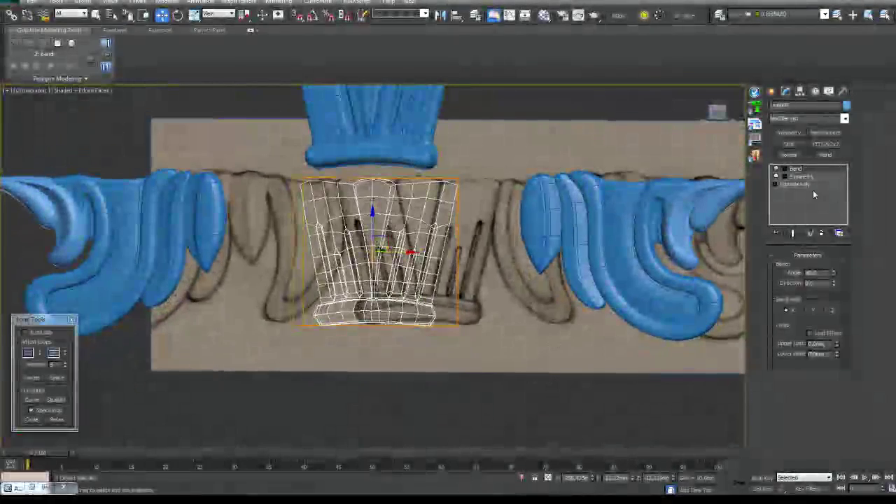
# Add an FFD 2x2x2 modifier and, in the front view, widen and raise its upper control points slightly and widen the lower ones to fit the sketch
pyautogui.press('f')
pyautogui.press('z')
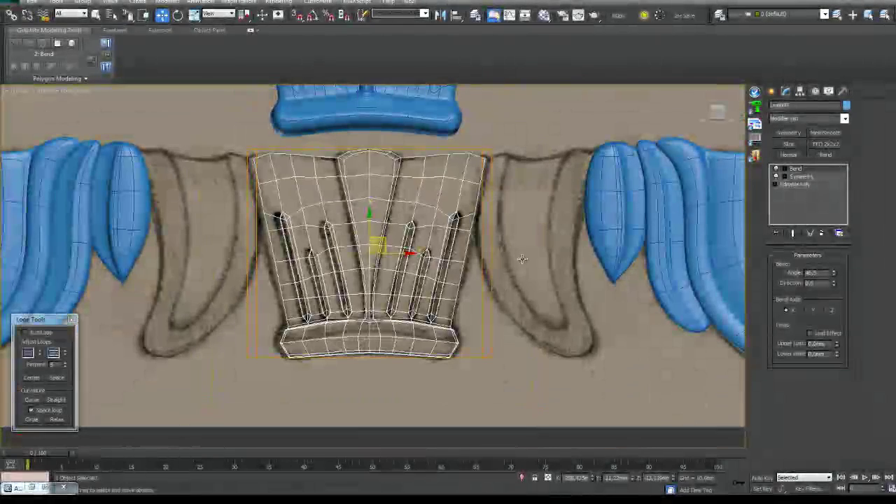
pyautogui.click(828, 143)
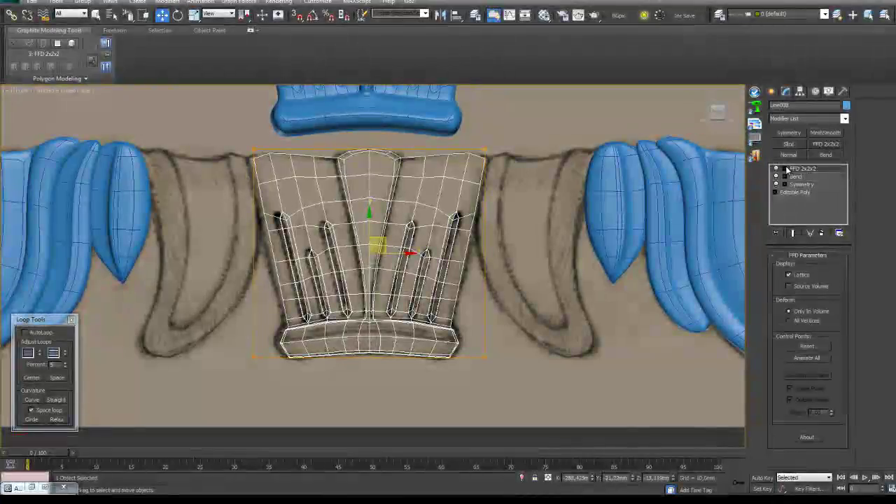
pyautogui.click(809, 176)
pyautogui.scroll(-5, 526, 280)
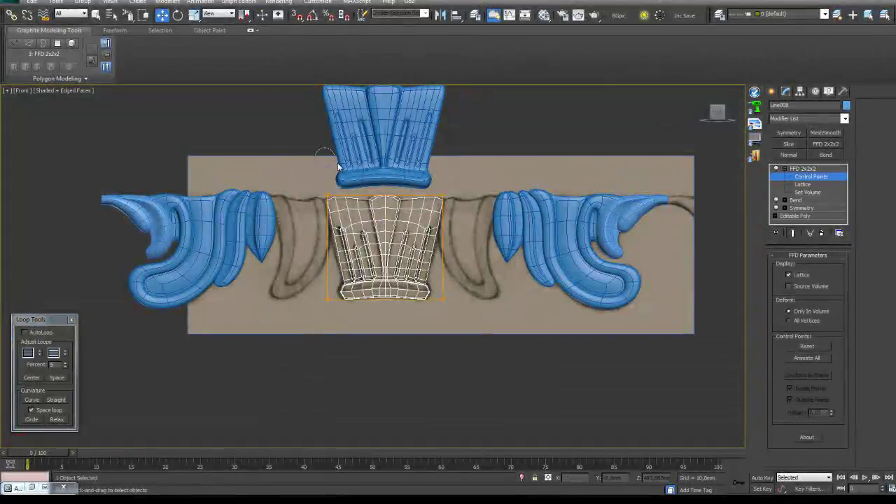
pyautogui.moveTo(128, 18); pyautogui.dragTo(128, 31)
pyautogui.moveTo(283, 168); pyautogui.dragTo(292, 178)
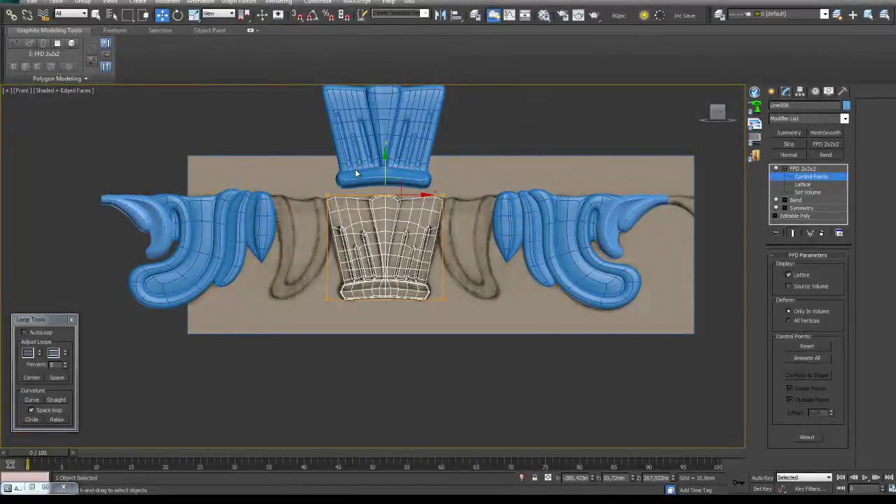
pyautogui.moveTo(431, 194); pyautogui.dragTo(434, 195)
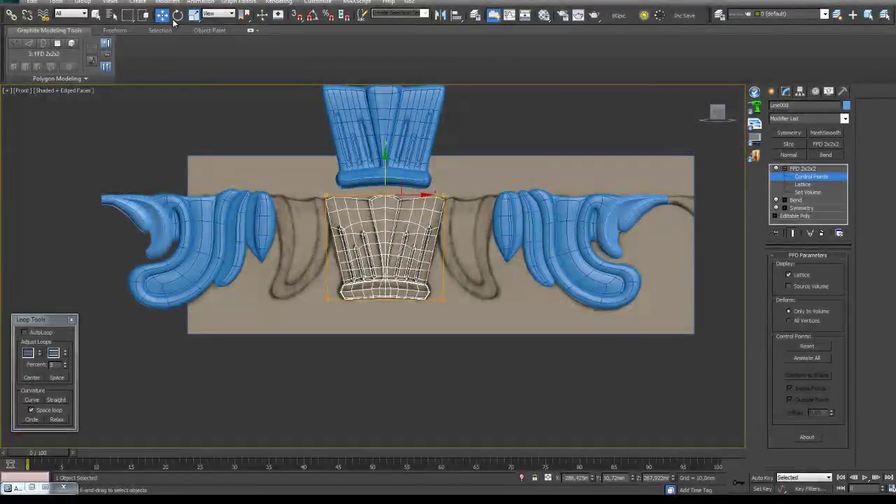
pyautogui.moveTo(385, 165); pyautogui.dragTo(384, 160)
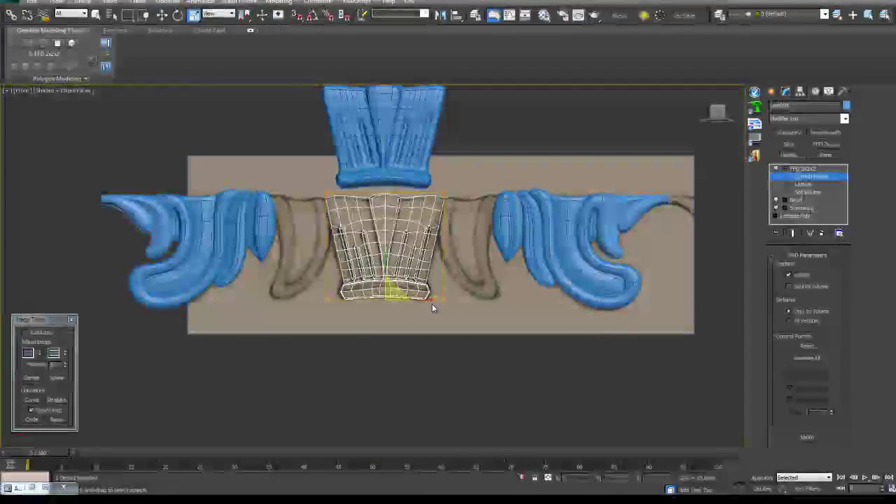
pyautogui.moveTo(431, 300); pyautogui.dragTo(433, 299)
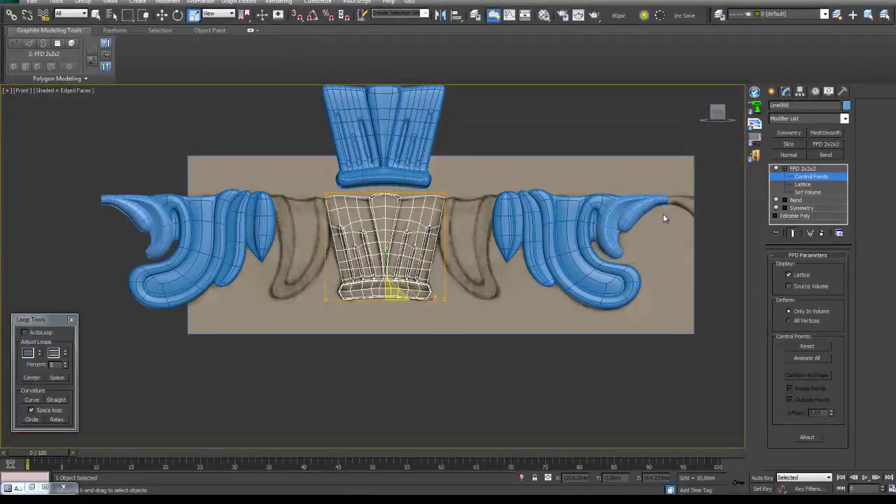
# Collapse the modifier stack from the FFD 2x2x2 down to a single Editable Poly
pyautogui.rightClick(796, 170)
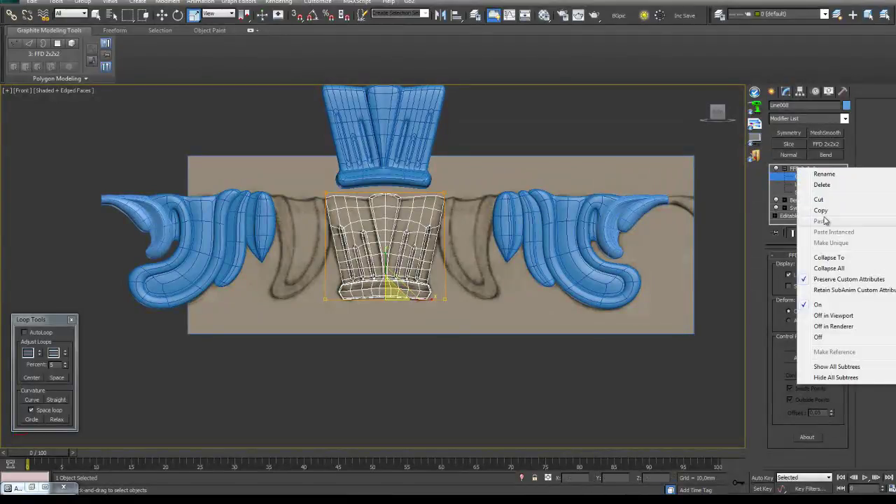
pyautogui.click(829, 258)
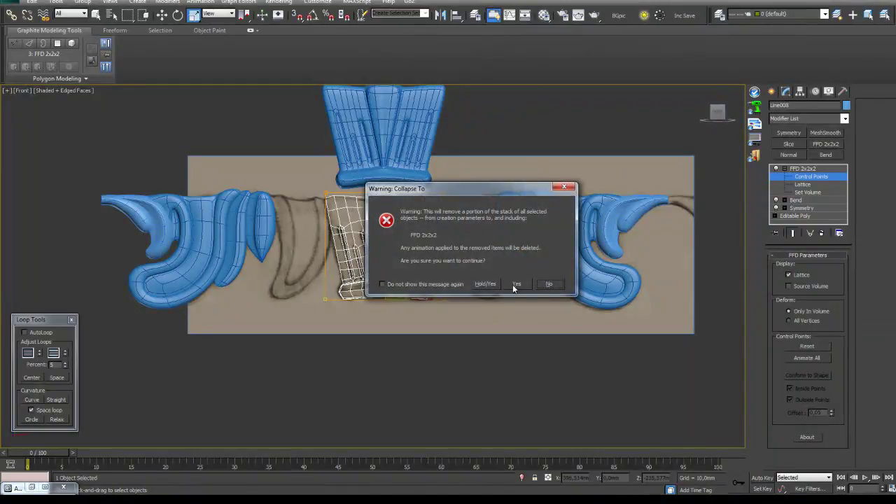
pyautogui.click(516, 284)
pyautogui.scroll(5, 399, 246)
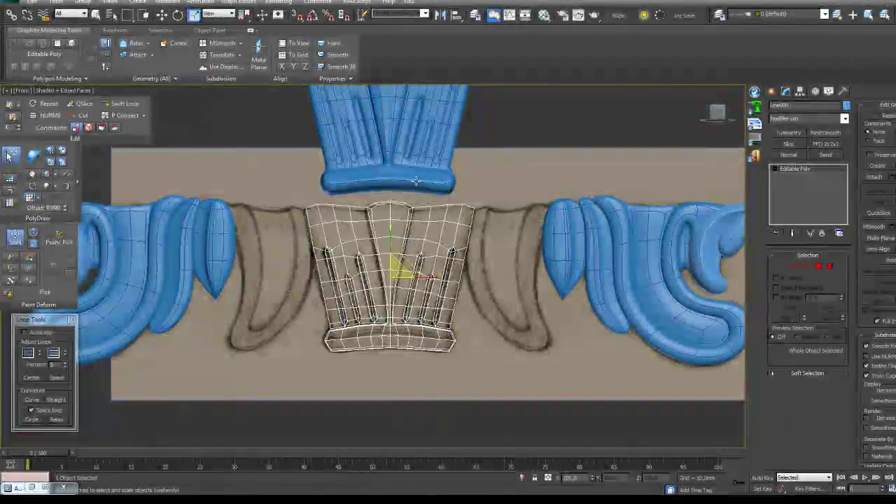
# At polygon level, select the polygons across the full width of the ornament's upper part
pyautogui.click(820, 266)
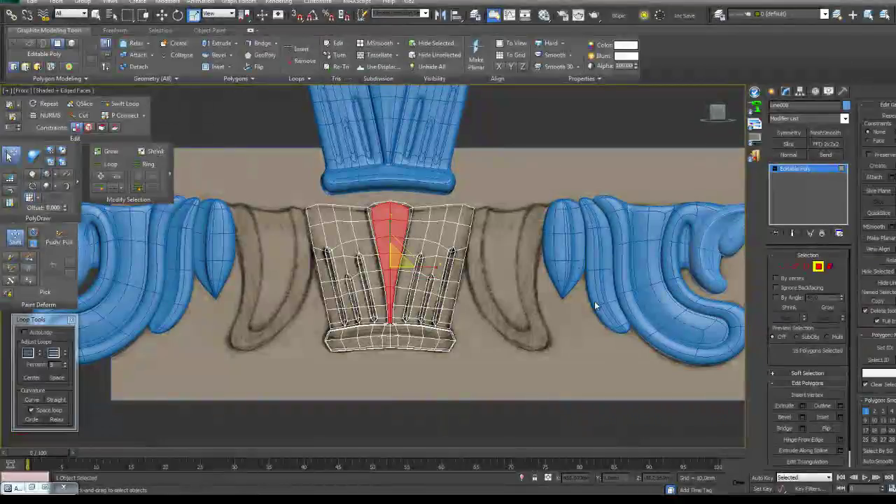
pyautogui.moveTo(566, 210)
pyautogui.mouseDown()
pyautogui.moveTo(402, 208)
pyautogui.moveTo(302, 190)
pyautogui.moveTo(274, 127)
pyautogui.mouseUp()
pyautogui.keyDown('alt'); pyautogui.moveTo(365, 224); pyautogui.dragTo(216, 140, button='middle'); pyautogui.keyUp('alt')
pyautogui.keyDown('alt'); pyautogui.moveTo(462, 276); pyautogui.dragTo(538, 283, button='middle'); pyautogui.keyUp('alt')
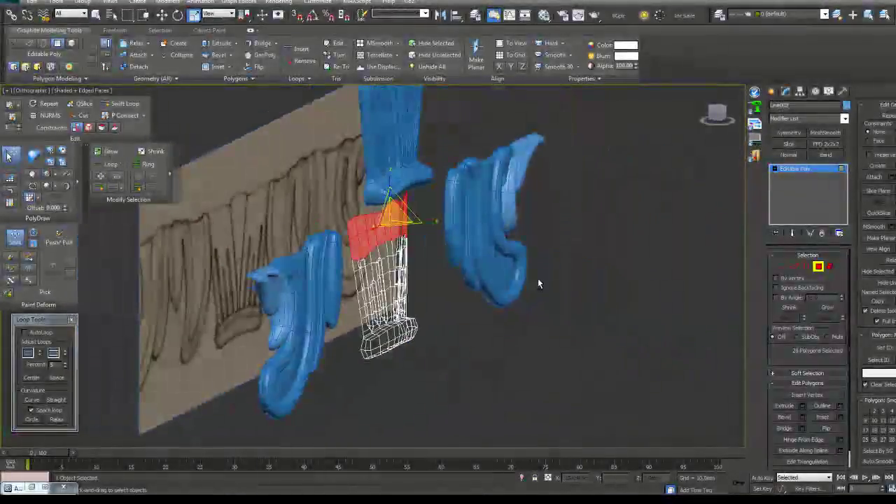
# Add a Bend modifier to the selected upper polygons with direction 90, bend axis Y and an angle of about -31.5
pyautogui.click(827, 155)
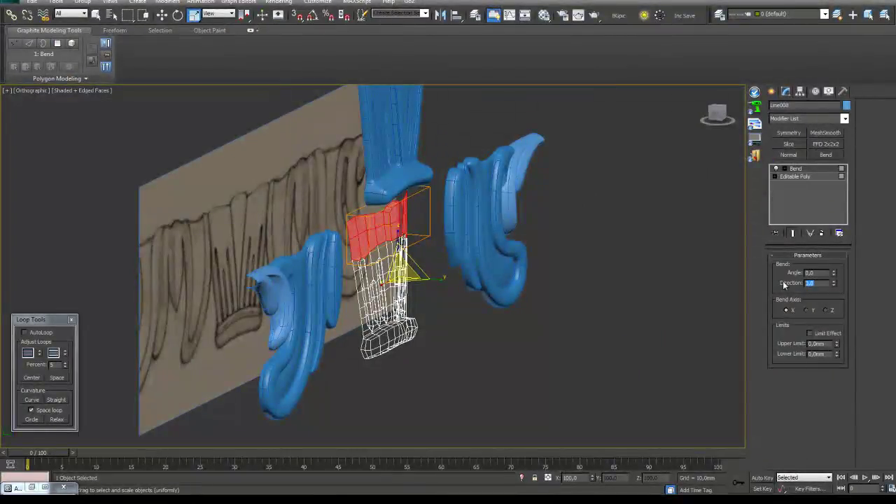
pyautogui.write('90')
pyautogui.press('Return')
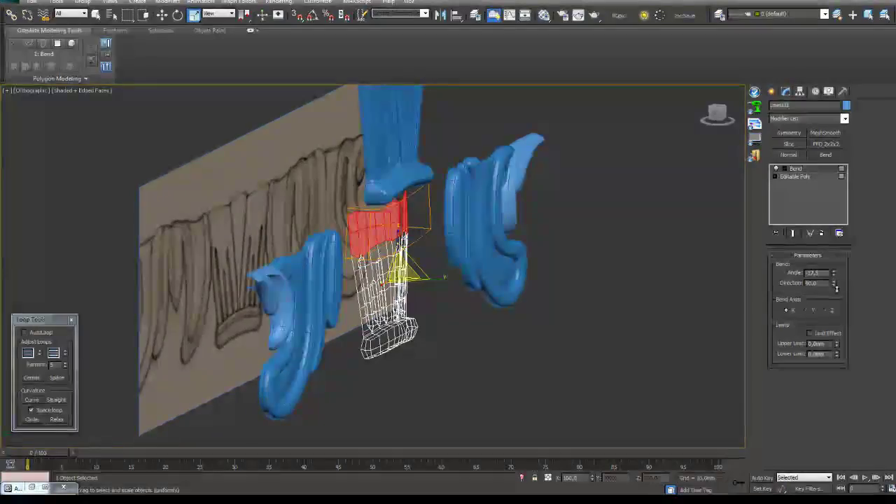
pyautogui.click(808, 310)
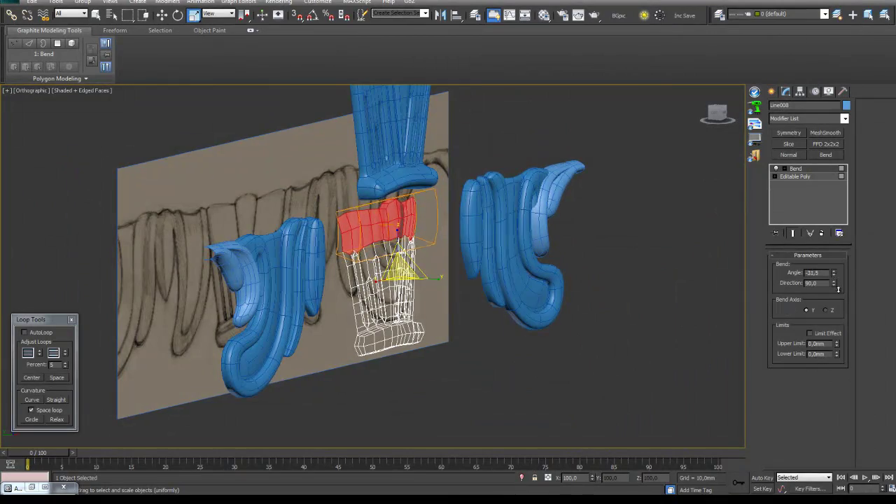
pyautogui.moveTo(846, 310); pyautogui.dragTo(845, 311)
pyautogui.keyDown('alt'); pyautogui.moveTo(462, 261); pyautogui.dragTo(385, 204, button='middle'); pyautogui.keyUp('alt')
# Collapse the Bend modifier into the Editable Poly
pyautogui.scroll(4, 512, 284)
pyautogui.press('e')
pyautogui.keyDown('alt'); pyautogui.moveTo(310, 312); pyautogui.dragTo(320, 319, button='middle'); pyautogui.keyUp('alt')
pyautogui.moveTo(318, 319); pyautogui.dragTo(320, 311)
pyautogui.rightClick(797, 169)
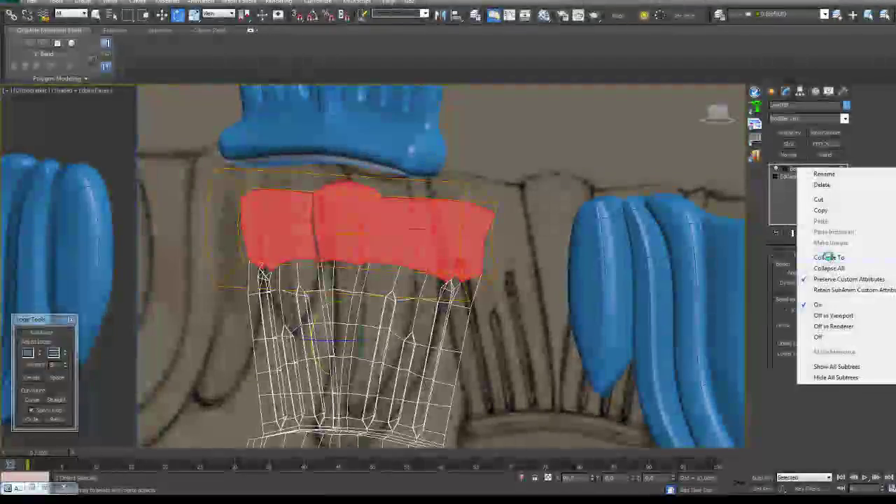
pyautogui.click(830, 257)
pyautogui.click(504, 282)
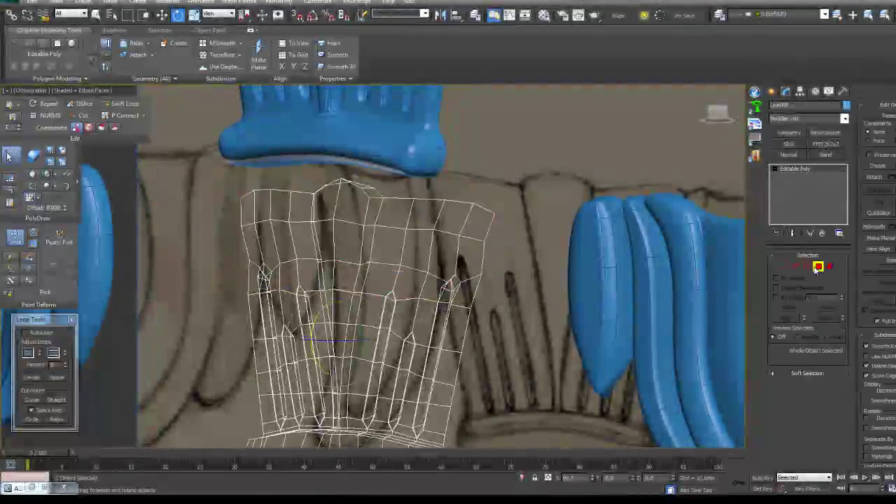
# At polygon level, rotate the selected upper polygons slightly so they follow the ornament's curve
pyautogui.click(817, 267)
pyautogui.keyDown('alt'); pyautogui.moveTo(326, 209); pyautogui.dragTo(358, 205, button='middle'); pyautogui.keyUp('alt')
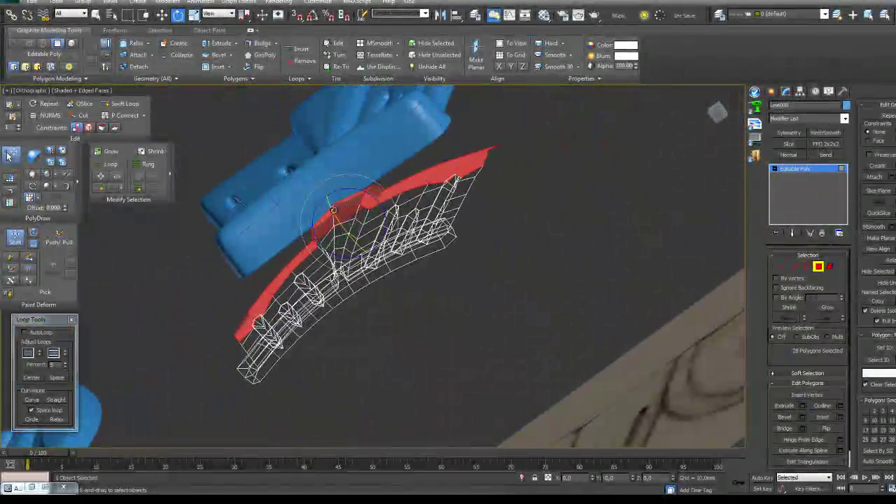
pyautogui.moveTo(333, 208); pyautogui.dragTo(332, 210)
pyautogui.keyDown('alt'); pyautogui.moveTo(393, 217); pyautogui.dragTo(420, 277, button='middle'); pyautogui.keyUp('alt')
pyautogui.scroll(4, 420, 277)
pyautogui.scroll(5, 420, 278)
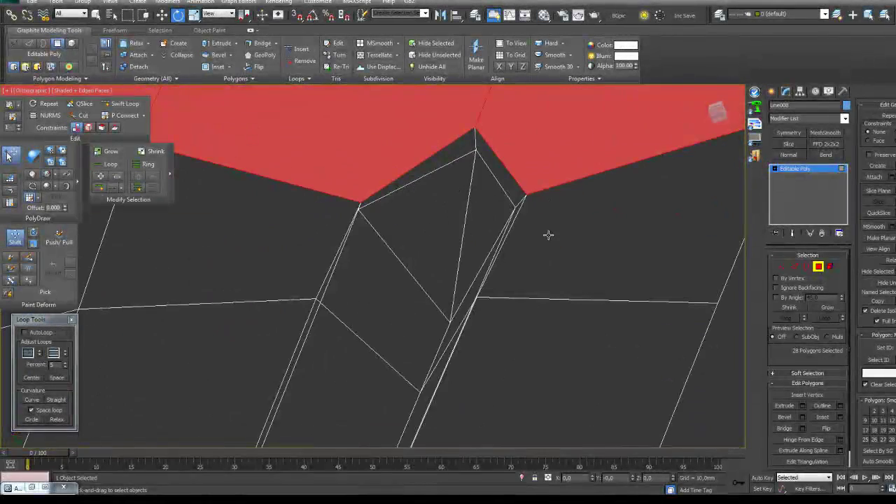
pyautogui.scroll(-9, 482, 242)
pyautogui.keyDown('alt'); pyautogui.moveTo(483, 242); pyautogui.dragTo(434, 196, button='middle'); pyautogui.keyUp('alt')
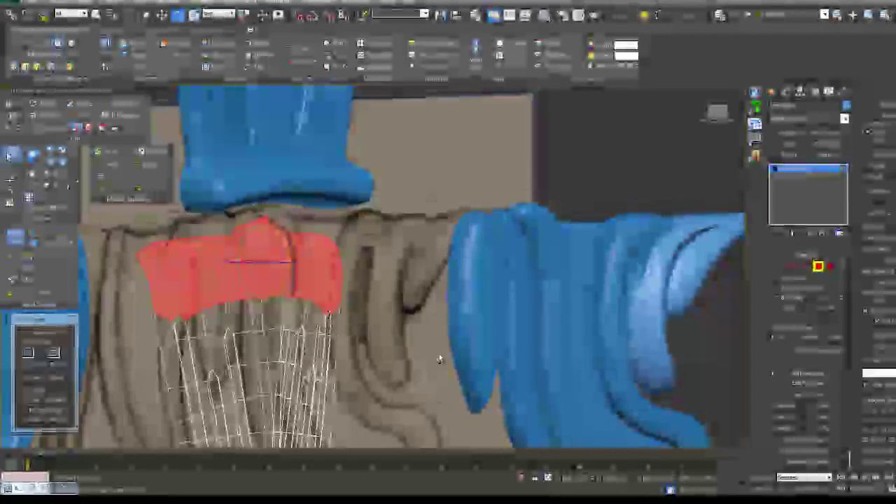
# Try to select the ornament's top boundary edges as an edge loop
pyautogui.click(795, 269)
pyautogui.moveTo(333, 267); pyautogui.dragTo(432, 286, button='middle')
pyautogui.scroll(4, 337, 261)
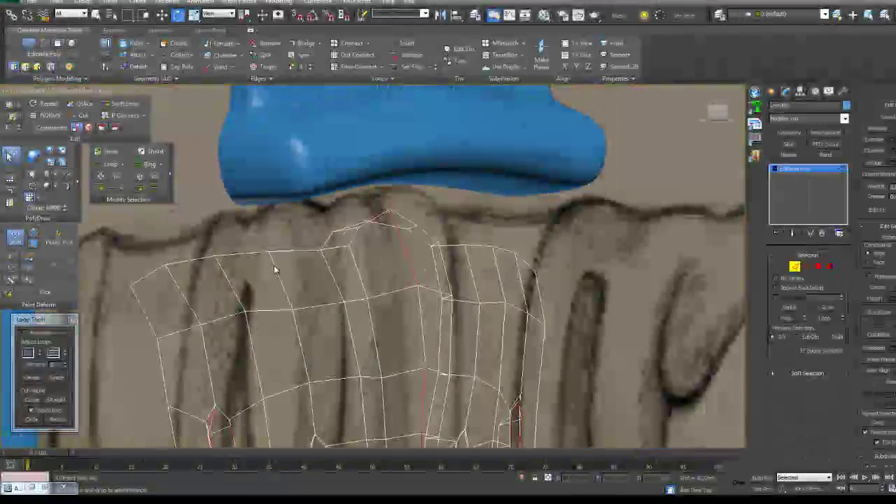
pyautogui.keyDown('alt'); pyautogui.moveTo(350, 268); pyautogui.dragTo(342, 228, button='middle'); pyautogui.keyUp('alt')
pyautogui.hotkey('alt', 'l')
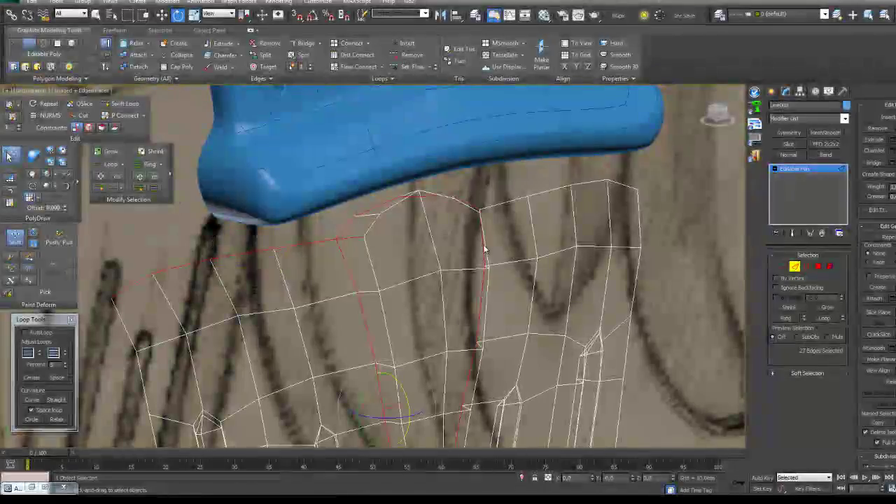
pyautogui.keyDown('alt'); pyautogui.moveTo(518, 250); pyautogui.dragTo(543, 232, button='middle'); pyautogui.keyUp('alt')
# Select the ornament's open border, convert it to an edge selection and deselect the side and lower edges so only the top ones remain
pyautogui.click(806, 267)
pyautogui.scroll(-6, 557, 248)
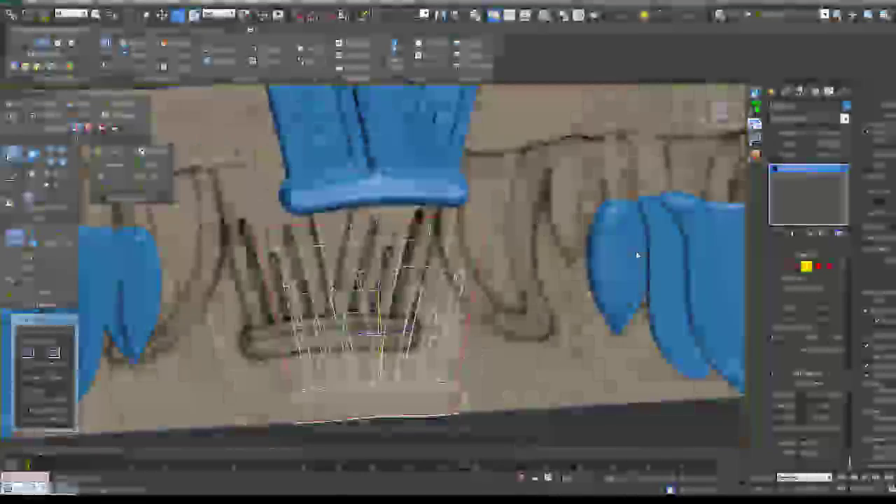
pyautogui.press('2')
pyautogui.moveTo(522, 346); pyautogui.dragTo(359, 353)
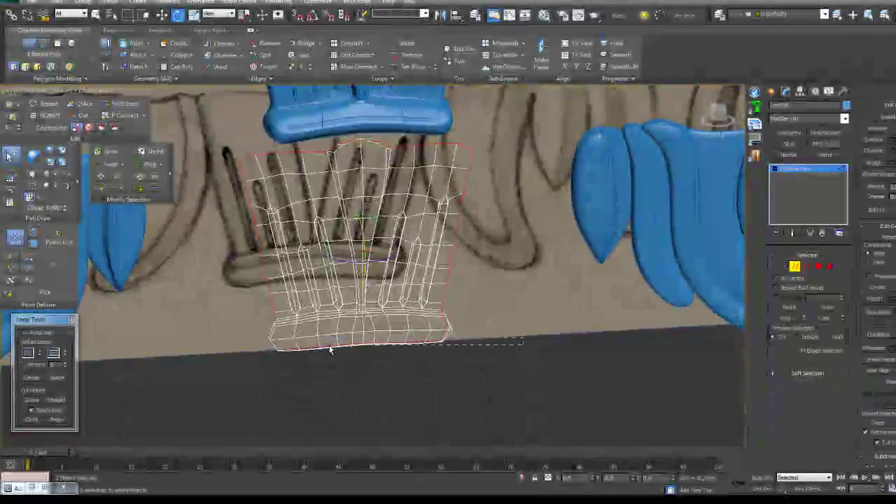
pyautogui.keyDown('alt'); pyautogui.moveTo(339, 300); pyautogui.dragTo(384, 280, button='middle'); pyautogui.keyUp('alt')
pyautogui.moveTo(553, 378); pyautogui.dragTo(501, 381)
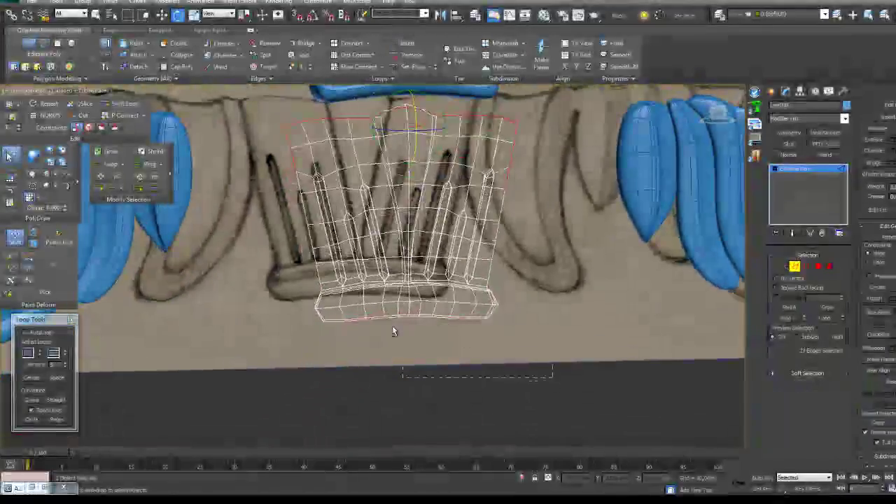
# Move the selected top boundary edges along the Y axis to shape the ornament's upper rim
pyautogui.keyDown('alt'); pyautogui.moveTo(247, 184); pyautogui.dragTo(438, 256, button='middle'); pyautogui.keyUp('alt')
pyautogui.keyDown('alt'); pyautogui.moveTo(431, 287); pyautogui.dragTo(436, 293, button='middle'); pyautogui.keyUp('alt')
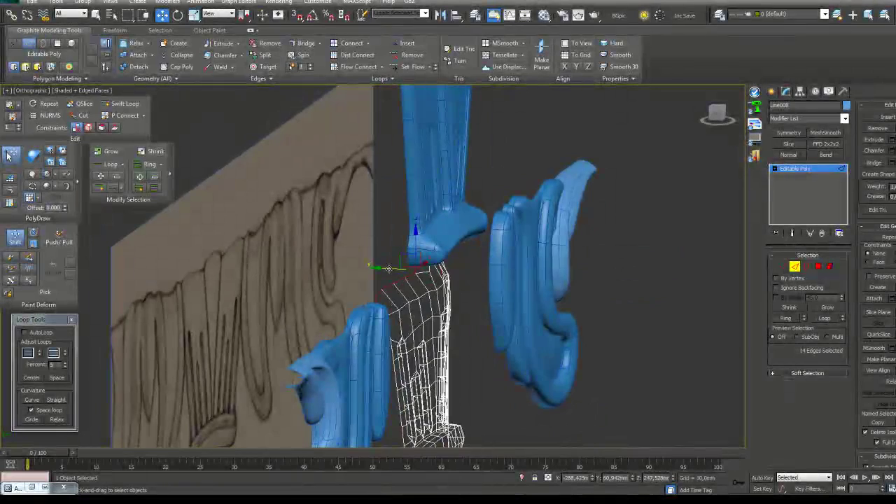
pyautogui.keyDown('alt'); pyautogui.moveTo(370, 263); pyautogui.dragTo(322, 327, button='middle'); pyautogui.keyUp('alt')
pyautogui.scroll(4, 400, 302)
pyautogui.moveTo(400, 302)
pyautogui.keyDown('alt'); pyautogui.mouseDown(button='middle')
pyautogui.moveTo(451, 267)
pyautogui.moveTo(501, 300)
pyautogui.moveTo(412, 299)
pyautogui.moveTo(458, 286)
pyautogui.moveTo(460, 306)
pyautogui.mouseUp(button='middle'); pyautogui.keyUp('alt')
pyautogui.keyDown('alt'); pyautogui.moveTo(572, 314); pyautogui.dragTo(466, 280, button='middle'); pyautogui.keyUp('alt')
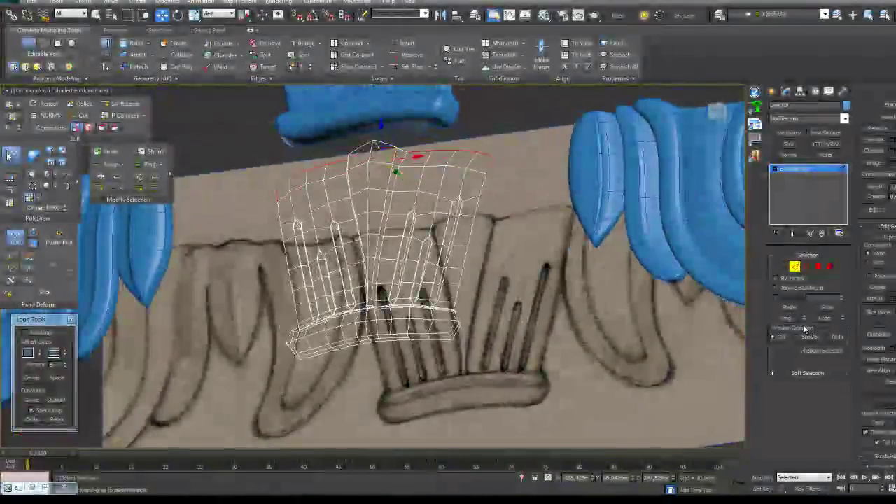
# Select the ornament's whole open border and extrude it to give the outer edge thickness
pyautogui.click(807, 266)
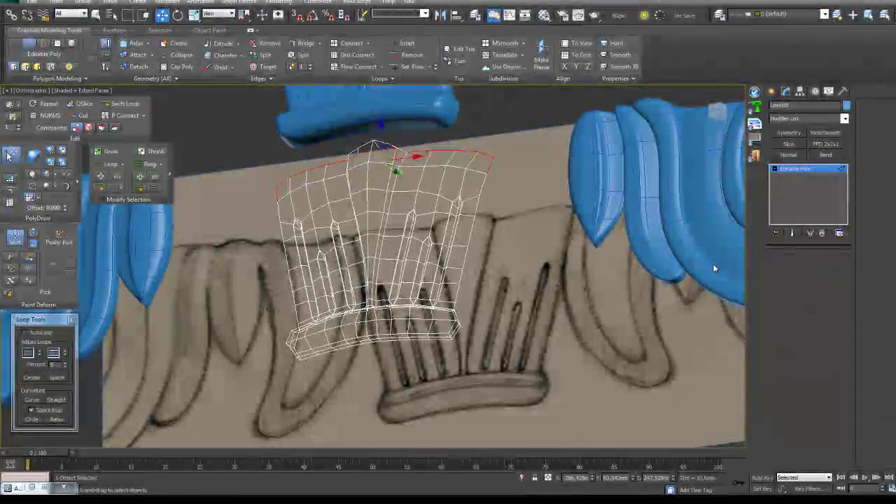
pyautogui.keyDown('alt'); pyautogui.moveTo(472, 235); pyautogui.dragTo(395, 275, button='middle'); pyautogui.keyUp('alt')
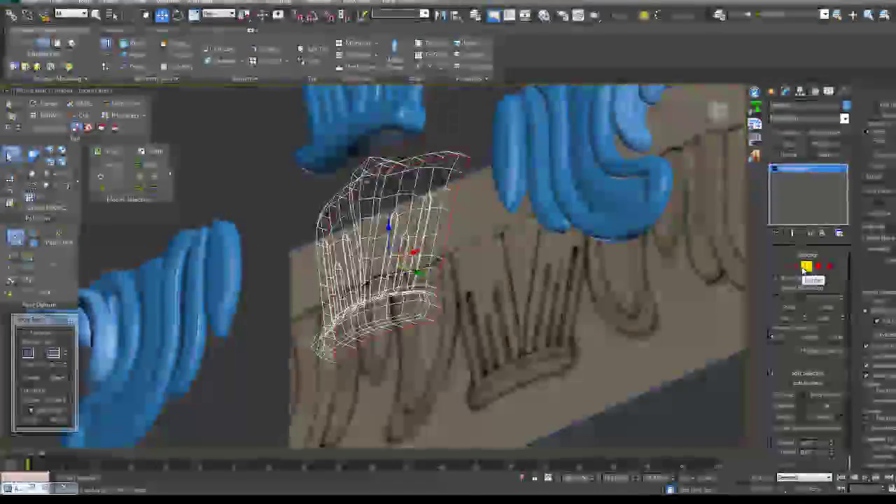
pyautogui.click(807, 267)
pyautogui.keyDown('alt'); pyautogui.moveTo(488, 243); pyautogui.dragTo(514, 280, button='middle'); pyautogui.keyUp('alt')
pyautogui.keyDown('alt'); pyautogui.moveTo(528, 315); pyautogui.dragTo(526, 378, button='middle'); pyautogui.keyUp('alt')
# Isolate the fluted ornament from the sketch and the other pieces
pyautogui.press('f')
pyautogui.press('z')
pyautogui.moveTo(451, 335); pyautogui.dragTo(476, 270, button='middle')
pyautogui.scroll(4, 411, 124)
pyautogui.keyDown('alt'); pyautogui.moveTo(425, 303); pyautogui.dragTo(419, 236, button='middle'); pyautogui.keyUp('alt')
pyautogui.scroll(-5, 420, 235)
pyautogui.hotkey('alt', 'q')
pyautogui.scroll(2, 446, 279)
# Use P Connect to cut new supporting edges along the upper rim around the raised middle section
pyautogui.moveTo(446, 177); pyautogui.dragTo(444, 304, button='middle')
pyautogui.scroll(4, 435, 266)
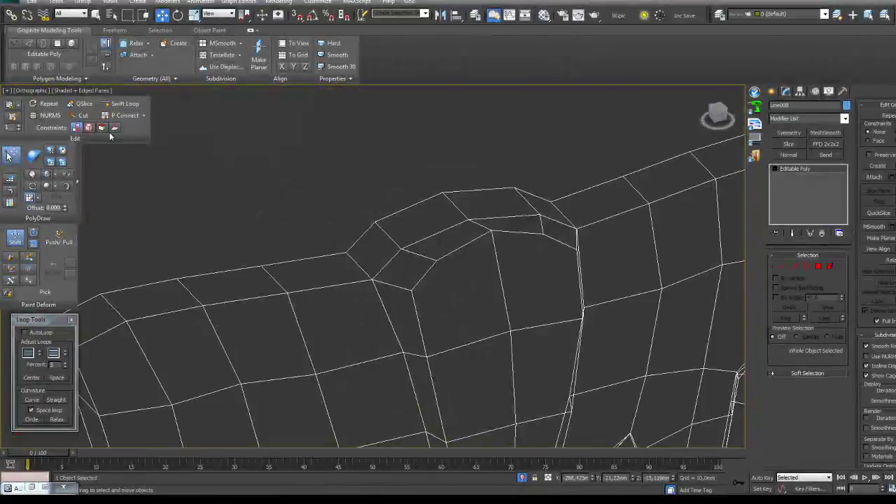
pyautogui.click(126, 116)
pyautogui.scroll(3, 413, 259)
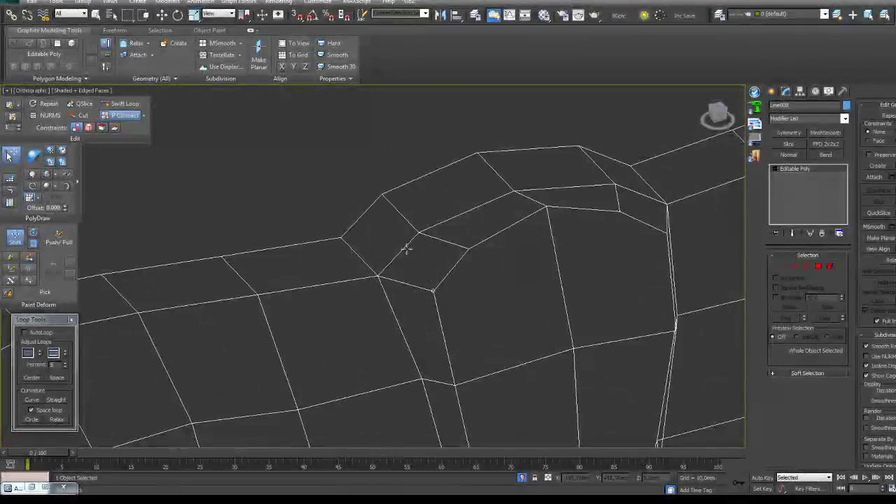
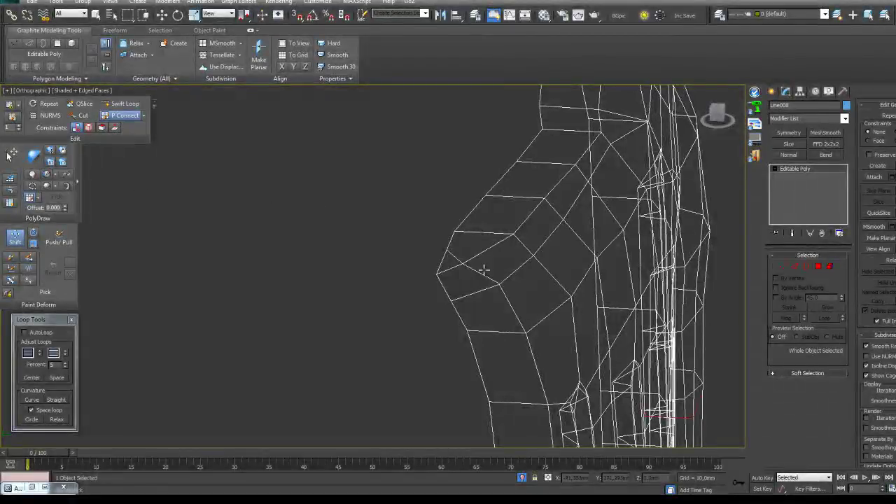
pyautogui.moveTo(473, 265); pyautogui.dragTo(379, 255, button='middle')
pyautogui.scroll(-3, 379, 255)
pyautogui.rightClick(390, 260)
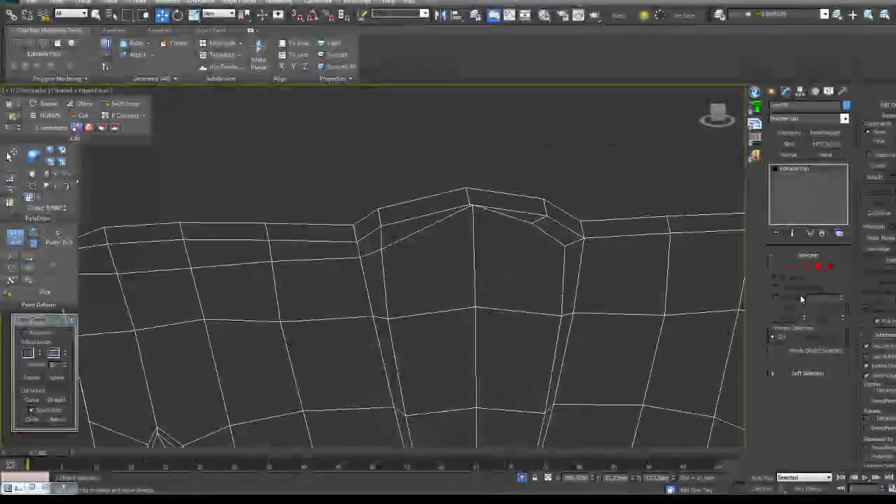
# Clean up the edge flow around the raised middle of the upper rim with vertex editing and Swift Loop
pyautogui.click(785, 266)
pyautogui.keyDown('alt'); pyautogui.moveTo(619, 250); pyautogui.dragTo(630, 263, button='middle'); pyautogui.keyUp('alt')
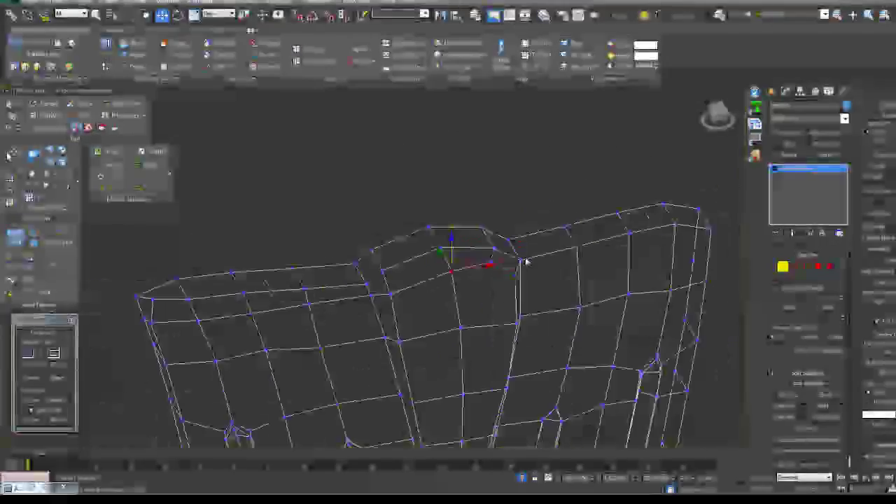
pyautogui.keyDown('alt'); pyautogui.moveTo(511, 246); pyautogui.dragTo(389, 214, button='middle'); pyautogui.keyUp('alt')
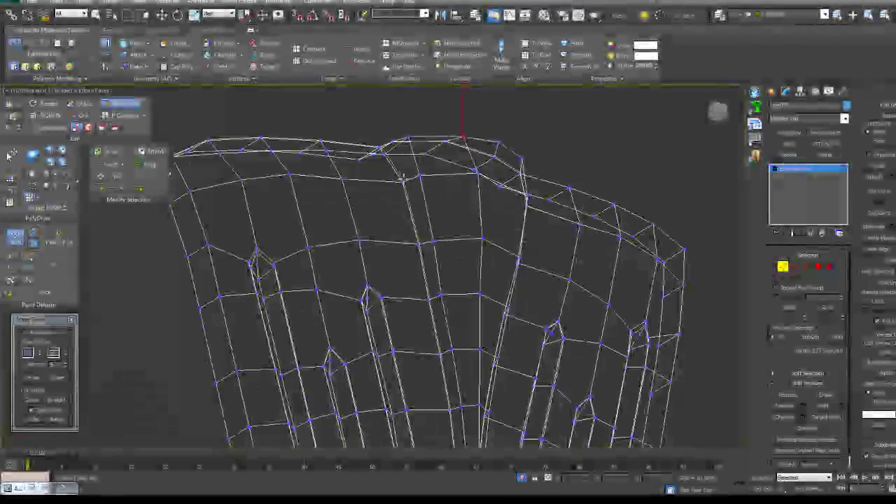
pyautogui.keyDown('alt'); pyautogui.moveTo(403, 181); pyautogui.dragTo(386, 163, button='middle'); pyautogui.keyUp('alt')
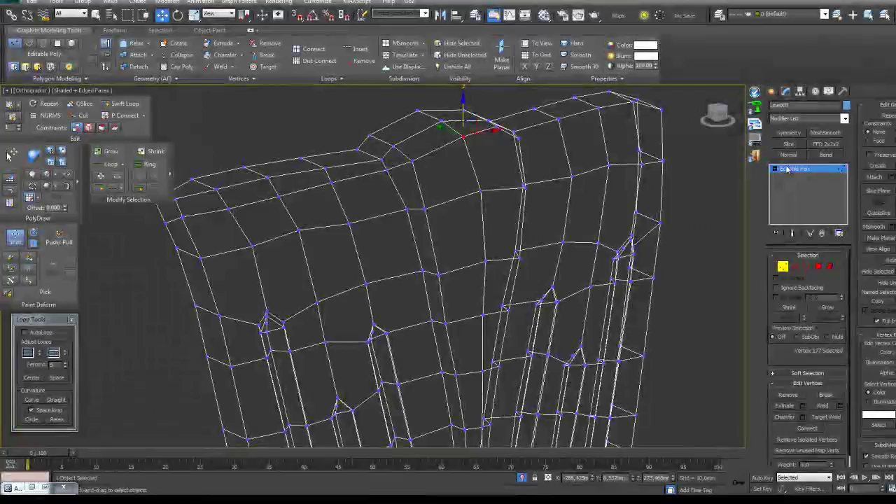
# Mirror the corrected half with a Symmetry modifier on the X axis with Flip enabled, and collapse it into the Editable Poly
pyautogui.click(787, 170)
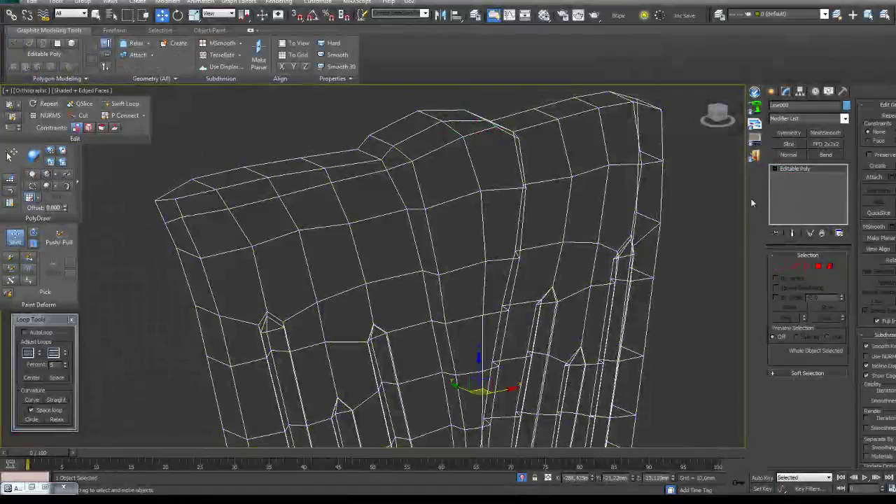
pyautogui.press('f')
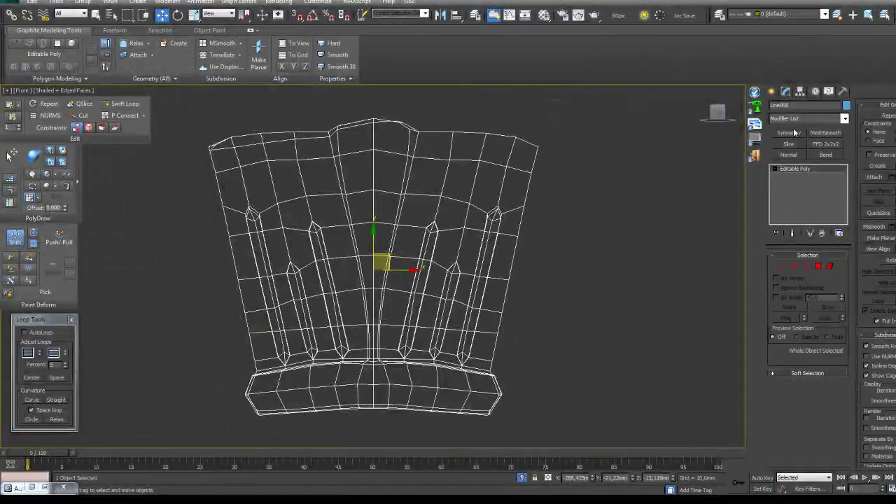
pyautogui.click(798, 133)
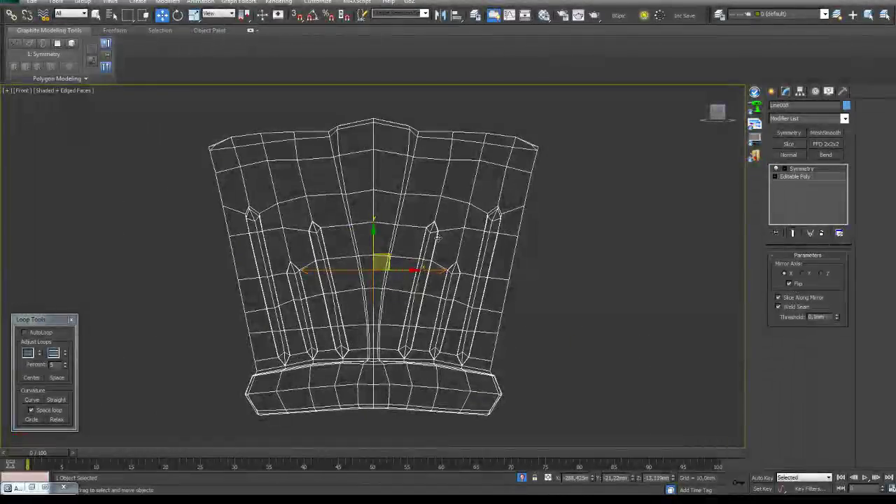
pyautogui.rightClick(799, 168)
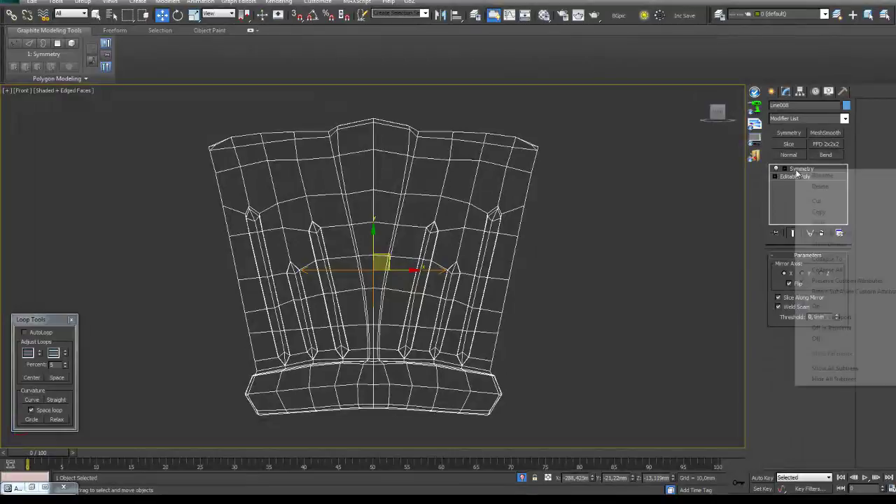
pyautogui.click(821, 258)
pyautogui.click(524, 288)
# Add a supporting edge loop with Swift Loop close to the creases along the sides of the raised middle section
pyautogui.keyDown('alt'); pyautogui.moveTo(464, 287); pyautogui.dragTo(446, 384, button='middle'); pyautogui.keyUp('alt')
pyautogui.scroll(5, 499, 342)
pyautogui.scroll(-5, 446, 384)
pyautogui.keyDown('alt'); pyautogui.moveTo(476, 327); pyautogui.dragTo(497, 315, button='middle'); pyautogui.keyUp('alt')
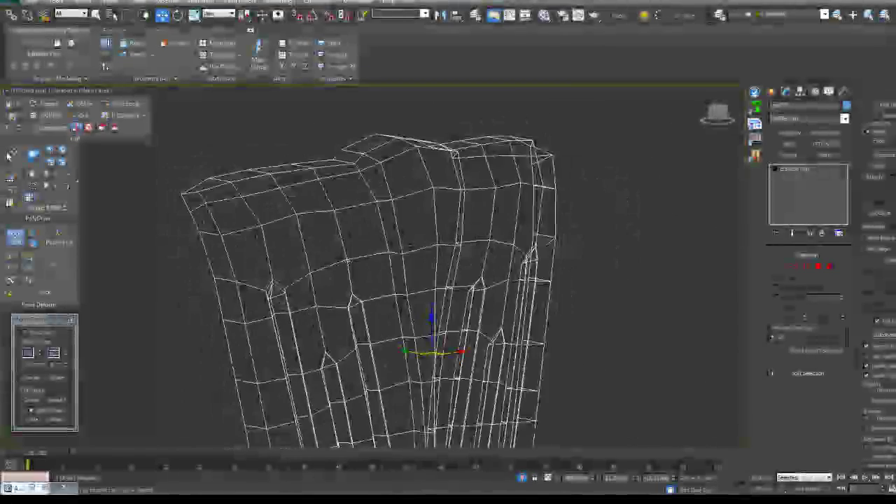
pyautogui.click(122, 116)
pyautogui.moveTo(340, 192); pyautogui.dragTo(343, 268, button='middle')
pyautogui.scroll(4, 379, 255)
pyautogui.click(123, 103)
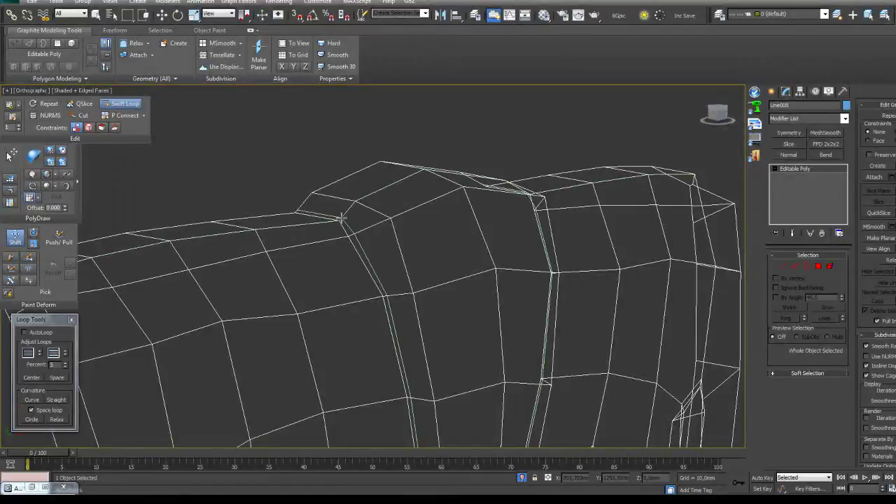
pyautogui.click(435, 262)
pyautogui.click(349, 202)
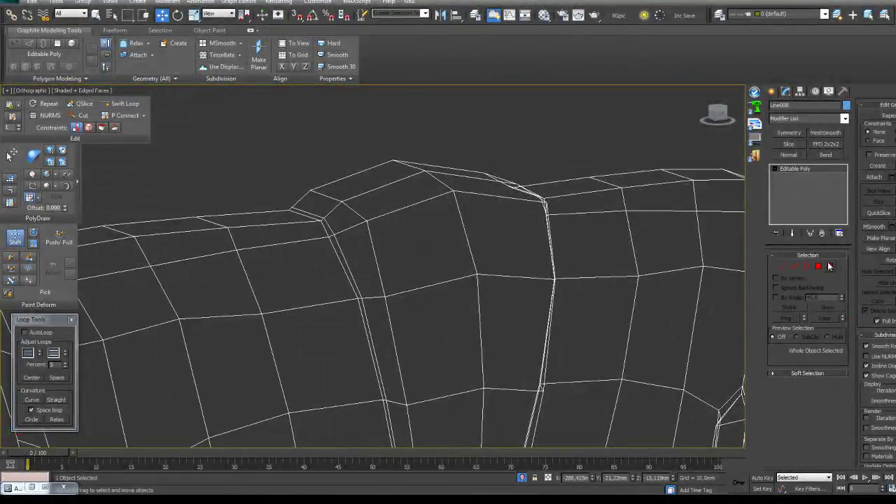
# Select the vertical edge loop just inside the raised middle's left side and shift it slightly outward toward the crease
pyautogui.click(794, 267)
pyautogui.doubleClick(355, 210)
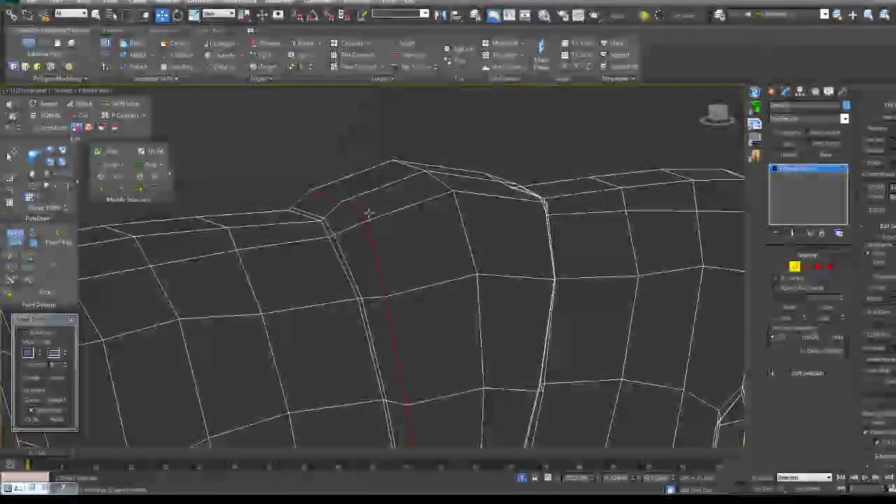
pyautogui.press('f')
pyautogui.scroll(5, 196, 182)
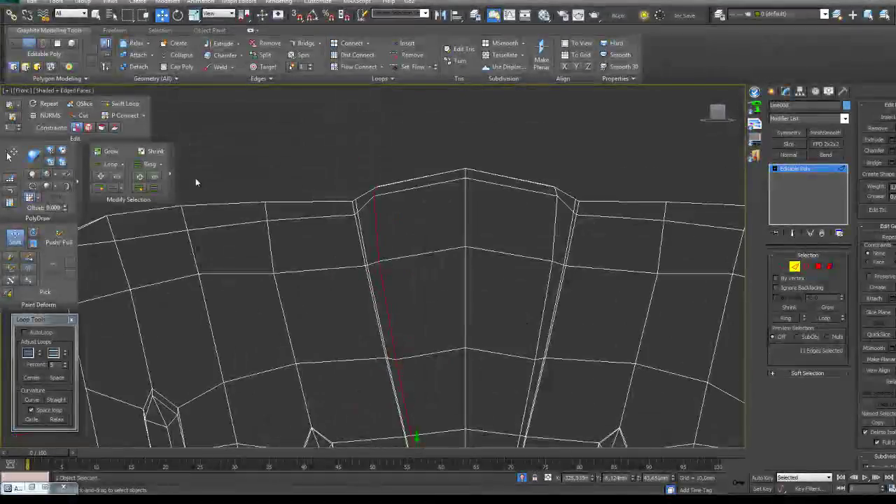
pyautogui.keyDown('alt'); pyautogui.moveTo(389, 179); pyautogui.dragTo(385, 181, button='middle'); pyautogui.keyUp('alt')
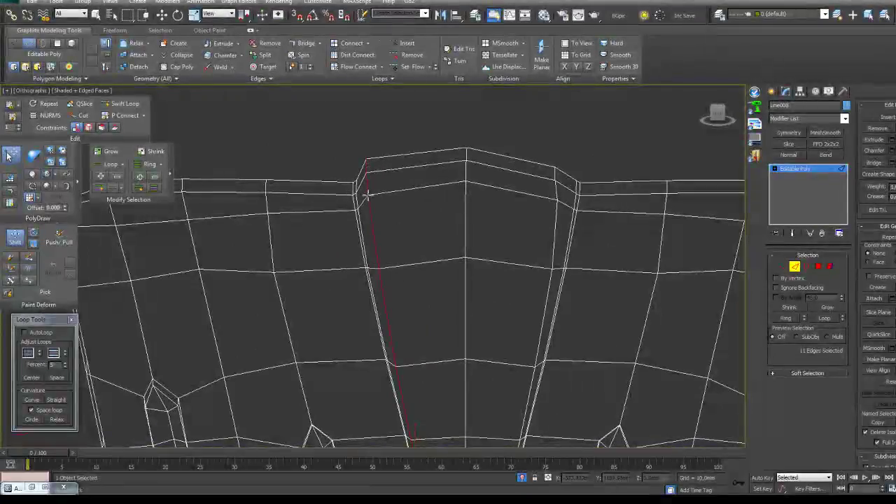
pyautogui.keyDown('alt'); pyautogui.moveTo(422, 224); pyautogui.dragTo(458, 184, button='middle'); pyautogui.keyUp('alt')
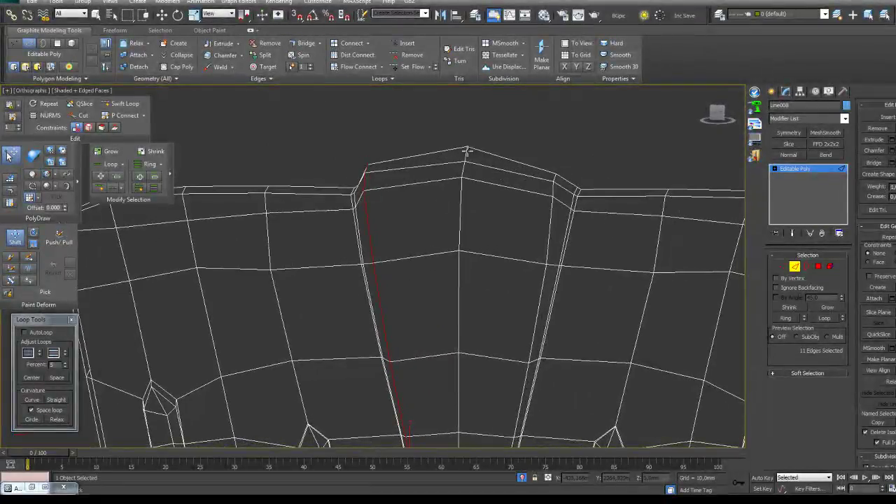
# Shift the vertical edge loop inside the raised middle's left side closer to the crease along its length down to the base
pyautogui.scroll(-4, 455, 203)
pyautogui.moveTo(450, 228); pyautogui.dragTo(441, 246, button='middle')
pyautogui.scroll(5, 453, 171)
pyautogui.moveTo(441, 280); pyautogui.dragTo(382, 274, button='middle')
pyautogui.scroll(2, 454, 171)
pyautogui.scroll(3, 353, 304)
pyautogui.moveTo(352, 304); pyautogui.dragTo(350, 228, button='middle')
pyautogui.scroll(-8, 375, 231)
pyautogui.scroll(4, 368, 262)
pyautogui.scroll(-4, 374, 286)
pyautogui.press('w')
pyautogui.moveTo(380, 184); pyautogui.dragTo(375, 263, button='middle')
pyautogui.click(794, 267)
# Mirror the corrected left half with a Symmetry modifier on the X axis with Flip enabled
pyautogui.scroll(10, 400, 292)
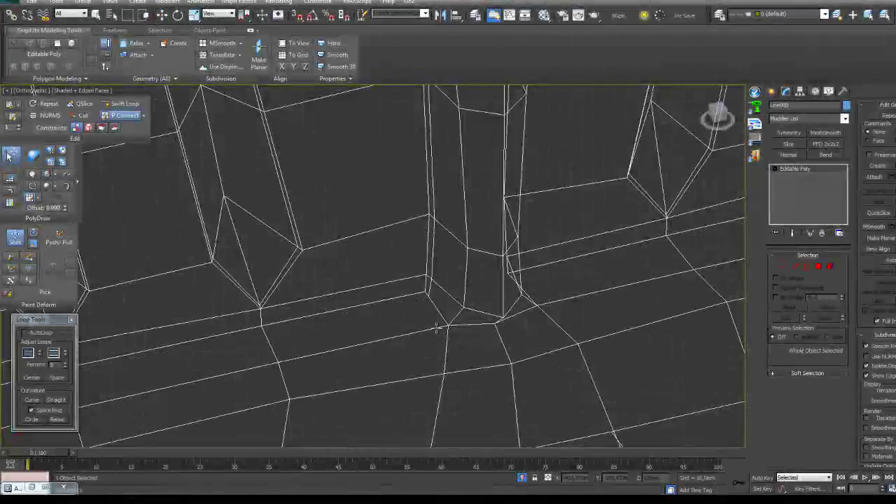
pyautogui.scroll(5, 479, 302)
pyautogui.rightClick(385, 282)
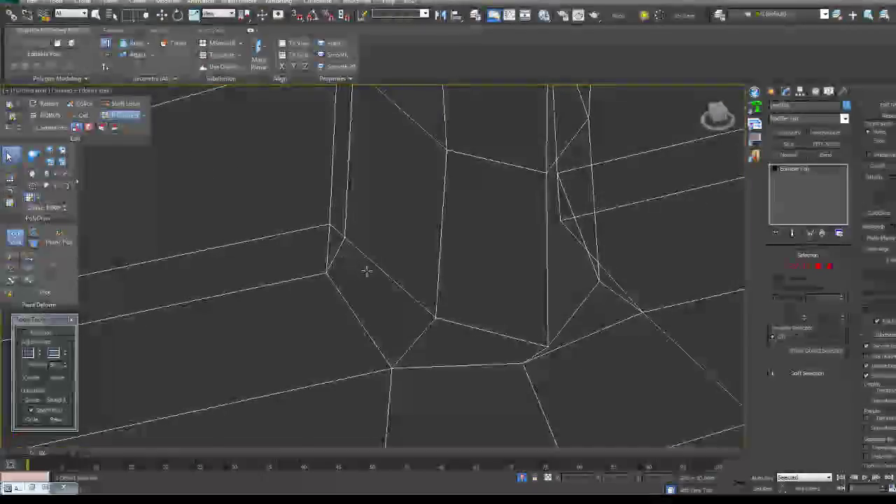
pyautogui.scroll(-5, 366, 266)
pyautogui.keyDown('alt'); pyautogui.moveTo(454, 273); pyautogui.dragTo(470, 274, button='middle'); pyautogui.keyUp('alt')
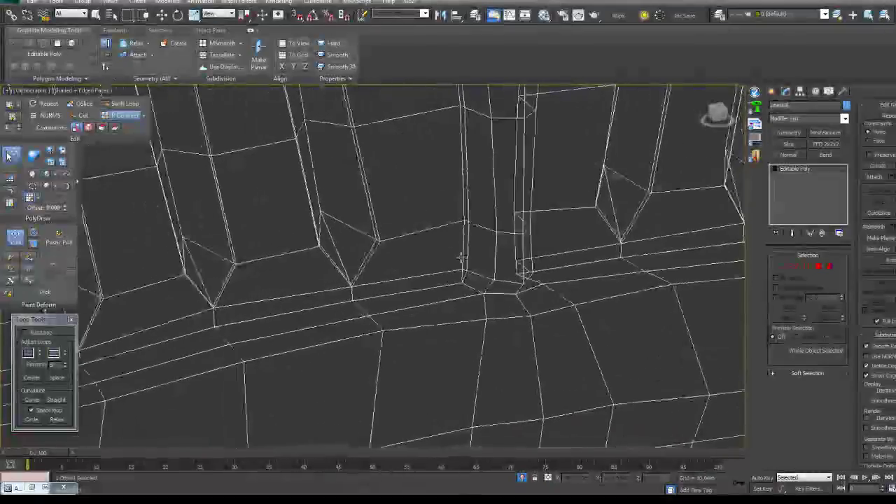
pyautogui.scroll(-5, 470, 274)
pyautogui.press('f')
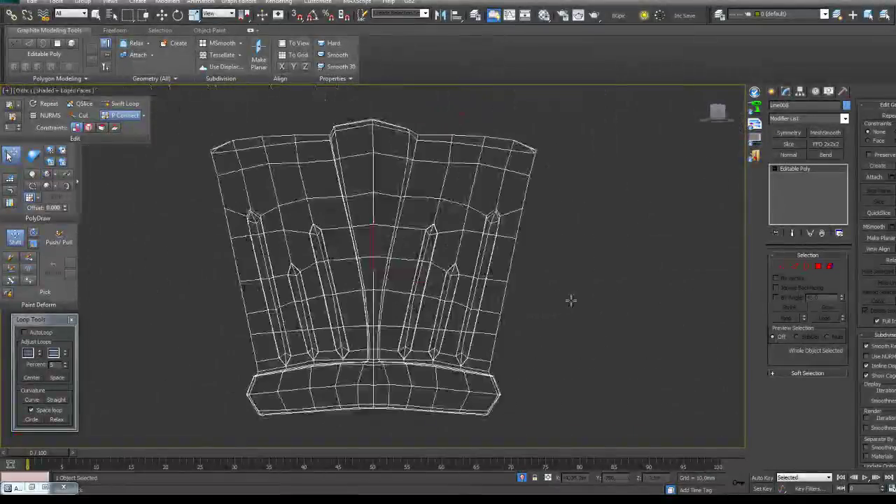
pyautogui.click(790, 132)
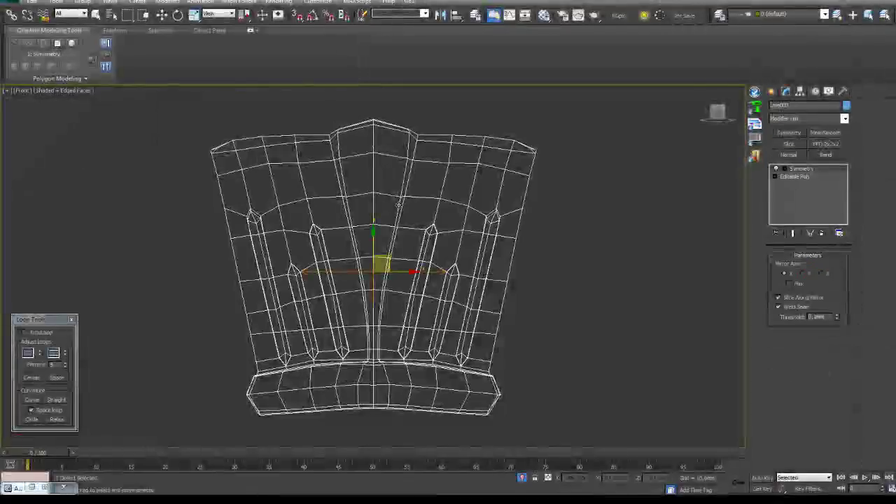
pyautogui.click(790, 284)
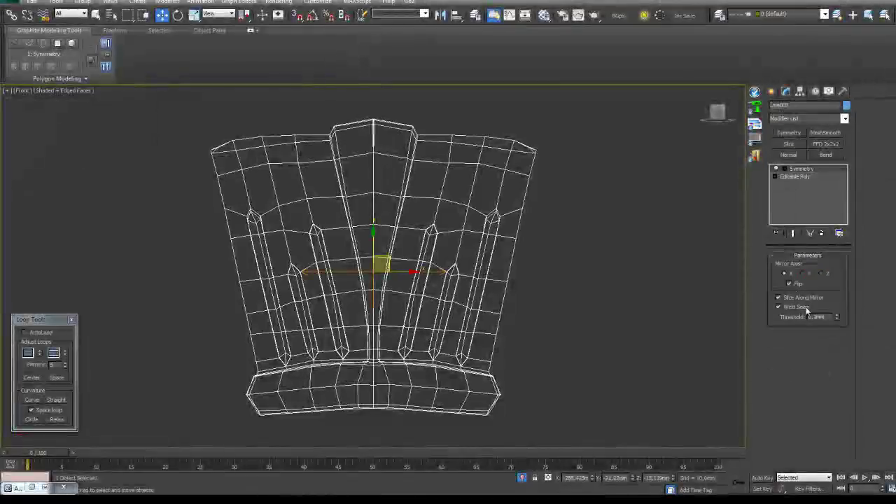
# Adjust the upper mesh of the raised middle with the Shift brush in the Editable Poly beneath the Symmetry modifier
pyautogui.scroll(5, 421, 168)
pyautogui.moveTo(422, 172); pyautogui.dragTo(500, 296, button='middle')
pyautogui.click(793, 175)
pyautogui.click(796, 176)
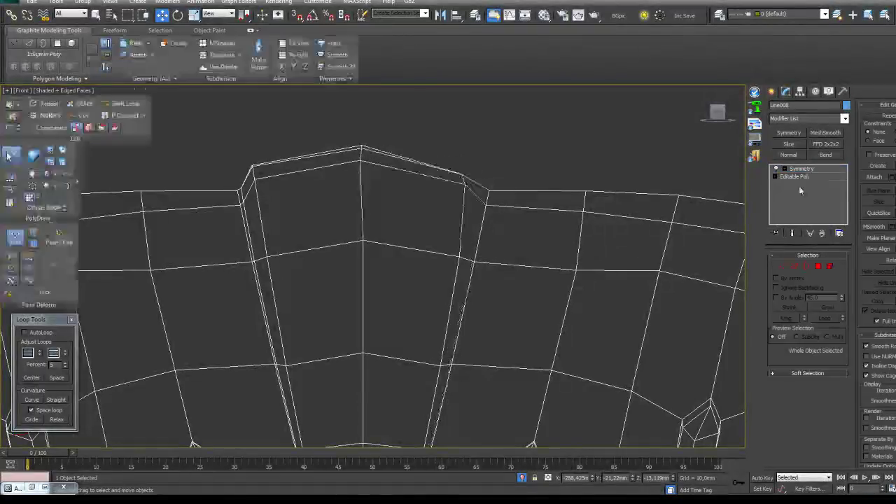
pyautogui.click(16, 240)
pyautogui.moveTo(333, 236); pyautogui.dragTo(354, 304, button='middle')
pyautogui.scroll(2, 357, 306)
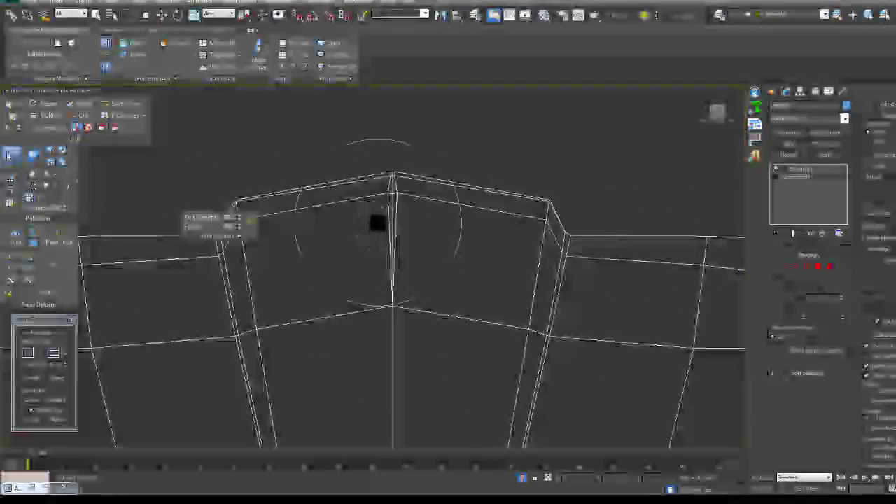
pyautogui.click(202, 236)
pyautogui.moveTo(445, 240); pyautogui.dragTo(420, 290, button='middle')
pyautogui.scroll(2, 413, 227)
pyautogui.scroll(-4, 419, 214)
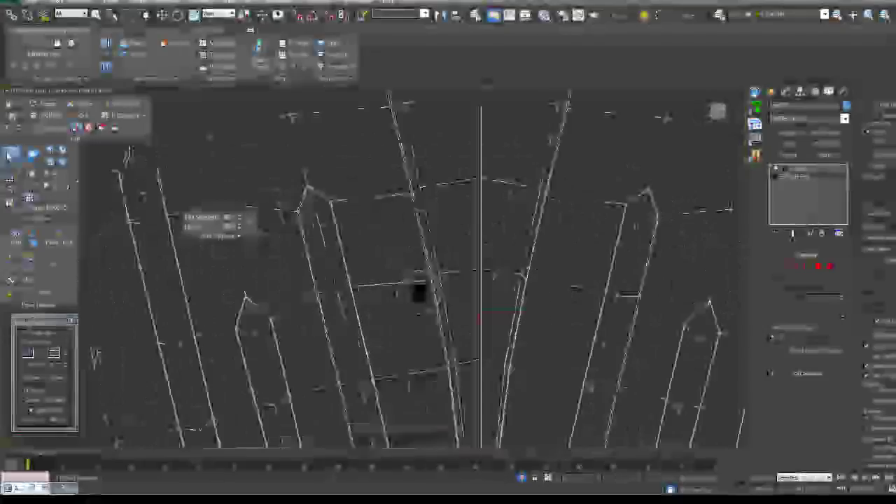
# Even out the closely spaced edge loops along the lower left side of the raised middle with the Shift brush
pyautogui.scroll(5, 426, 287)
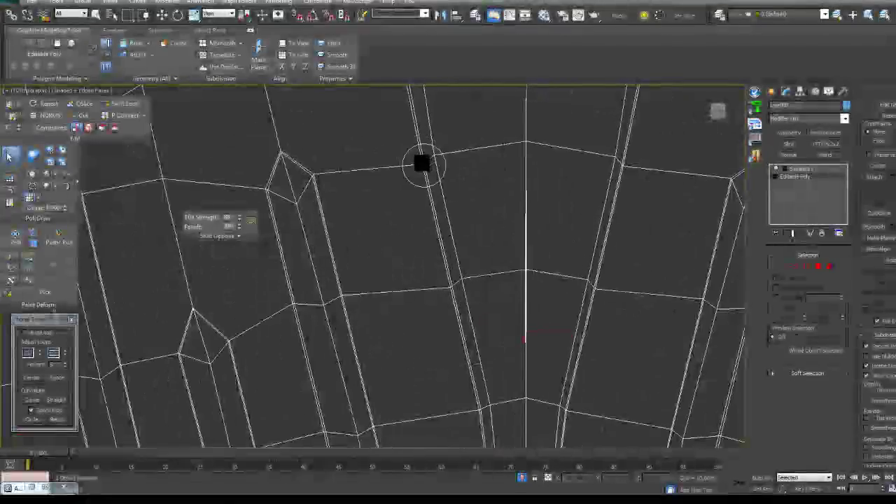
pyautogui.press('z')
pyautogui.scroll(4, 444, 368)
pyautogui.moveTo(441, 400); pyautogui.dragTo(479, 342, button='middle')
pyautogui.scroll(10, 479, 343)
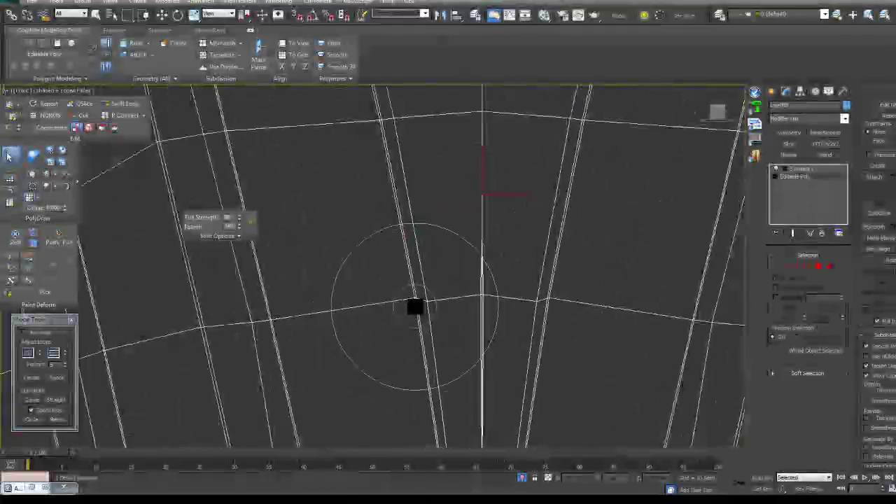
pyautogui.scroll(-2, 414, 287)
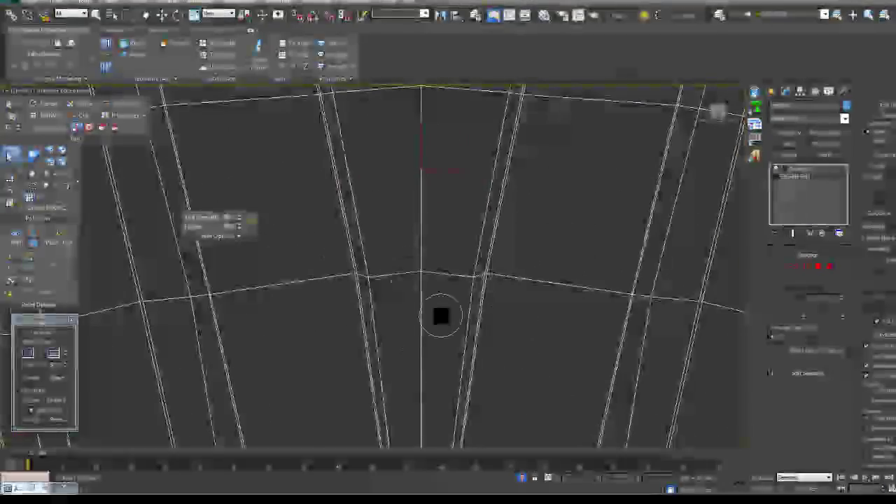
pyautogui.scroll(-4, 427, 308)
pyautogui.scroll(-7, 432, 324)
pyautogui.press('w')
pyautogui.moveTo(511, 266); pyautogui.dragTo(527, 279, button='middle')
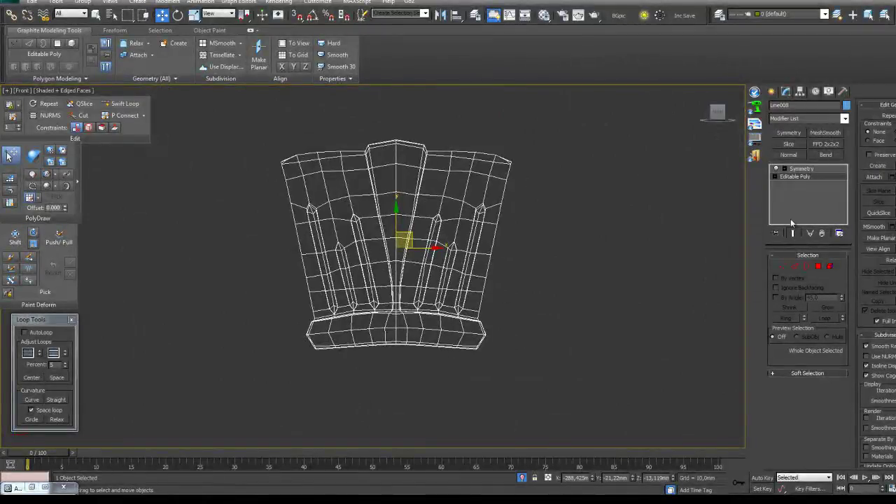
# Collapse the Symmetry modifier into the Editable Poly
pyautogui.rightClick(795, 173)
pyautogui.click(822, 258)
pyautogui.click(511, 280)
# Select the ornament's open outer border, convert it to a vertex selection and activate the Shift brush in the front view
pyautogui.keyDown('alt'); pyautogui.moveTo(429, 271); pyautogui.dragTo(425, 280, button='middle'); pyautogui.keyUp('alt')
pyautogui.click(807, 267)
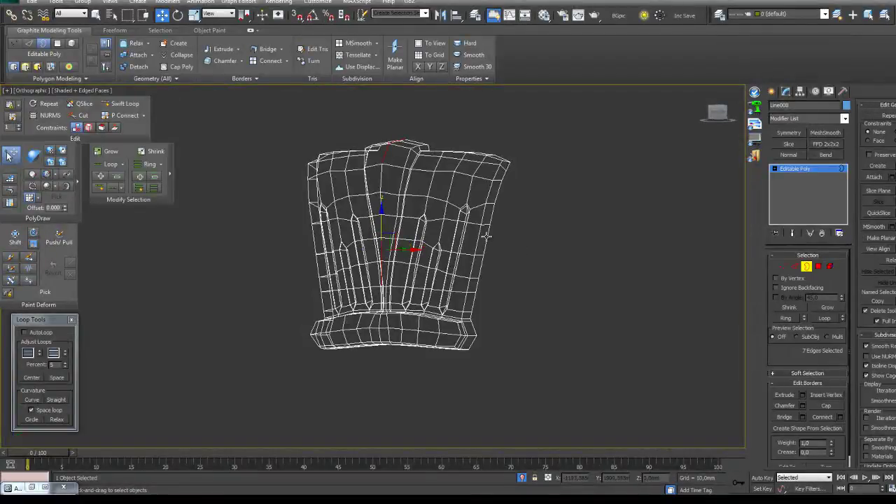
pyautogui.press('f')
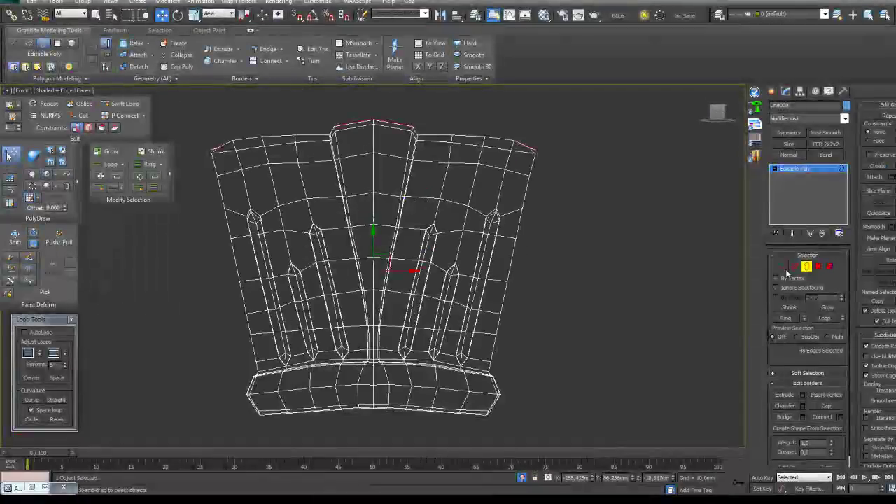
pyautogui.press('1')
pyautogui.click(17, 237)
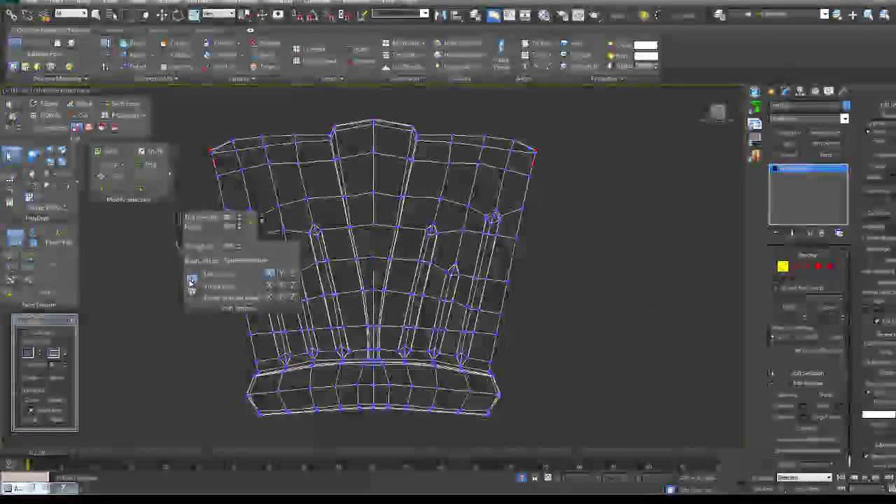
pyautogui.moveTo(181, 229); pyautogui.dragTo(91, 232)
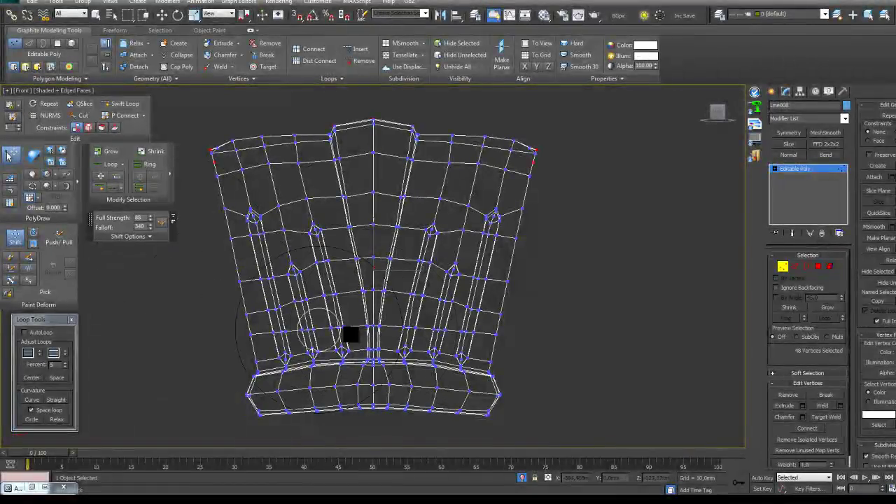
# Push the selected border vertices outward along the base's lower edge, the right side and the upper rim with the Shift brush
pyautogui.scroll(-4, 308, 224)
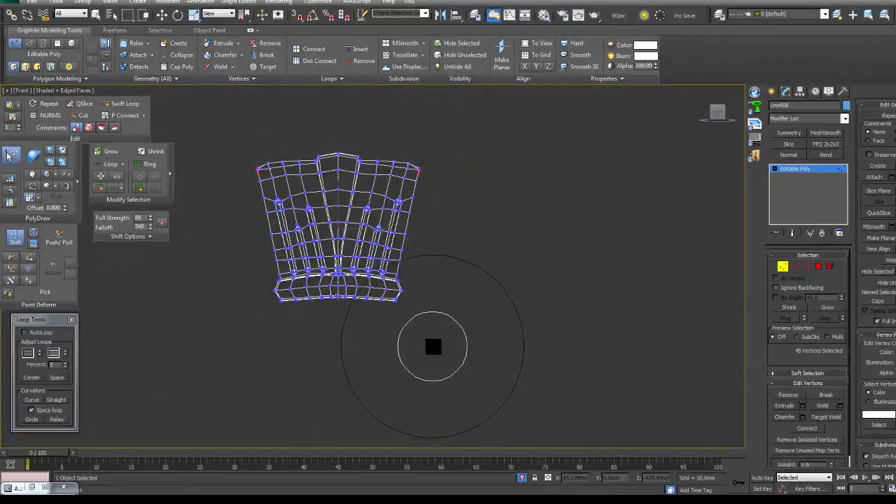
pyautogui.scroll(3, 433, 346)
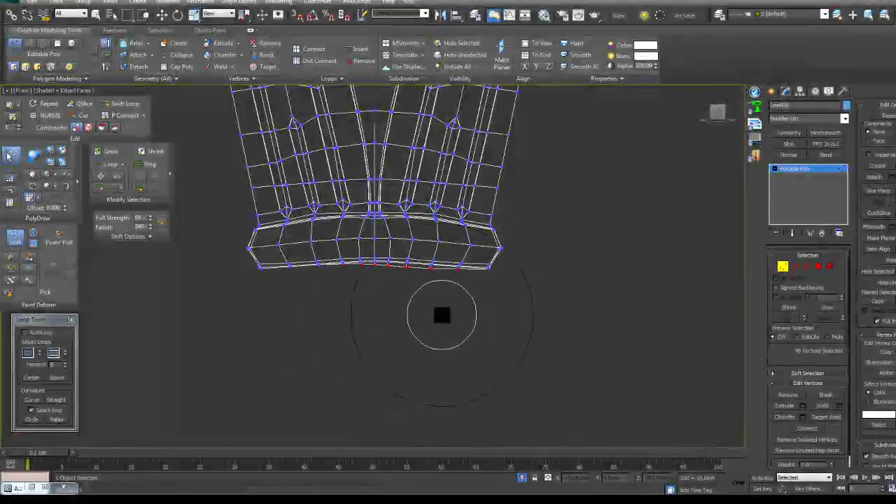
pyautogui.moveTo(550, 205)
pyautogui.mouseDown(button='middle')
pyautogui.moveTo(508, 310)
pyautogui.moveTo(514, 291)
pyautogui.mouseUp(button='middle')
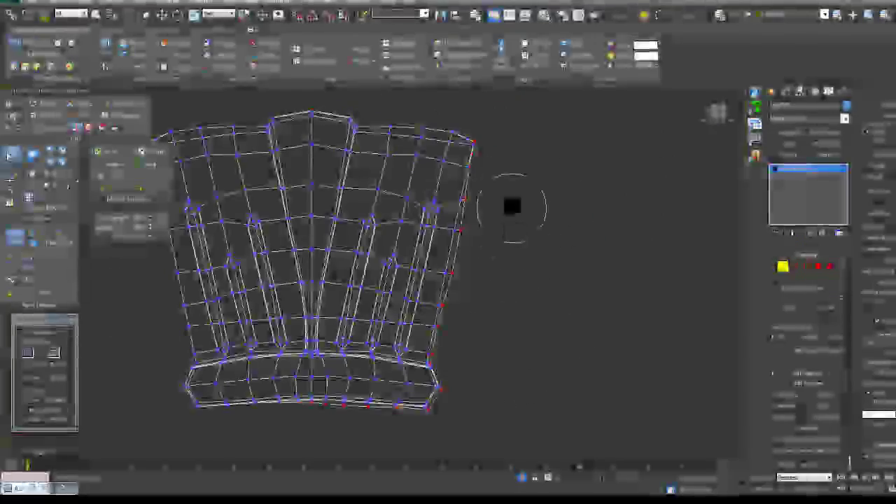
pyautogui.moveTo(516, 176); pyautogui.dragTo(528, 270, button='middle')
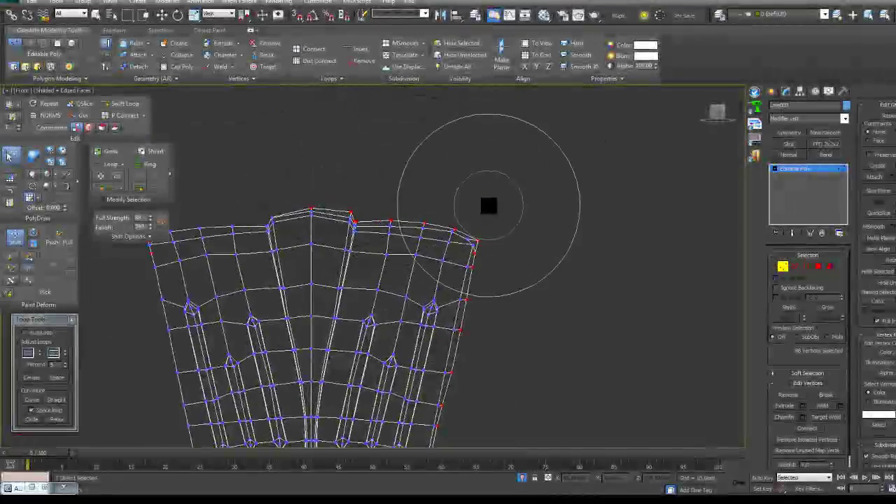
pyautogui.moveTo(547, 278); pyautogui.dragTo(396, 352, button='middle')
# Refine the outward offset of the border vertices around the ornament's upper right corner with the Shift brush
pyautogui.scroll(6, 398, 354)
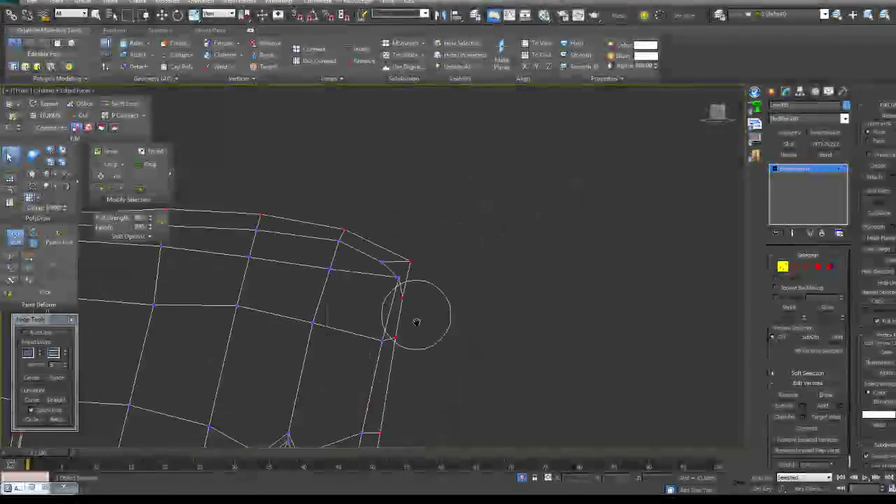
pyautogui.moveTo(482, 293); pyautogui.dragTo(511, 224)
pyautogui.moveTo(517, 179); pyautogui.dragTo(514, 173)
pyautogui.moveTo(514, 172)
pyautogui.mouseDown(button='middle')
pyautogui.moveTo(512, 236)
pyautogui.moveTo(489, 302)
pyautogui.mouseUp(button='middle')
pyautogui.scroll(2, 489, 302)
pyautogui.scroll(-5, 481, 330)
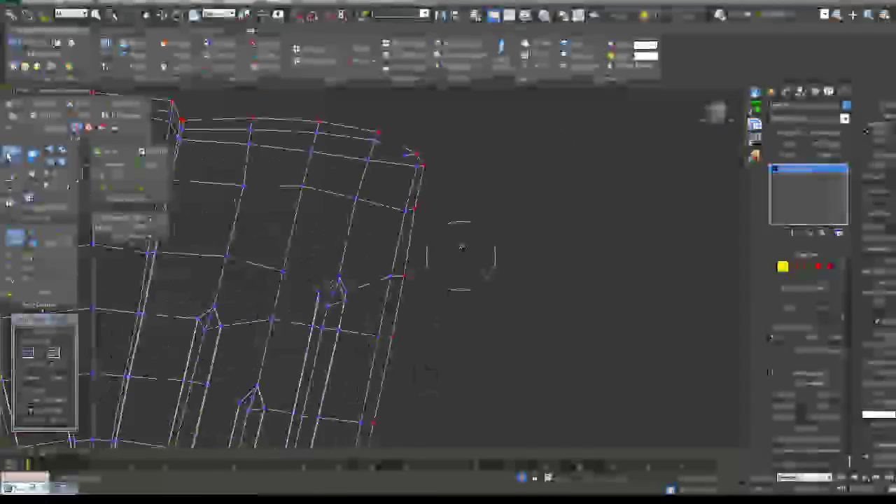
# Even out the border vertices' offset down the ornament's right side and around the base's right corner with the Shift brush
pyautogui.scroll(5, 500, 238)
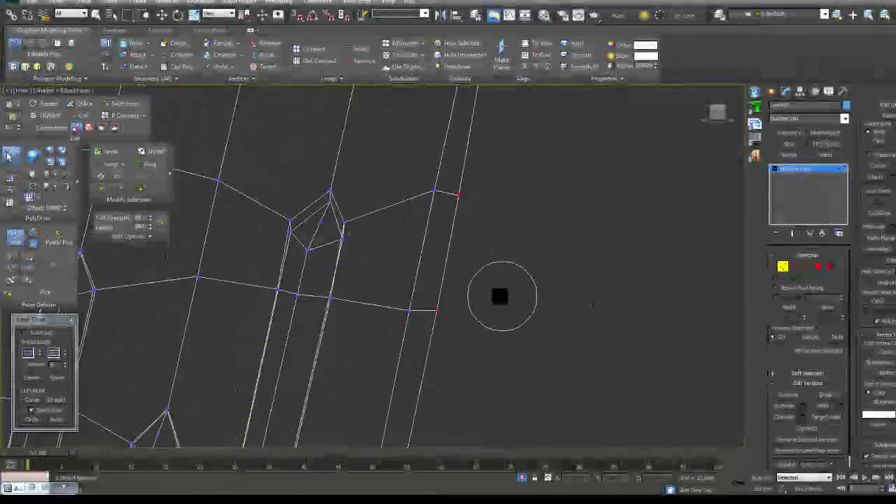
pyautogui.scroll(-4, 488, 386)
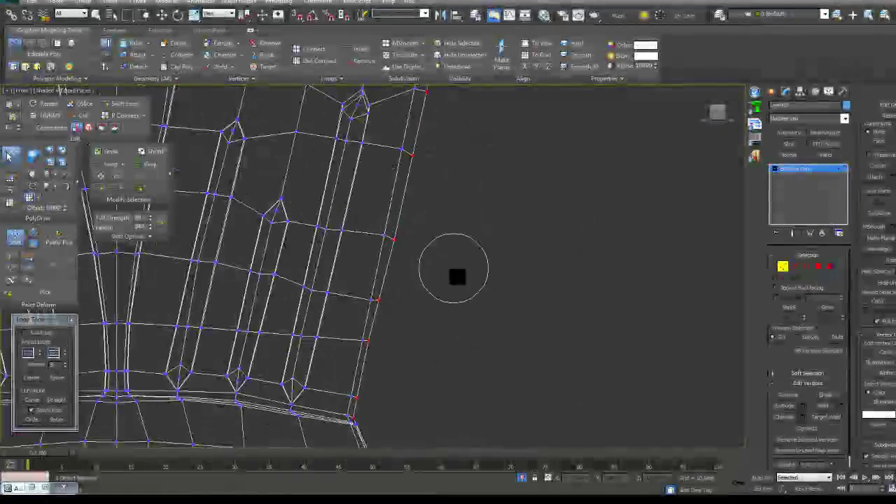
pyautogui.scroll(6, 445, 241)
pyautogui.scroll(-5, 482, 244)
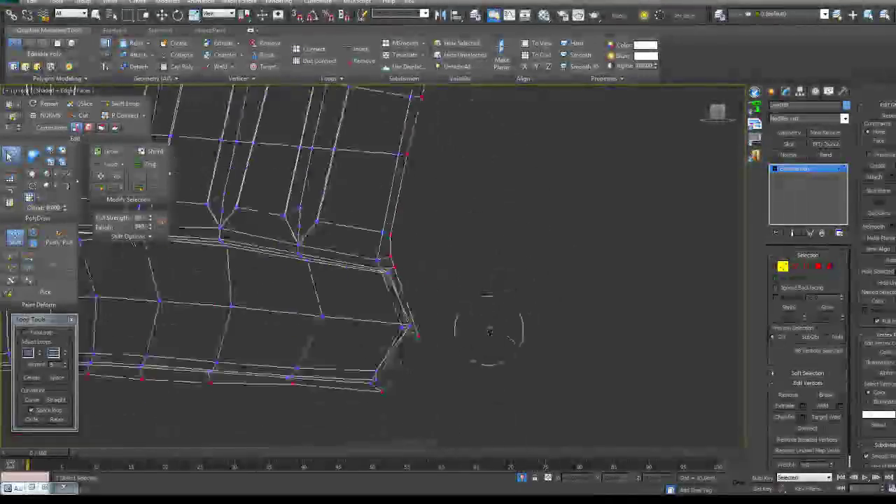
pyautogui.moveTo(490, 366); pyautogui.dragTo(449, 259, button='middle')
pyautogui.moveTo(458, 253); pyautogui.dragTo(453, 255)
pyautogui.rightClick(492, 236)
# Reposition individual vertices around the base's right corner to straighten its corner edges, and leave vertex editing
pyautogui.moveTo(492, 237); pyautogui.dragTo(508, 252, button='middle')
pyautogui.keyDown('alt'); pyautogui.moveTo(449, 284); pyautogui.dragTo(399, 255, button='middle'); pyautogui.keyUp('alt')
pyautogui.scroll(3, 321, 234)
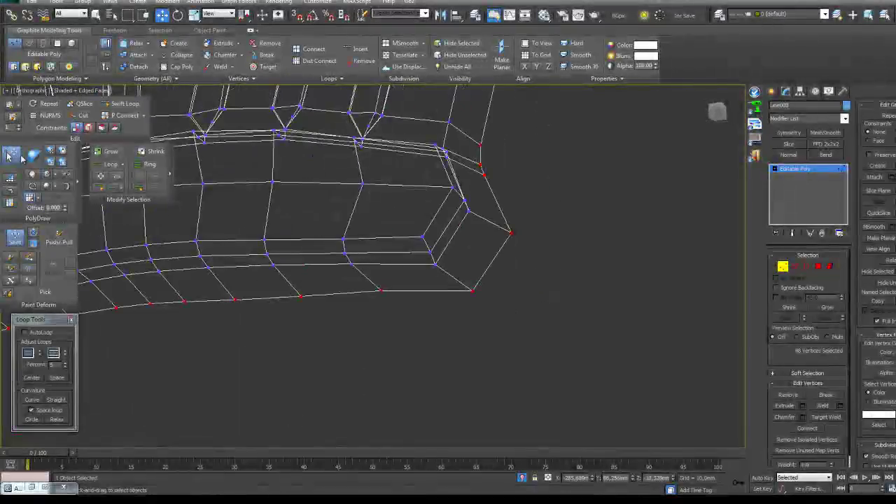
pyautogui.scroll(2, 466, 238)
pyautogui.moveTo(469, 199)
pyautogui.mouseDown()
pyautogui.moveTo(482, 199)
pyautogui.moveTo(467, 187)
pyautogui.mouseUp()
pyautogui.moveTo(483, 196); pyautogui.dragTo(477, 294, button='middle')
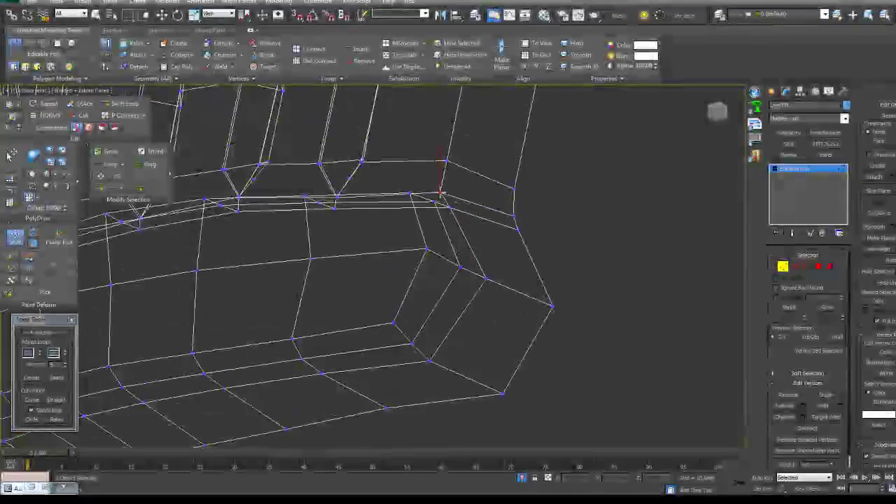
pyautogui.keyDown('alt'); pyautogui.moveTo(502, 259); pyautogui.dragTo(448, 327, button='middle'); pyautogui.keyUp('alt')
pyautogui.scroll(-3, 416, 319)
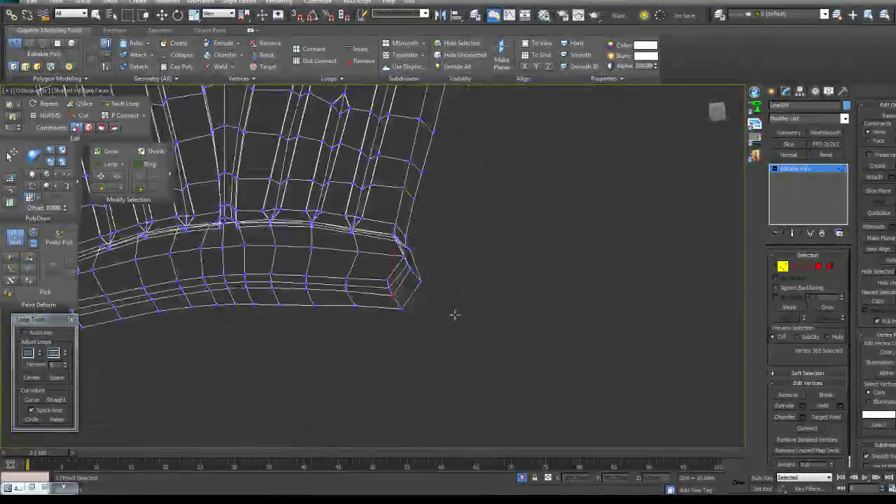
pyautogui.click(782, 267)
pyautogui.scroll(-3, 464, 261)
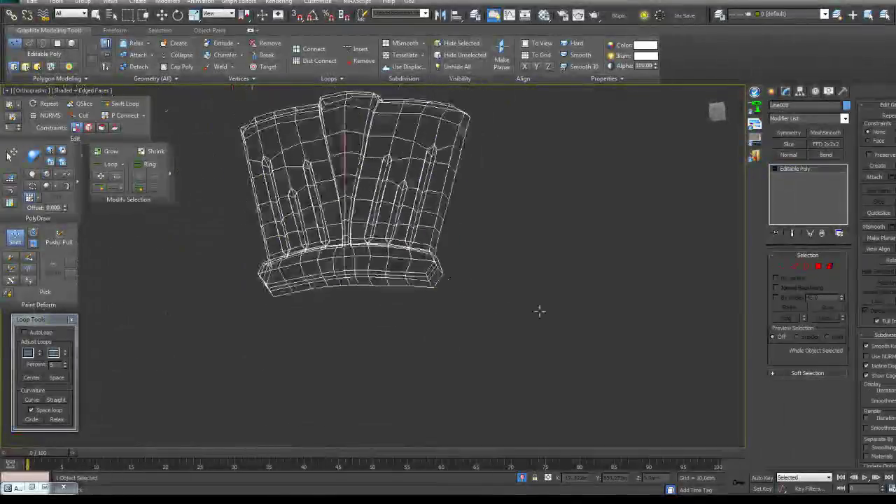
# Select the open outer border and flatten it in depth by scaling it into one plane
pyautogui.click(807, 267)
pyautogui.keyDown('alt'); pyautogui.moveTo(491, 208); pyautogui.dragTo(444, 212, button='middle'); pyautogui.keyUp('alt')
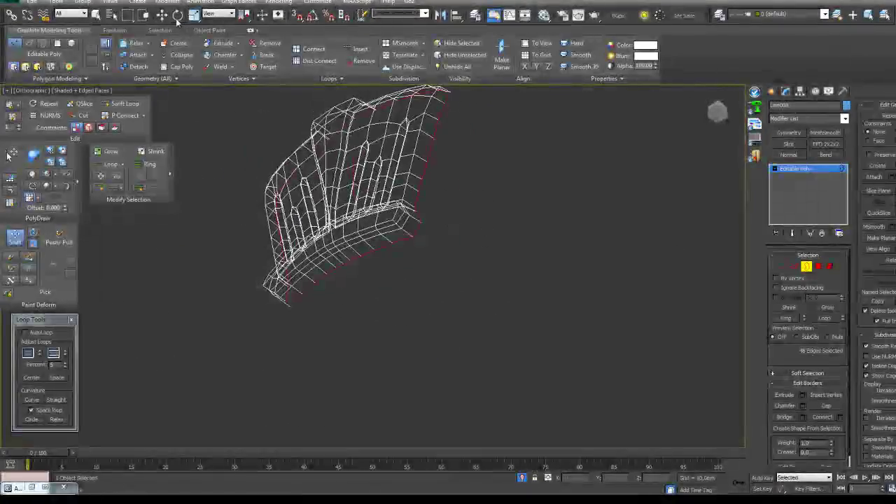
pyautogui.click(162, 15)
pyautogui.moveTo(362, 146); pyautogui.dragTo(345, 221, button='middle')
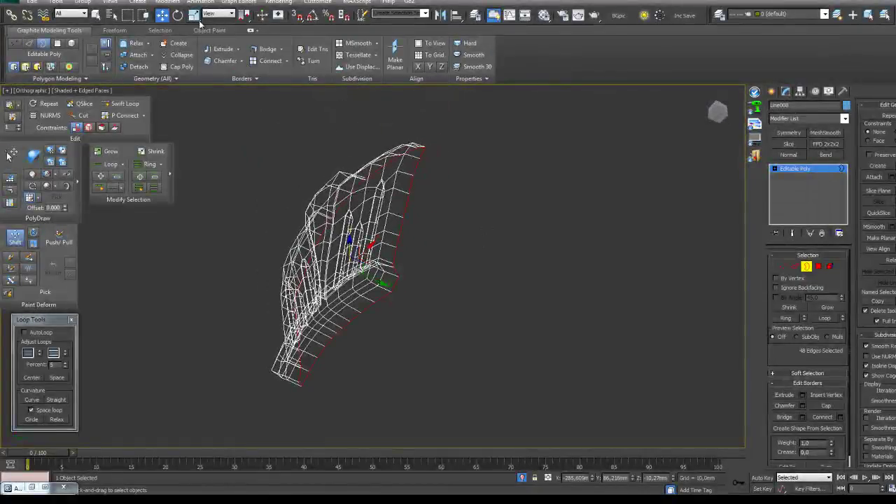
pyautogui.moveTo(328, 258); pyautogui.dragTo(730, 352)
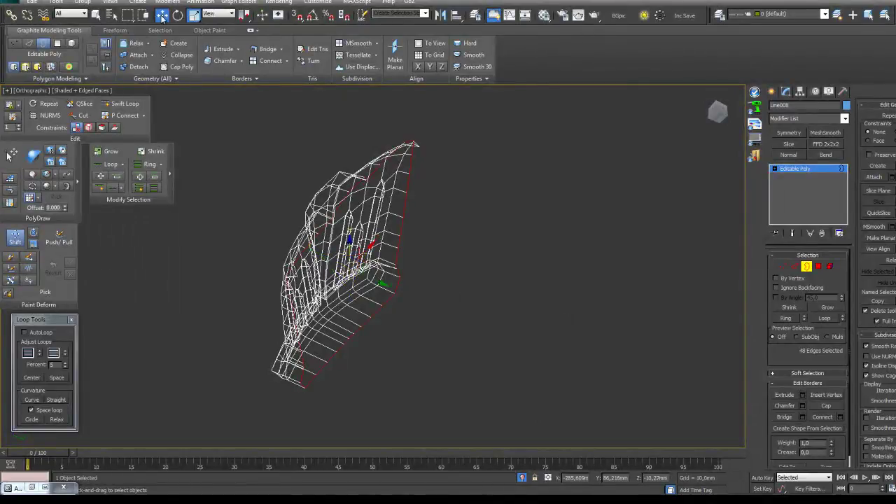
# Move the flattened border backward about 37.1 mm along Y to deepen the ornament's sides, and check it in the left view
pyautogui.moveTo(361, 266); pyautogui.dragTo(394, 285)
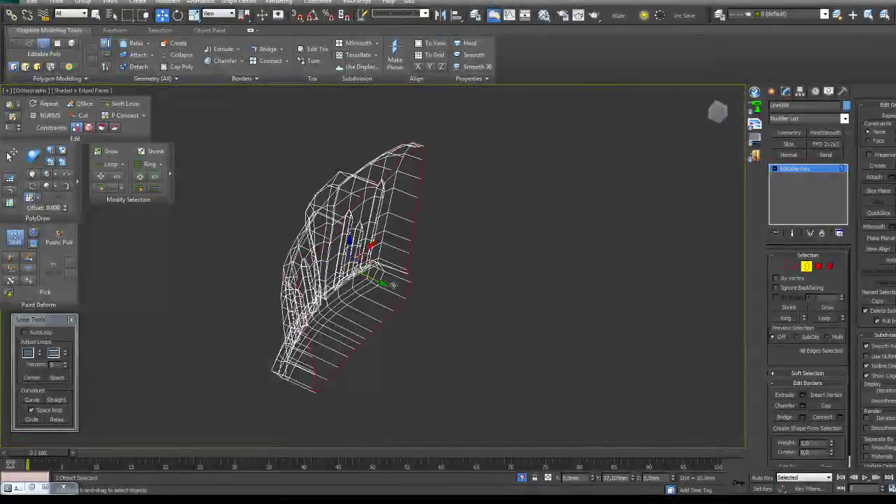
pyautogui.keyDown('alt'); pyautogui.moveTo(390, 281); pyautogui.dragTo(429, 331, button='middle'); pyautogui.keyUp('alt')
pyautogui.press('l')
pyautogui.scroll(-8, 437, 332)
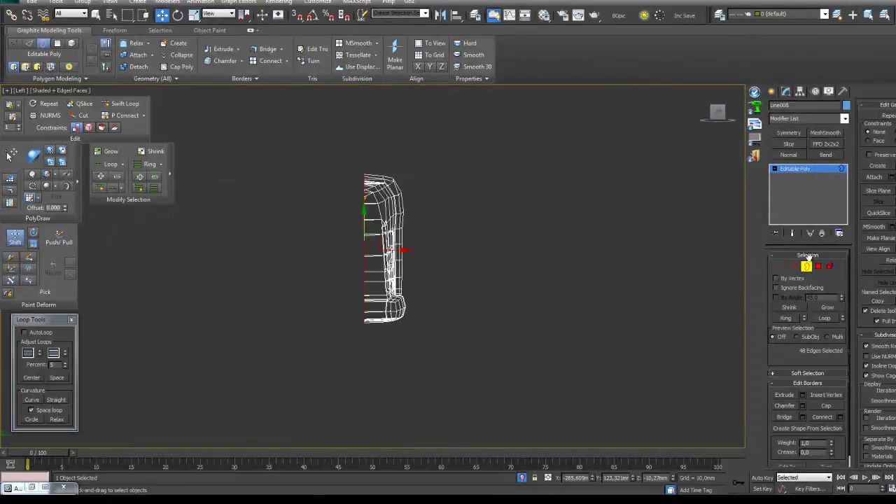
# Taper the ornament toward its base with an FFD 2x2x2 by moving the lower front control points backward, and collapse the modifier
pyautogui.click(826, 144)
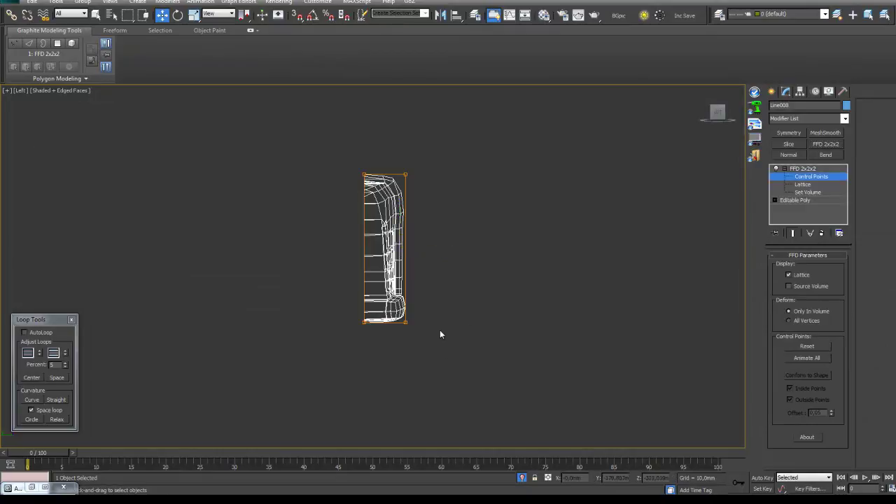
pyautogui.moveTo(429, 322); pyautogui.dragTo(420, 323)
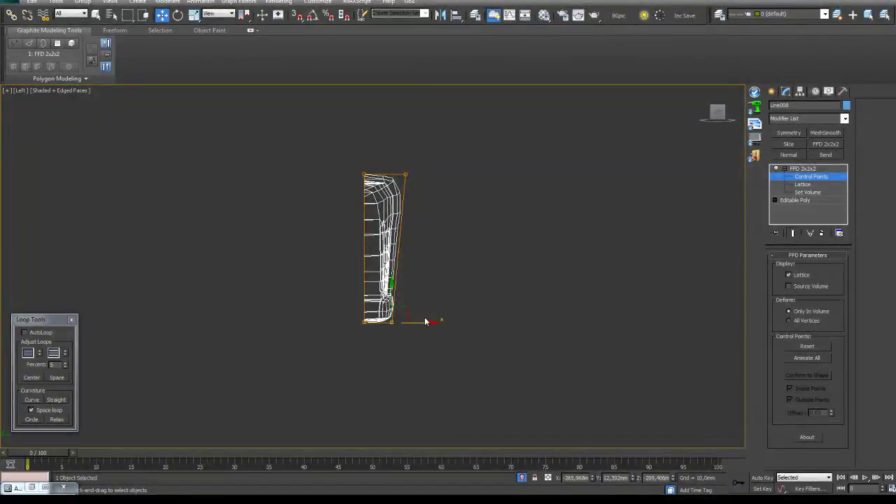
pyautogui.moveTo(422, 323); pyautogui.dragTo(428, 323)
pyautogui.rightClick(801, 169)
pyautogui.click(838, 260)
pyautogui.click(518, 283)
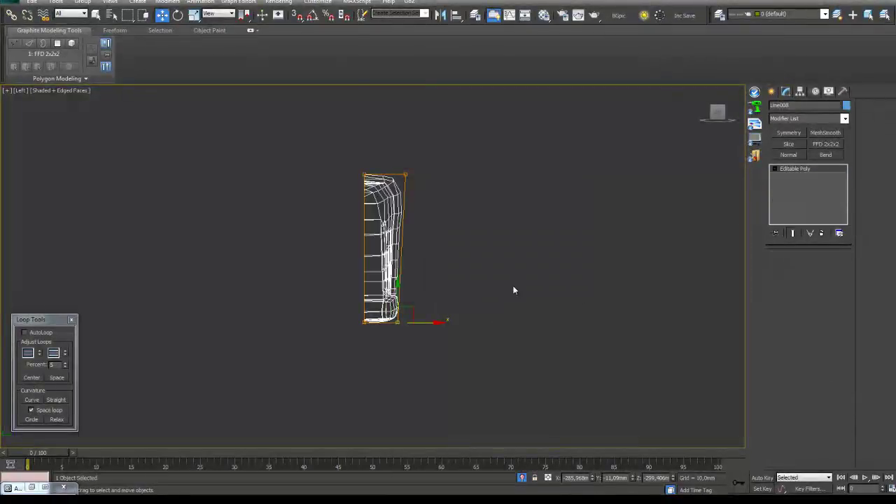
# Select the polygons of the base band and grow the selection to the surrounding faces
pyautogui.scroll(6, 434, 280)
pyautogui.click(798, 268)
pyautogui.scroll(2, 600, 266)
pyautogui.click(354, 257)
pyautogui.keyDown('ctrl'); pyautogui.click(818, 267); pyautogui.keyUp('ctrl')
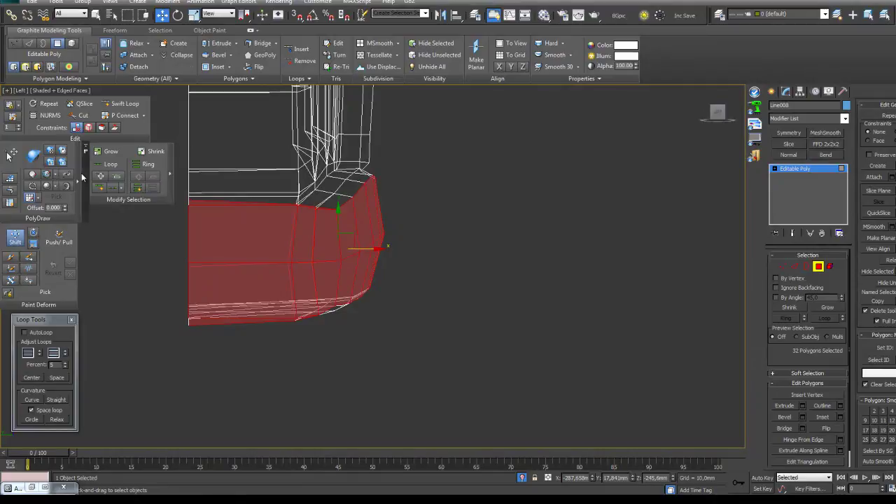
pyautogui.keyDown('ctrl'); pyautogui.click(783, 267); pyautogui.keyUp('ctrl')
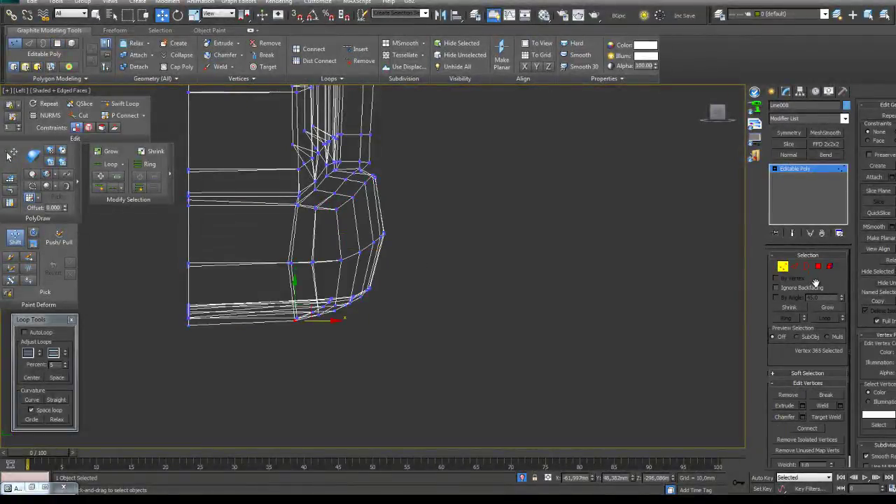
pyautogui.click(818, 267)
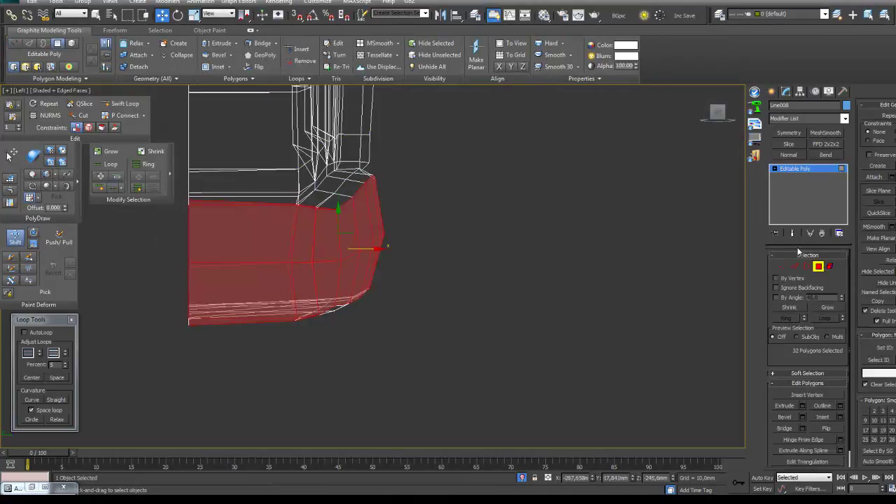
pyautogui.click(109, 152)
pyautogui.click(110, 154)
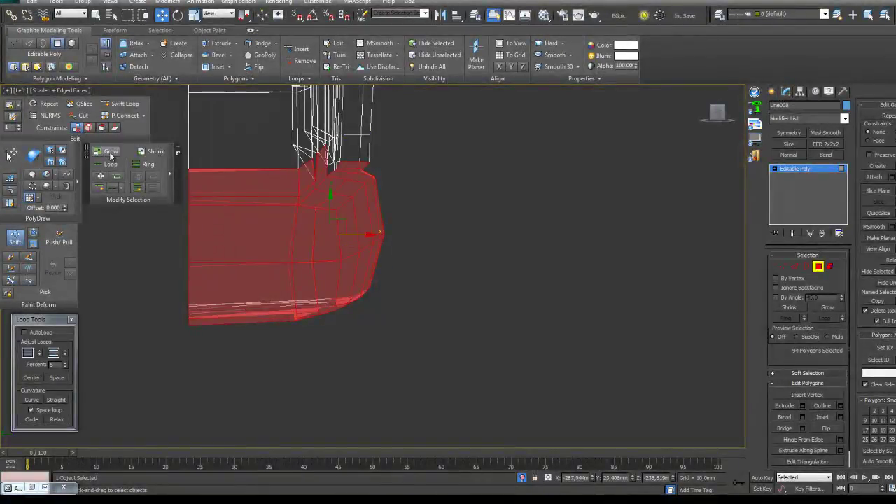
# Apply an FFD 2x2x2 to the selected base polygons, and start removing faces above the band from the underlying polygon selection
pyautogui.click(837, 144)
pyautogui.click(819, 176)
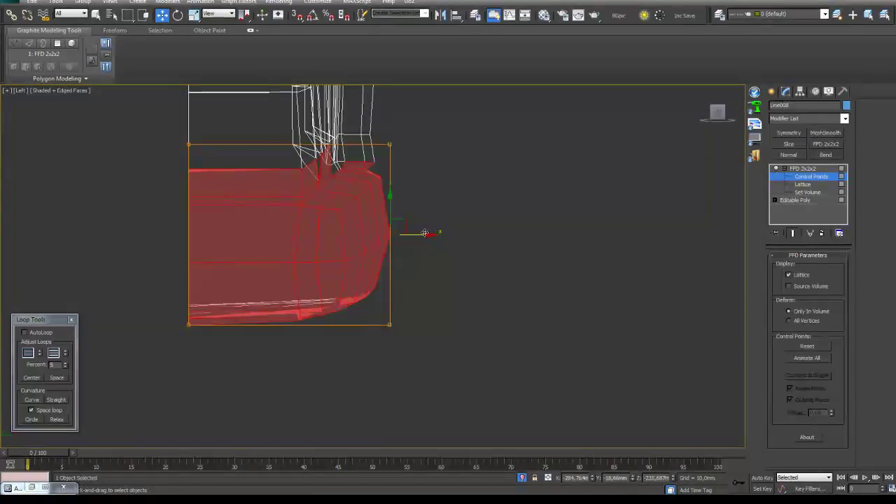
pyautogui.scroll(3, 430, 175)
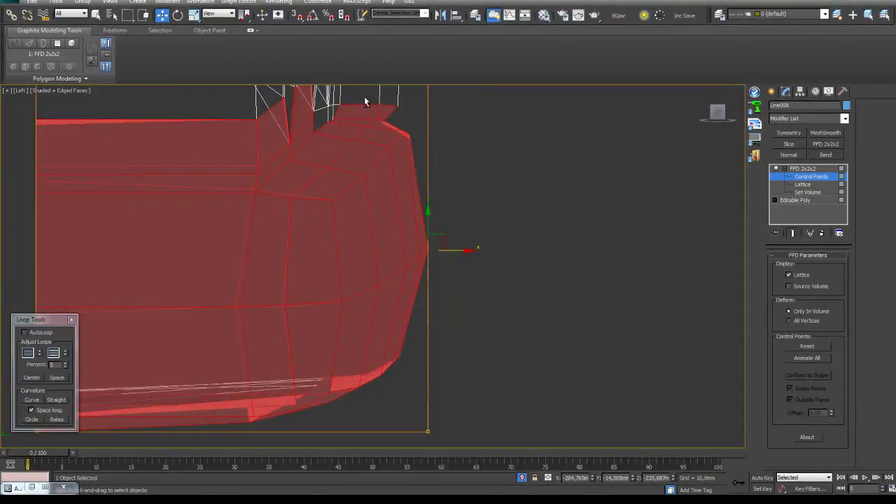
pyautogui.moveTo(349, 91); pyautogui.dragTo(448, 279, button='middle')
pyautogui.click(796, 201)
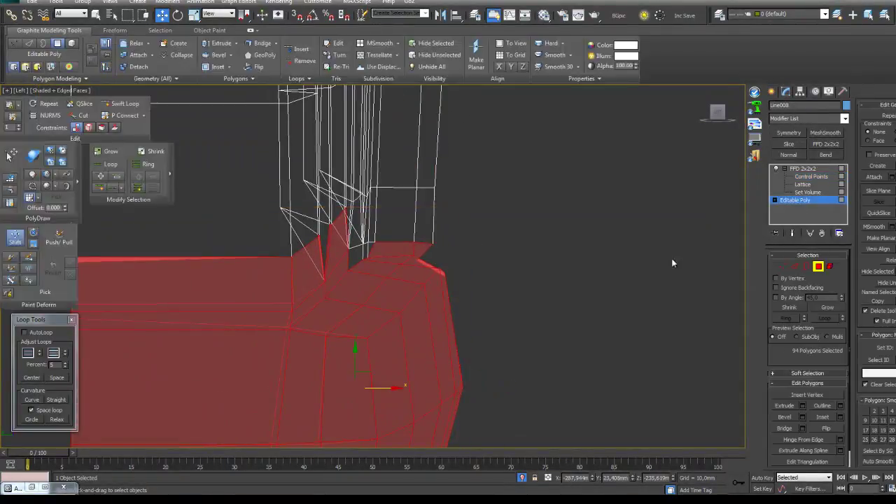
pyautogui.keyDown('alt'); pyautogui.moveTo(468, 243); pyautogui.dragTo(338, 204); pyautogui.keyUp('alt')
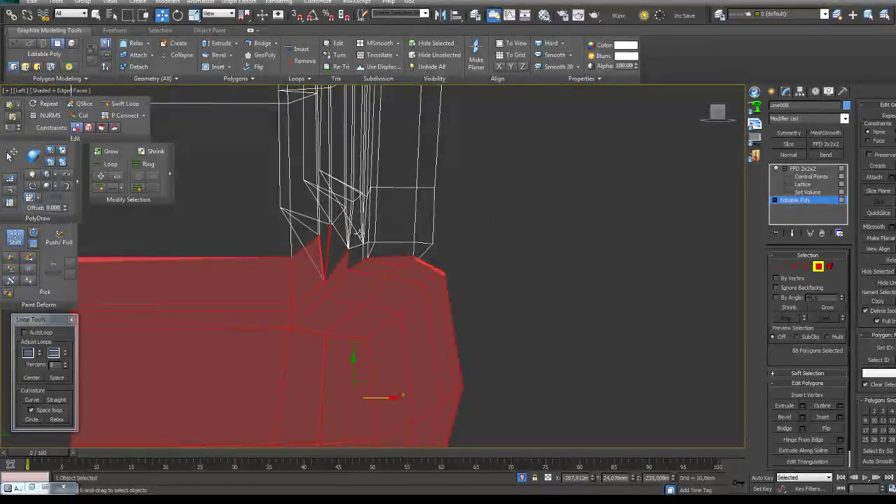
# Deselect the remaining stray polygons above both ends of the base band in the front view
pyautogui.press('f')
pyautogui.press('z')
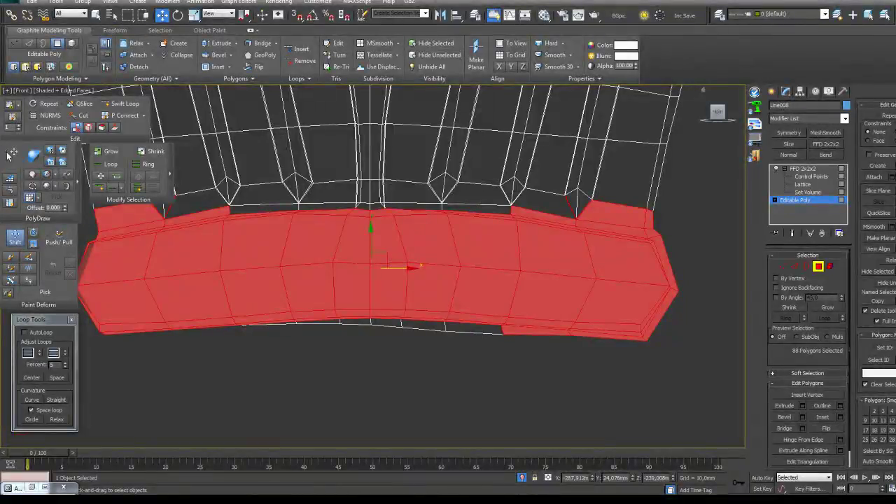
pyautogui.moveTo(252, 162); pyautogui.dragTo(274, 185, button='middle')
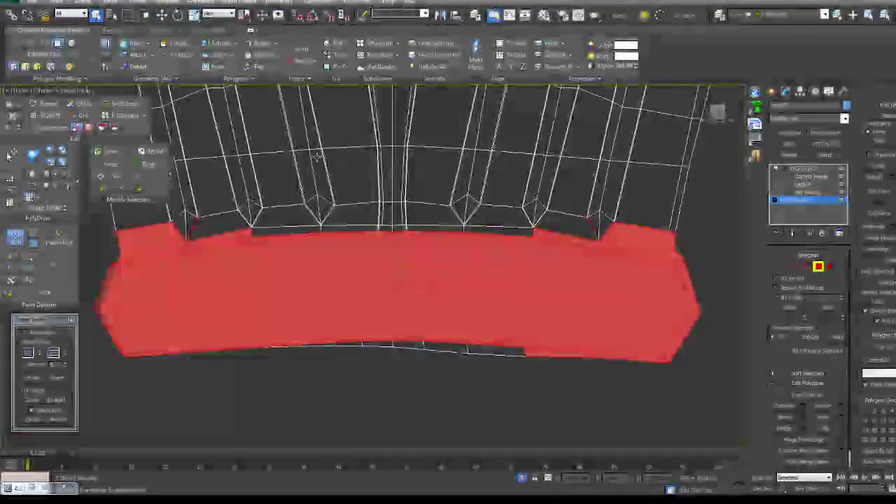
pyautogui.scroll(-3, 252, 113)
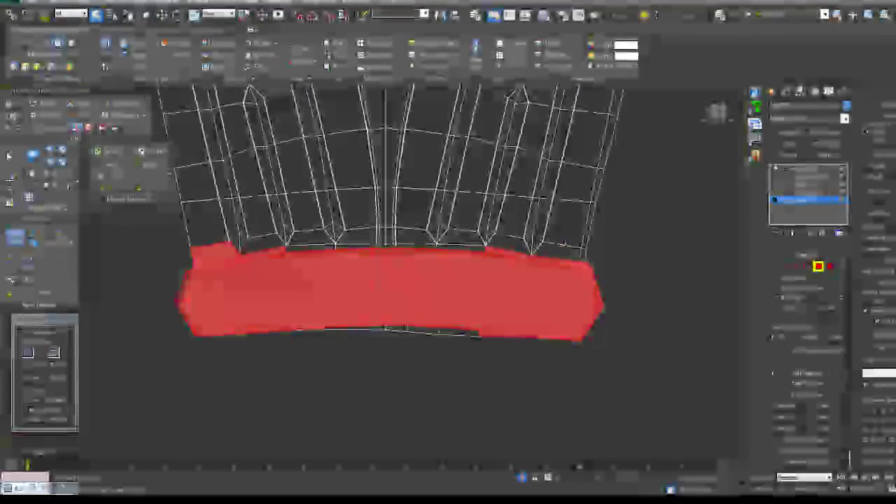
pyautogui.scroll(5, 504, 241)
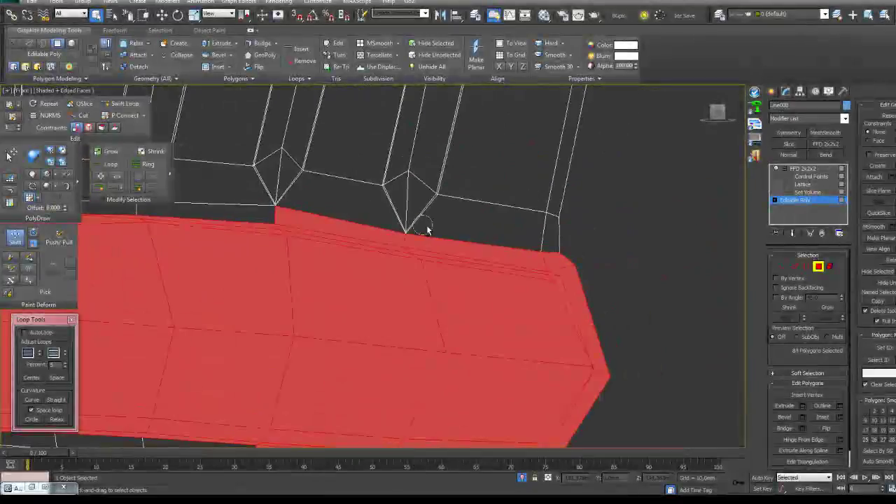
pyautogui.scroll(-4, 344, 251)
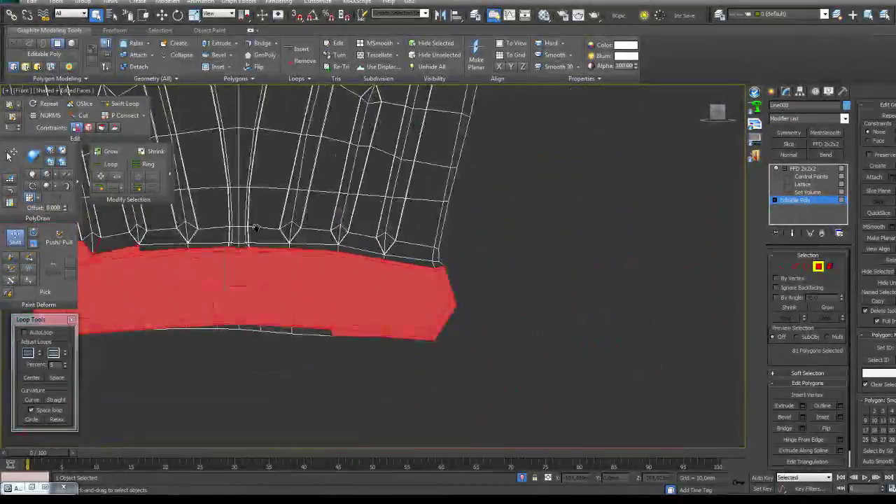
pyautogui.moveTo(242, 240); pyautogui.dragTo(454, 228, button='middle')
pyautogui.scroll(3, 455, 228)
pyautogui.moveTo(350, 255); pyautogui.dragTo(586, 225, button='middle')
pyautogui.keyDown('alt'); pyautogui.moveTo(492, 203); pyautogui.dragTo(407, 212); pyautogui.keyUp('alt')
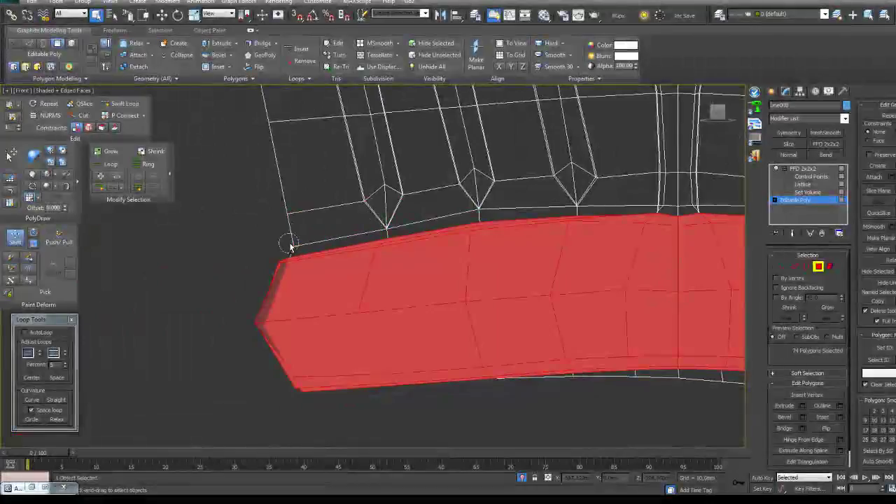
# Move the FFD's lower front control points outward and upward in the left view to slant the base's underside
pyautogui.scroll(-6, 262, 203)
pyautogui.scroll(2, 392, 259)
pyautogui.keyDown('alt'); pyautogui.moveTo(453, 373); pyautogui.dragTo(321, 350, button='middle'); pyautogui.keyUp('alt')
pyautogui.keyDown('alt'); pyautogui.moveTo(406, 348); pyautogui.dragTo(490, 379, button='middle'); pyautogui.keyUp('alt')
pyautogui.click(804, 169)
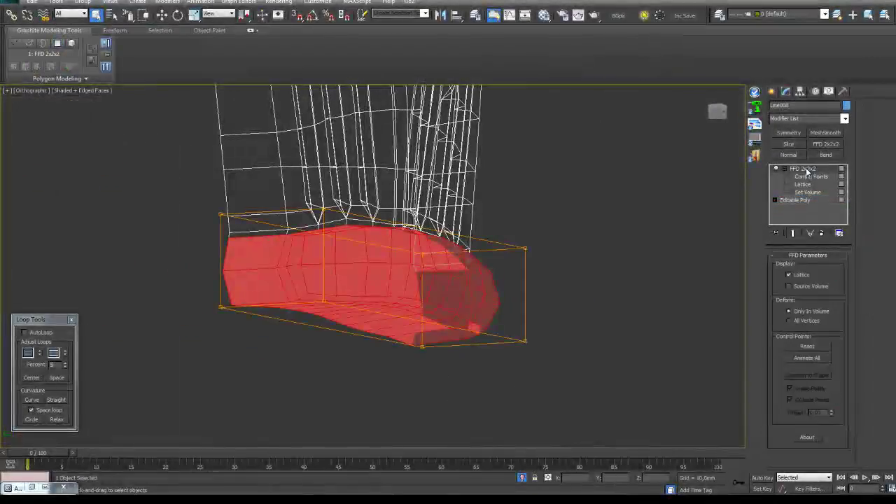
pyautogui.press('l')
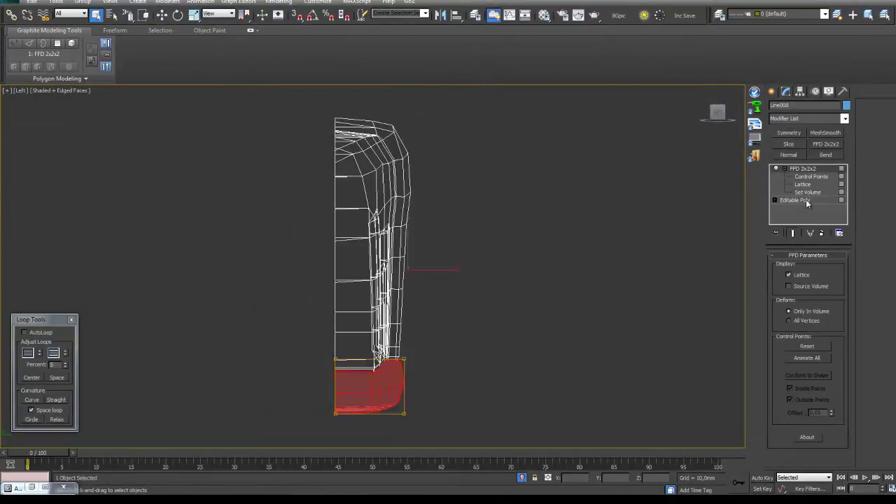
pyautogui.click(803, 179)
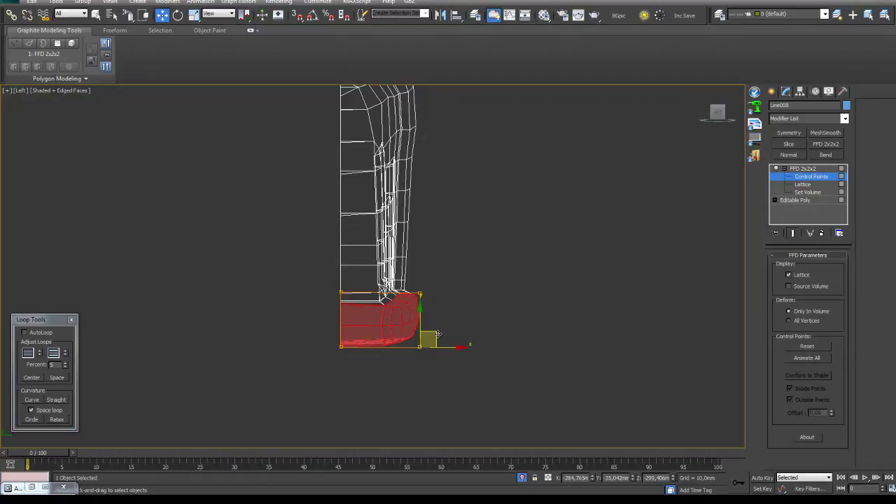
pyautogui.scroll(-2, 498, 330)
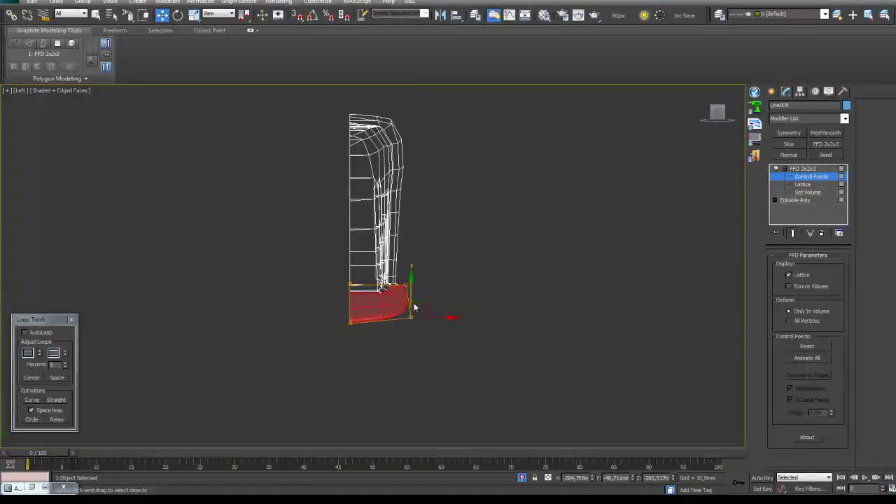
# Collapse the base's FFD 2x2x2 into the editable poly and leave polygon editing
pyautogui.rightClick(802, 169)
pyautogui.click(839, 255)
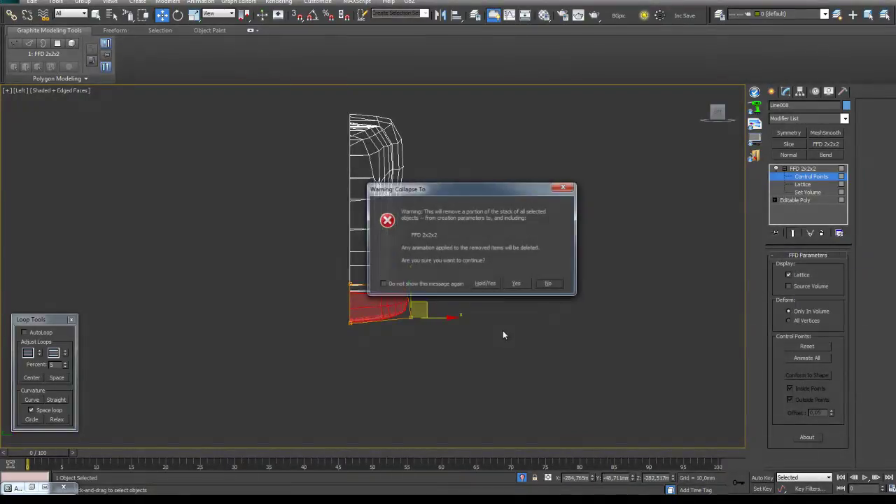
pyautogui.click(514, 285)
pyautogui.click(449, 271)
# Apply a Symmetry modifier across the X axis to the whole ornament and check the base's centre seam in the front view
pyautogui.moveTo(448, 266); pyautogui.dragTo(487, 263, button='middle')
pyautogui.press('f')
pyautogui.click(408, 281)
pyautogui.scroll(-3, 453, 285)
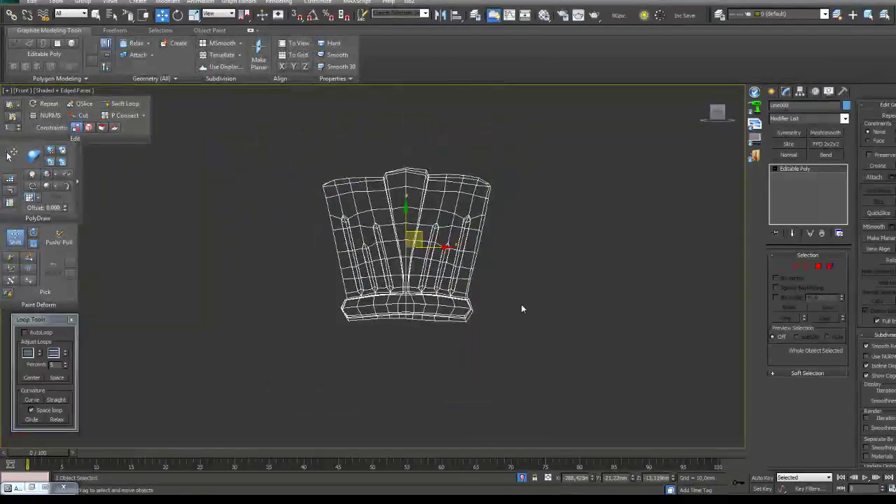
pyautogui.click(789, 133)
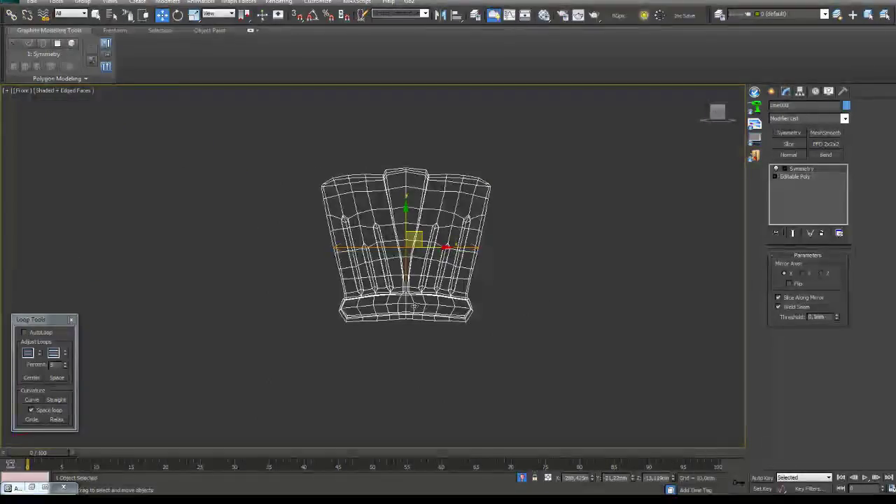
pyautogui.scroll(5, 438, 296)
pyautogui.scroll(1, 439, 278)
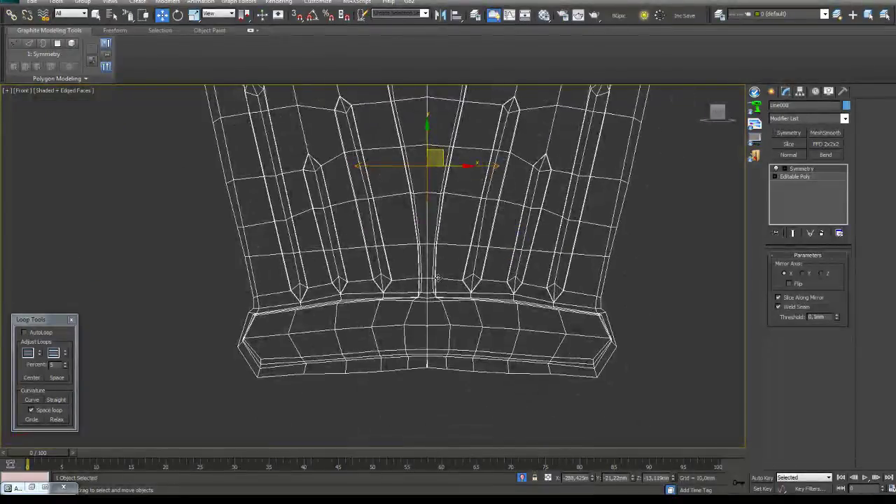
pyautogui.scroll(-5, 444, 339)
pyautogui.scroll(6, 444, 339)
# Reshape the base's lower border beside the centre line with the Shift brush on the editable poly beneath Symmetry
pyautogui.click(794, 176)
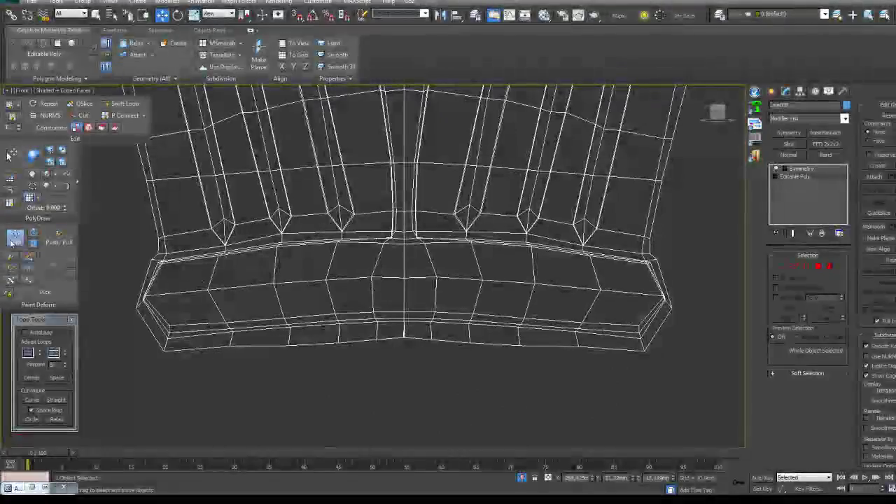
pyautogui.click(14, 238)
pyautogui.scroll(5, 340, 312)
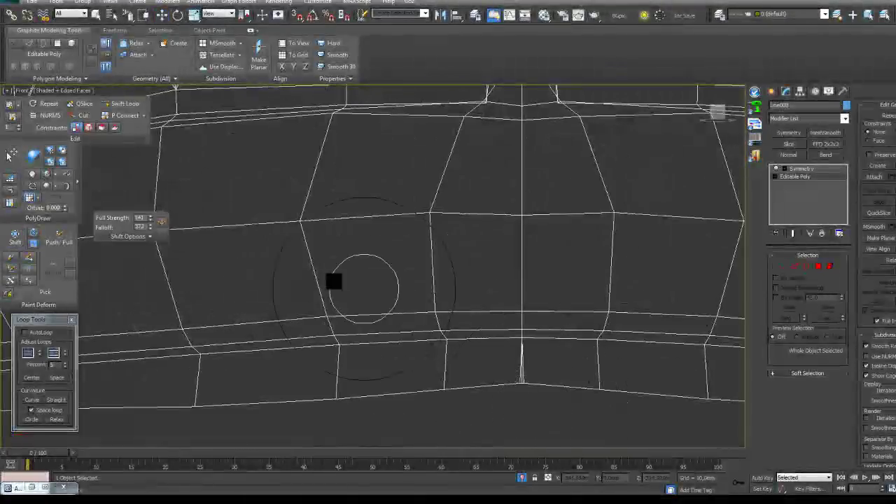
pyautogui.moveTo(517, 406); pyautogui.dragTo(498, 289, button='middle')
pyautogui.scroll(-3, 511, 308)
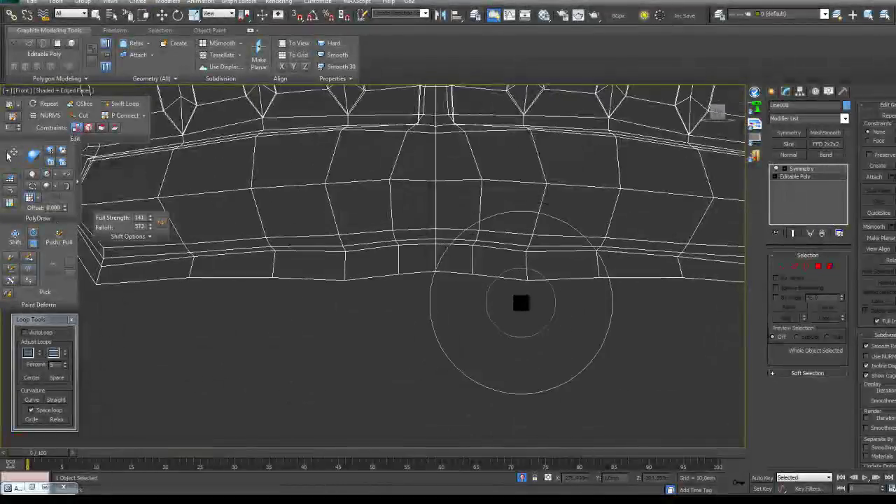
pyautogui.scroll(4, 502, 263)
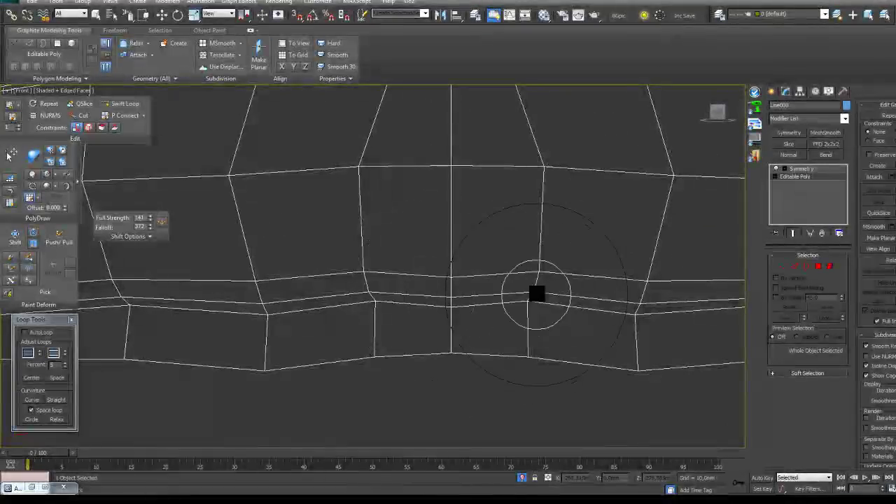
# Even out the vertices of the base's lower edge loops with fine Shift brush strokes
pyautogui.scroll(5, 490, 274)
pyautogui.scroll(-3, 465, 293)
pyautogui.scroll(4, 488, 244)
pyautogui.moveTo(412, 186); pyautogui.dragTo(434, 186)
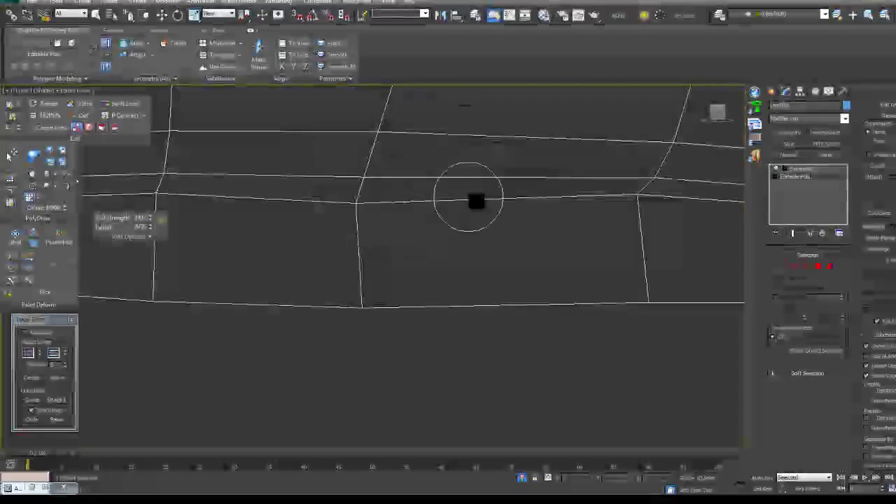
pyautogui.scroll(-6, 434, 186)
pyautogui.scroll(-6, 474, 281)
# Resize the Shift brush and nudge the vertices in the ornament's upper right section to smooth their edge flow
pyautogui.moveTo(518, 300); pyautogui.dragTo(542, 314, button='middle')
pyautogui.scroll(-4, 525, 301)
pyautogui.keyDown('alt'); pyautogui.moveTo(508, 288); pyautogui.dragTo(468, 330, button='middle'); pyautogui.keyUp('alt')
pyautogui.scroll(5, 467, 280)
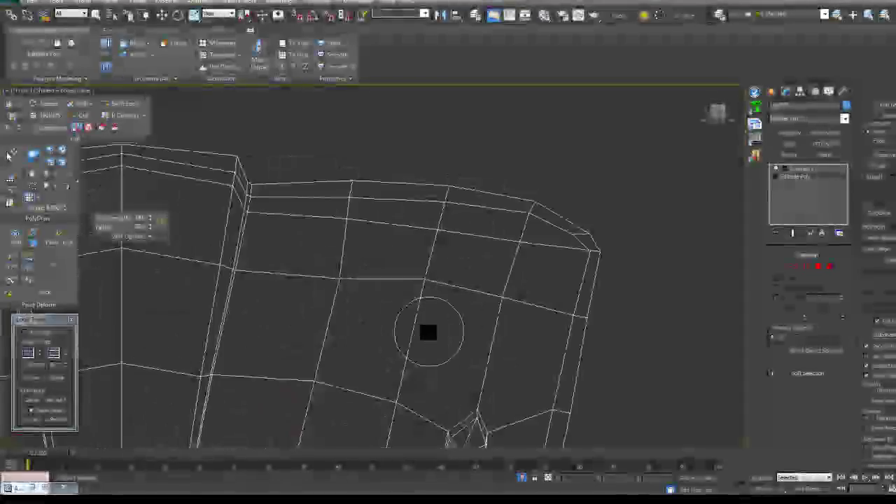
pyautogui.moveTo(427, 330)
pyautogui.keyDown('ctrl'); pyautogui.keyDown('shift'); pyautogui.mouseDown()
pyautogui.moveTo(422, 306)
pyautogui.moveTo(452, 336)
pyautogui.mouseUp(); pyautogui.keyUp('shift'); pyautogui.keyUp('ctrl')
pyautogui.scroll(3, 452, 337)
pyautogui.moveTo(378, 343); pyautogui.dragTo(355, 340)
# Adjust the vertices at the ornament's upper right corner to align its supporting edges, and leave vertex editing
pyautogui.moveTo(404, 271); pyautogui.dragTo(350, 316, button='middle')
pyautogui.scroll(2, 351, 317)
pyautogui.moveTo(324, 301); pyautogui.dragTo(305, 296)
pyautogui.moveTo(467, 315); pyautogui.dragTo(466, 303)
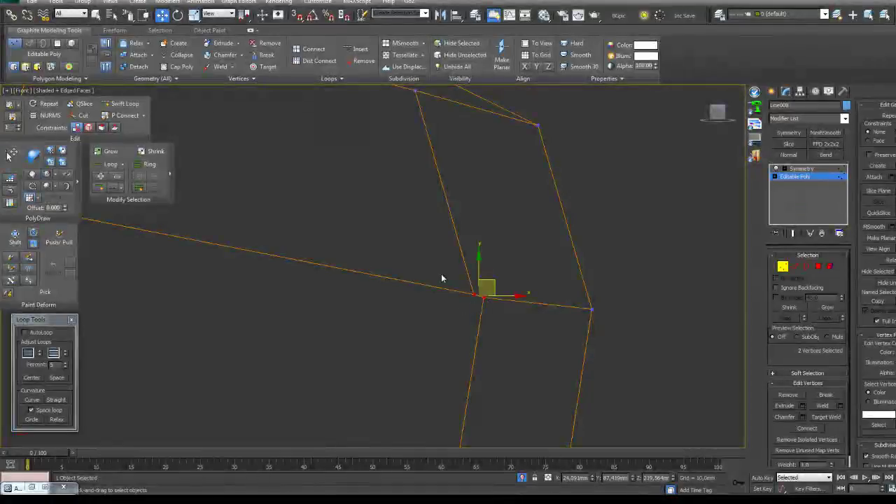
pyautogui.click(782, 267)
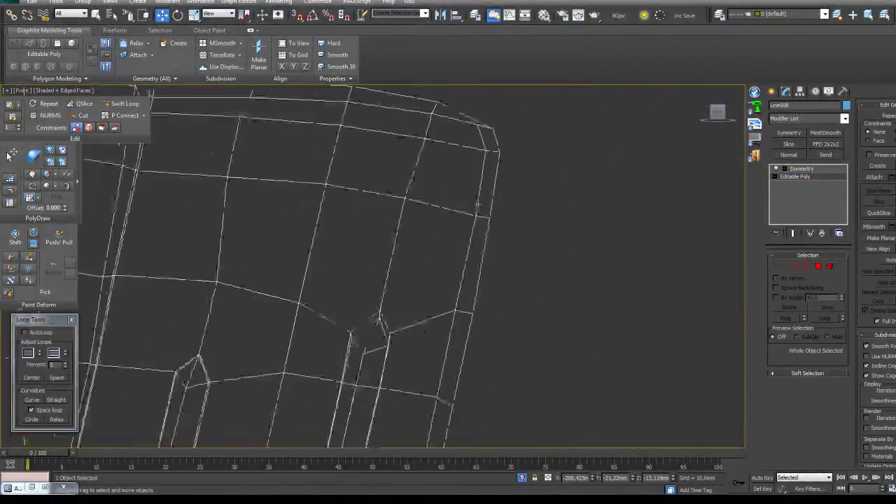
pyautogui.moveTo(477, 337); pyautogui.dragTo(490, 314, button='middle')
pyautogui.scroll(-5, 489, 256)
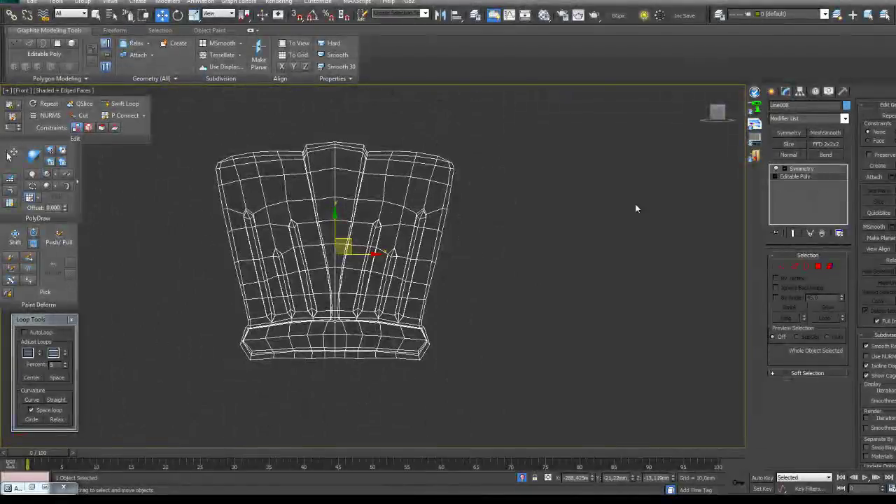
# Collapse the Symmetry modifier into the ornament's editable poly
pyautogui.click(802, 171)
pyautogui.rightClick(802, 170)
pyautogui.click(843, 256)
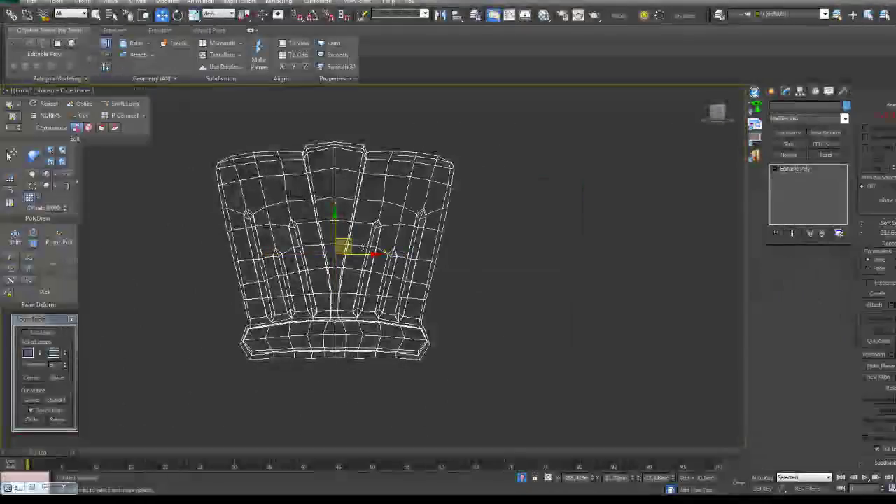
# Restore the ornament's solid display through its object properties and see-through setting, and smooth it with a MeshSmooth modifier
pyautogui.rightClick(337, 238)
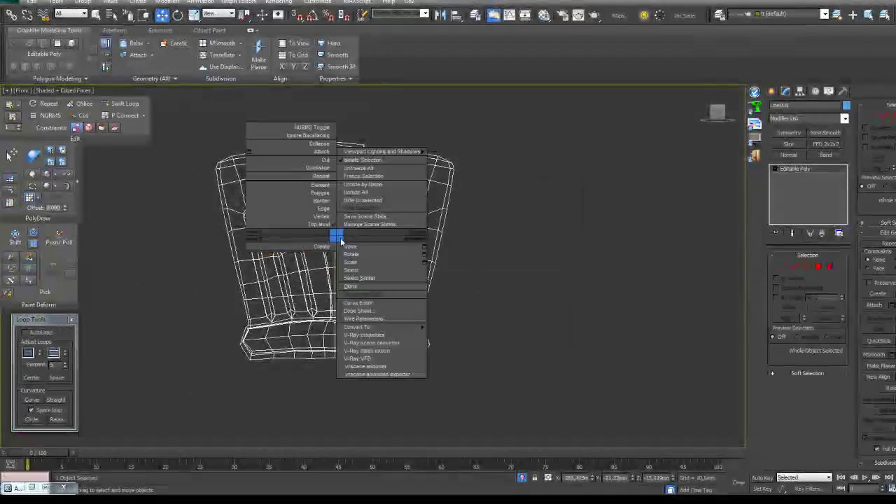
pyautogui.click(370, 296)
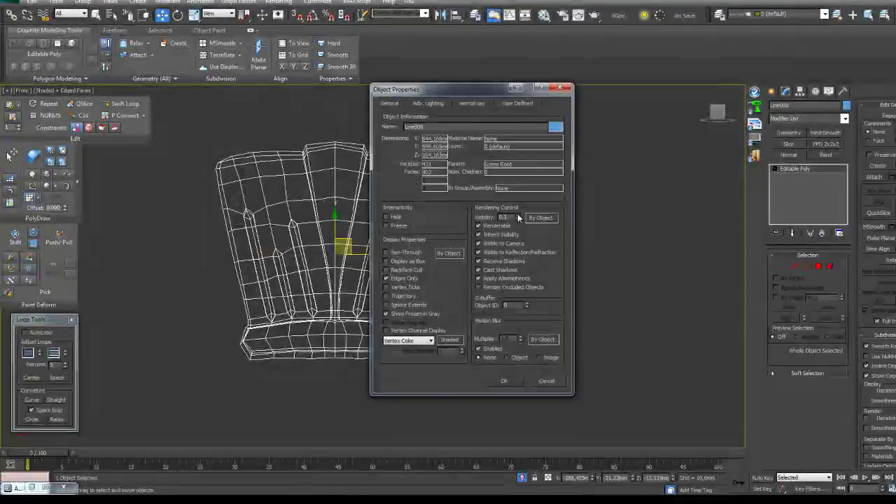
pyautogui.click(505, 381)
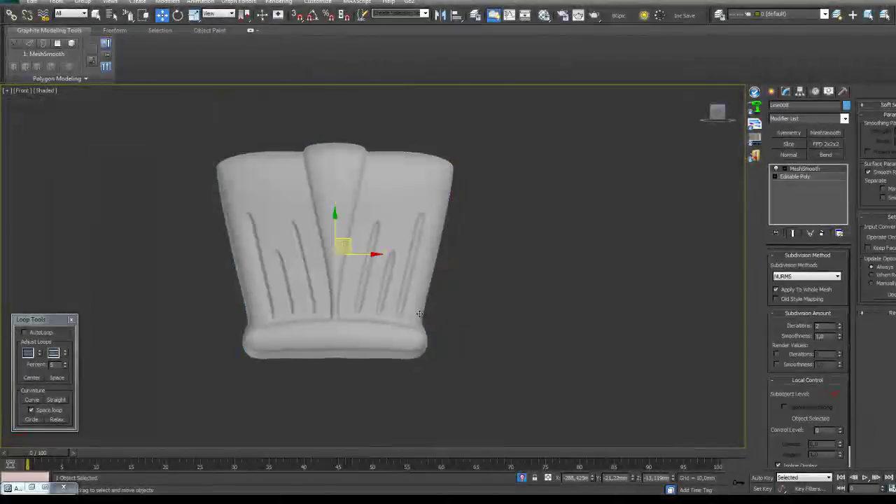
pyautogui.scroll(6, 367, 277)
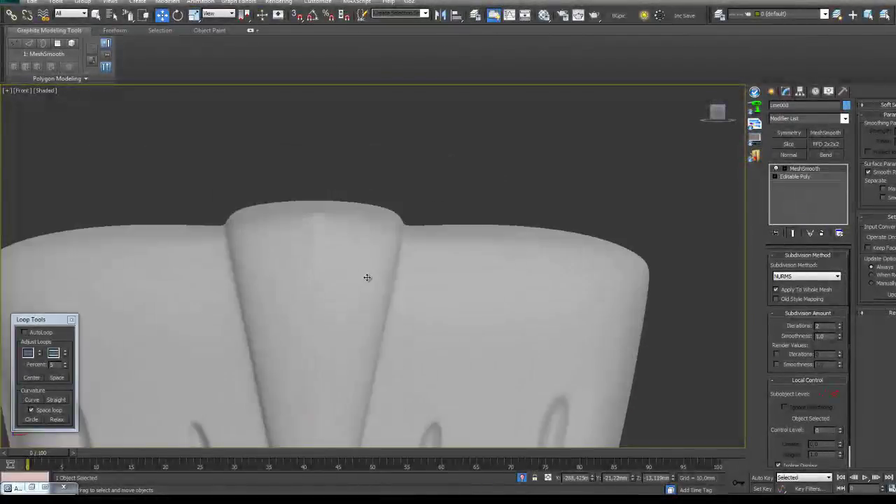
pyautogui.hotkey('alt', 'x')
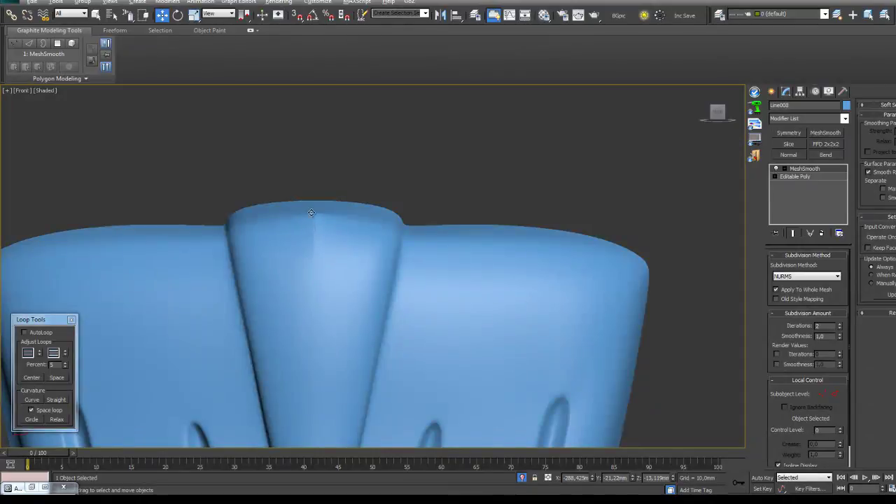
# Enter vertex editing beneath the MeshSmooth with mesh edges shown, and check the vertices at the central flute's top seam
pyautogui.click(798, 177)
pyautogui.click(784, 274)
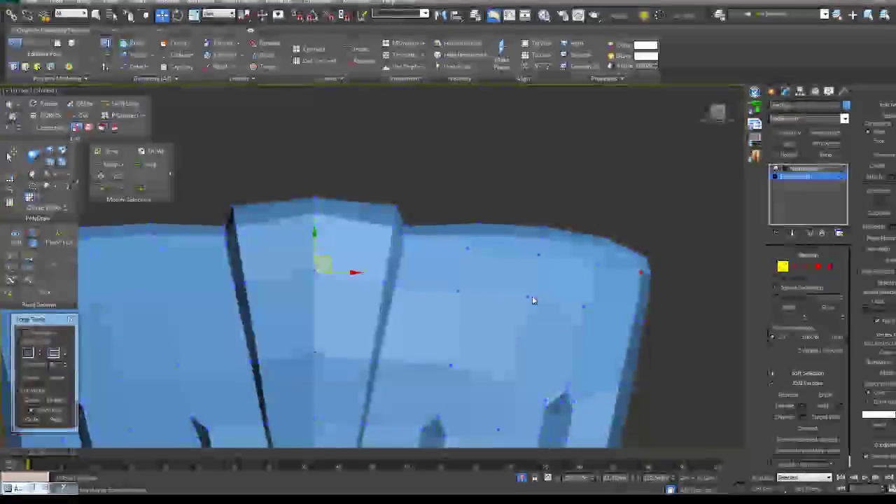
pyautogui.press('F4')
pyautogui.scroll(2, 414, 282)
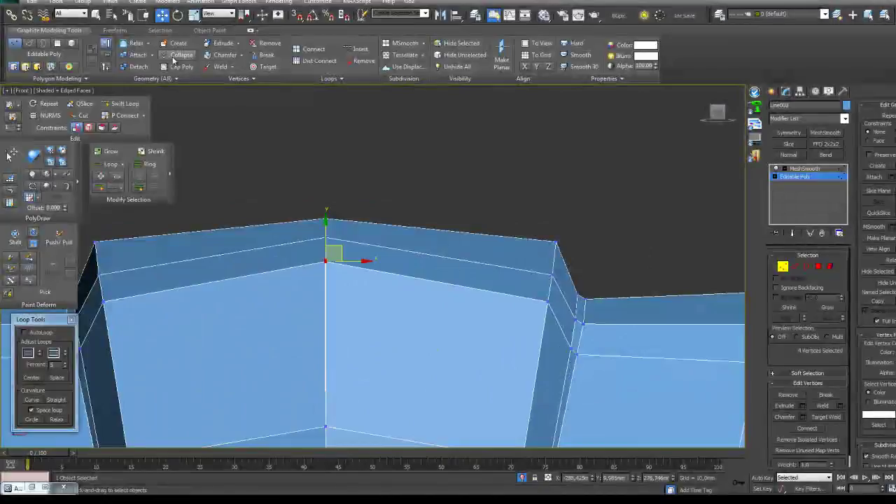
pyautogui.keyDown('alt'); pyautogui.moveTo(263, 114); pyautogui.dragTo(394, 219, button='middle'); pyautogui.keyUp('alt')
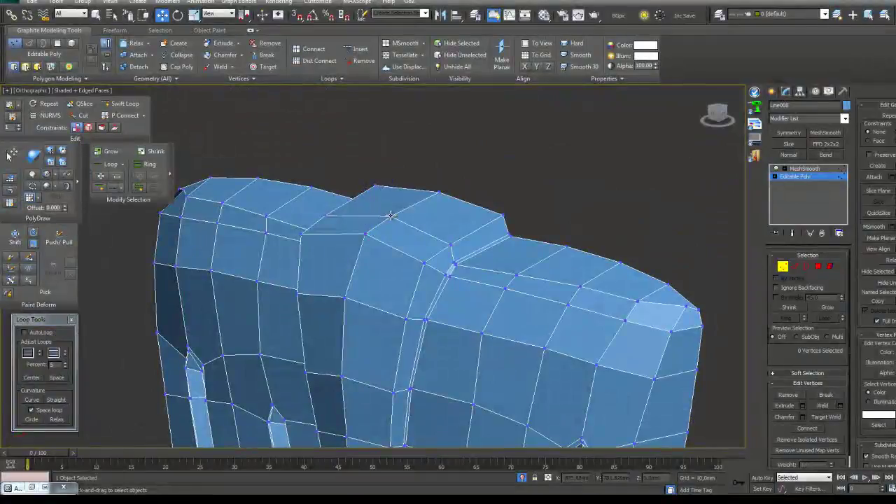
pyautogui.keyDown('alt'); pyautogui.moveTo(389, 187); pyautogui.dragTo(474, 152, button='middle'); pyautogui.keyUp('alt')
pyautogui.press('f')
# Nudge the vertices along the central flute's right edge and in the adjoining upper right panel to even the edge flow
pyautogui.moveTo(458, 328); pyautogui.dragTo(404, 270, button='middle')
pyautogui.scroll(8, 469, 268)
pyautogui.scroll(4, 434, 309)
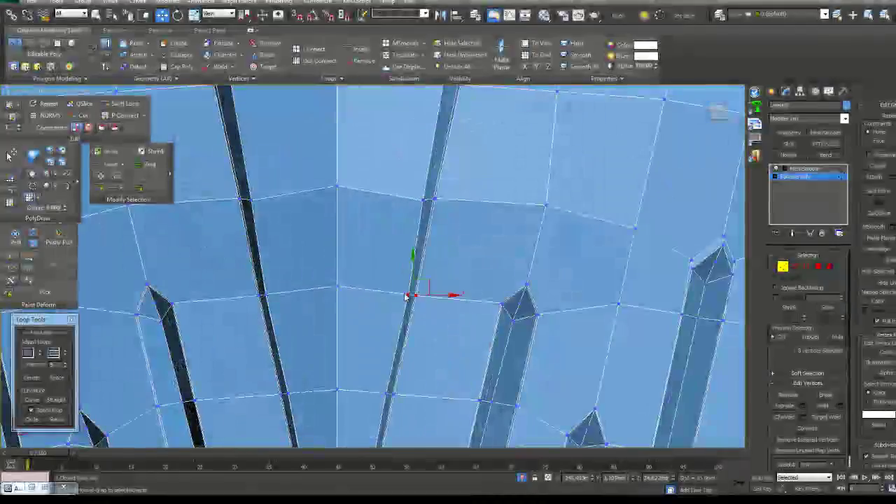
pyautogui.scroll(-8, 425, 281)
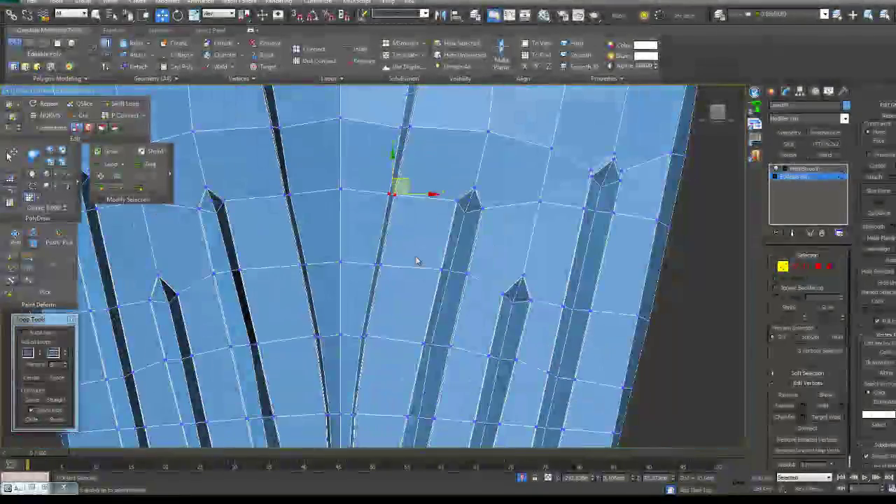
pyautogui.scroll(-1, 433, 275)
pyautogui.scroll(5, 434, 273)
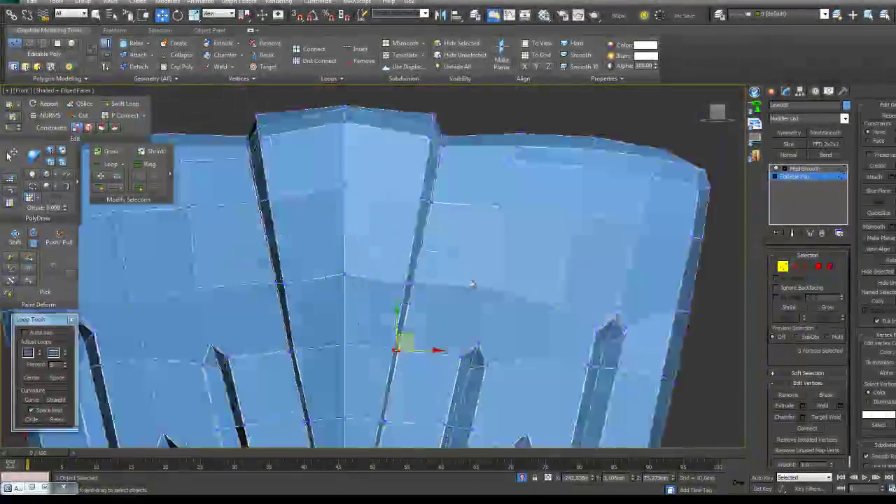
pyautogui.moveTo(432, 269); pyautogui.dragTo(430, 273)
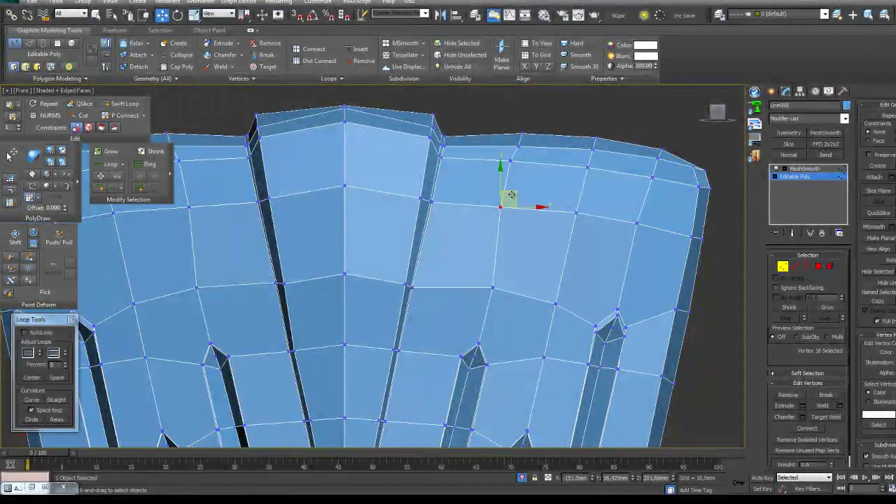
# Leave vertex editing, add a Symmetry modifier between the ornament's Editable Poly and MeshSmooth, and return to the smoothed result
pyautogui.click(799, 177)
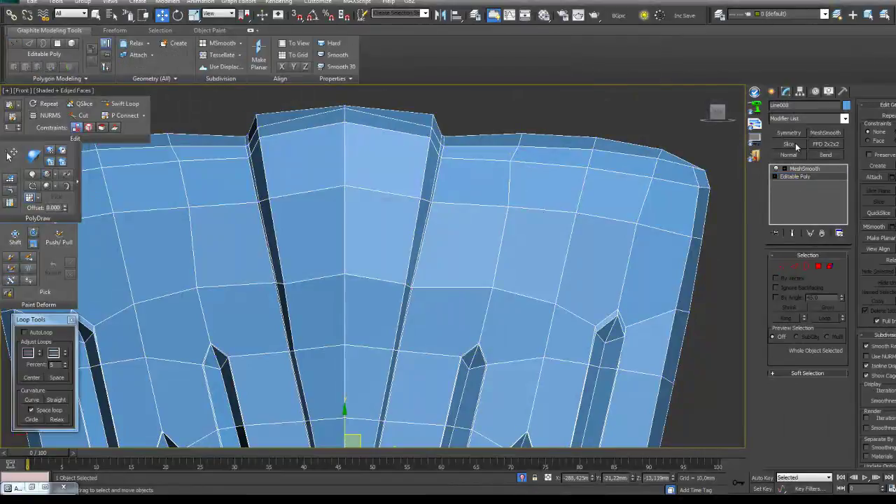
pyautogui.click(795, 135)
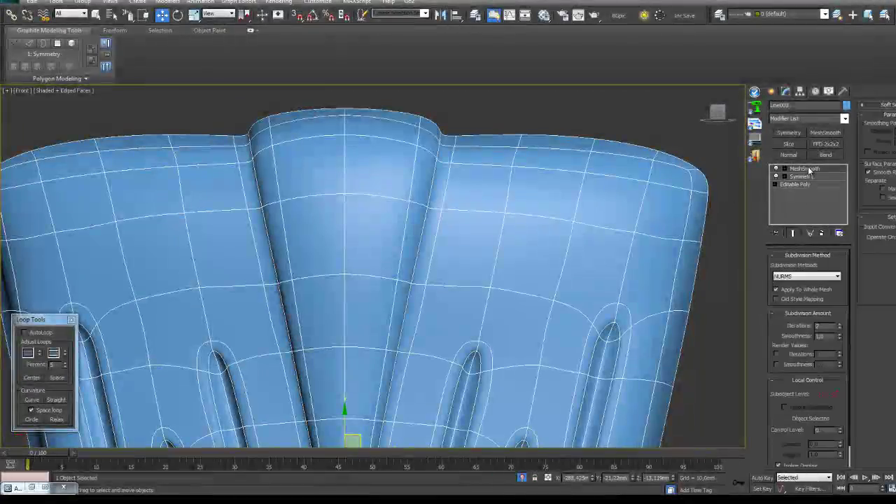
pyautogui.click(810, 170)
pyautogui.scroll(-5, 483, 180)
pyautogui.moveTo(385, 291); pyautogui.dragTo(390, 260, button='middle')
pyautogui.keyDown('alt'); pyautogui.moveTo(404, 324); pyautogui.dragTo(364, 252, button='middle'); pyautogui.keyUp('alt')
# Exit isolation and compare the smoothed ornament with the reference sketch and the neighbouring parts
pyautogui.click(522, 477)
pyautogui.moveTo(487, 335); pyautogui.dragTo(456, 264, button='middle')
pyautogui.hotkey('shift', 'z')
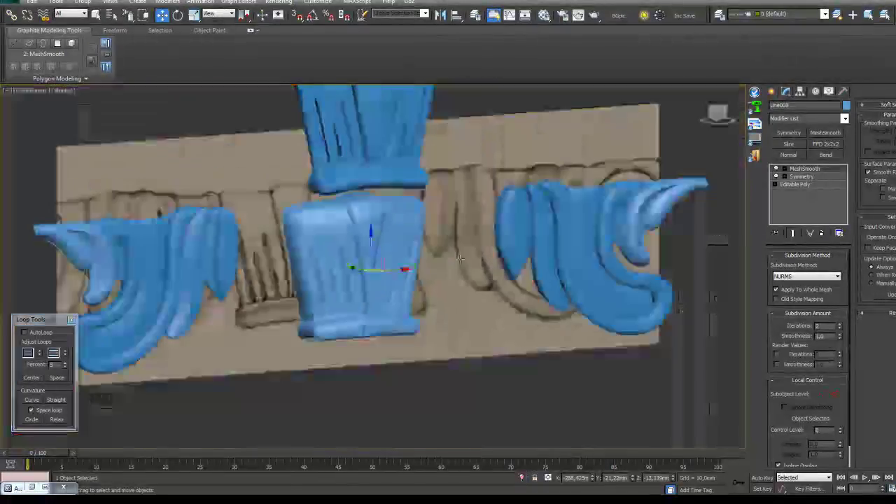
pyautogui.hotkey('shift', 'z')
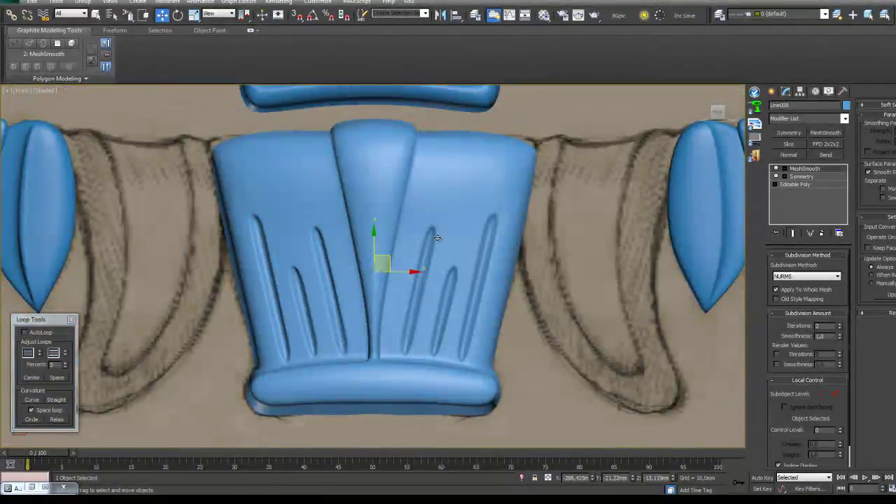
pyautogui.scroll(-3, 433, 246)
pyautogui.moveTo(433, 246); pyautogui.dragTo(460, 305, button='middle')
# Select the upper fluted ornament and reorder its modifiers so that Symmetry sits beneath MeshSmooth
pyautogui.click(400, 230)
pyautogui.hotkey('shift', 'z')
pyautogui.hotkey('shift', 'z')
pyautogui.hotkey('shift', 'z')
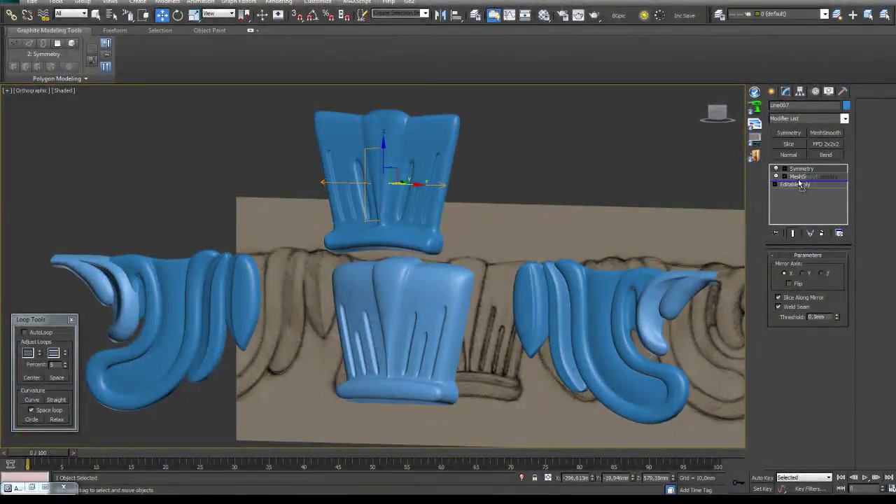
pyautogui.moveTo(799, 183); pyautogui.dragTo(799, 184)
# Inspect the upper ornament's central seam with mesh edges shown, and set its Symmetry weld threshold to 0.0 mm
pyautogui.moveTo(401, 181); pyautogui.dragTo(402, 285, button='middle')
pyautogui.scroll(3, 402, 284)
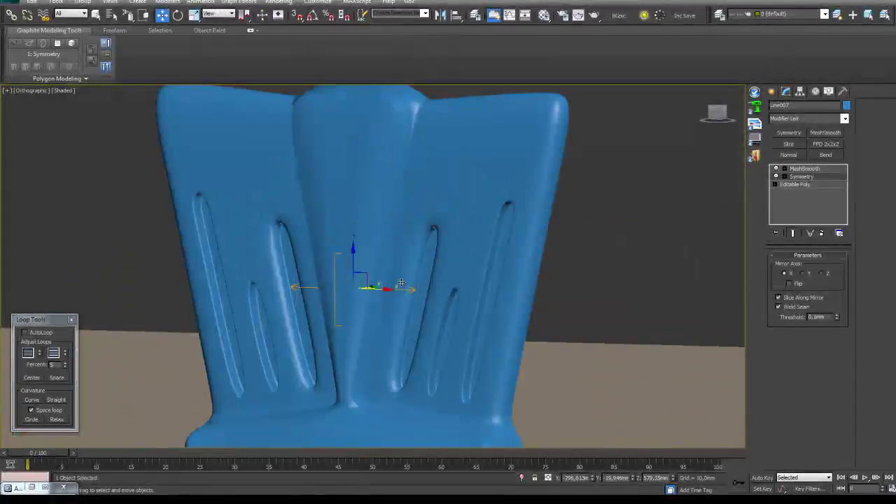
pyautogui.moveTo(409, 151); pyautogui.dragTo(413, 264, button='middle')
pyautogui.scroll(3, 413, 264)
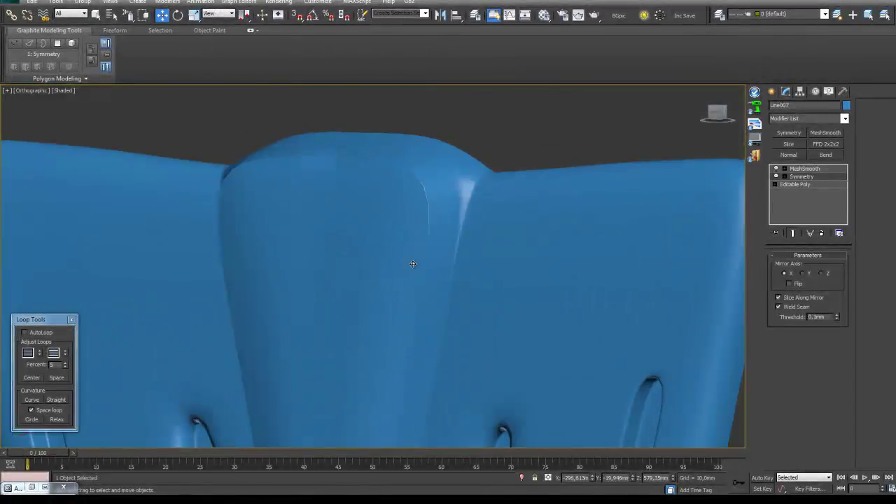
pyautogui.click(798, 170)
pyautogui.press('F4')
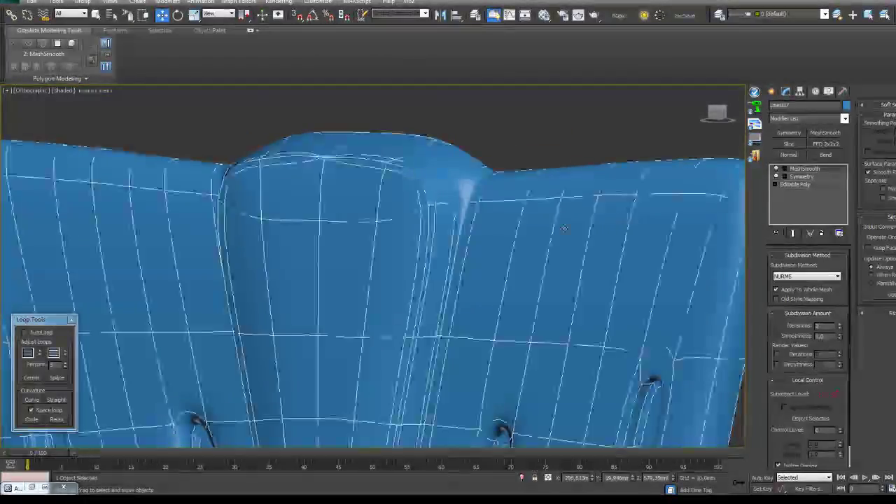
pyautogui.scroll(-5, 450, 285)
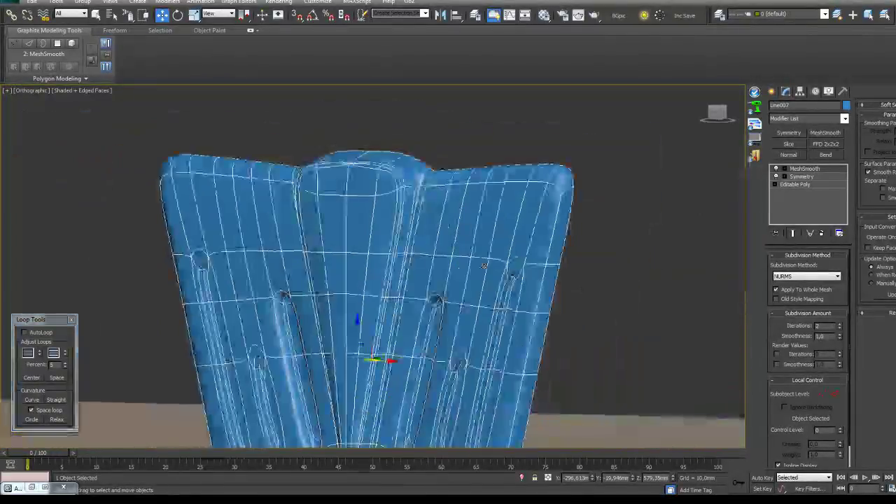
pyautogui.click(799, 177)
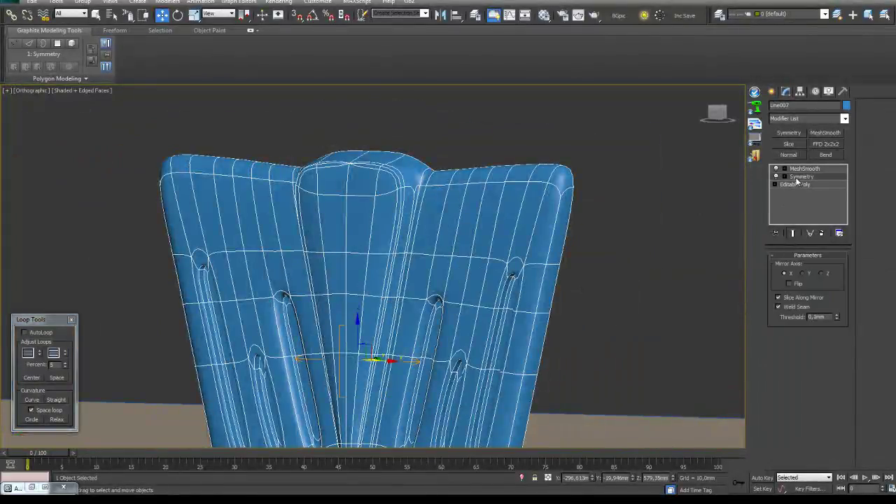
pyautogui.rightClick(838, 319)
# Hide the mesh edges and examine both fluted ornaments and the side scrolls against the reference sketch from several angles
pyautogui.keyDown('alt'); pyautogui.moveTo(365, 322); pyautogui.dragTo(405, 204, button='middle'); pyautogui.keyUp('alt')
pyautogui.keyDown('alt'); pyautogui.moveTo(404, 315); pyautogui.dragTo(413, 151, button='middle'); pyautogui.keyUp('alt')
pyautogui.scroll(-3, 413, 272)
pyautogui.scroll(-4, 392, 336)
pyautogui.keyDown('alt'); pyautogui.moveTo(392, 336); pyautogui.dragTo(429, 321, button='middle'); pyautogui.keyUp('alt')
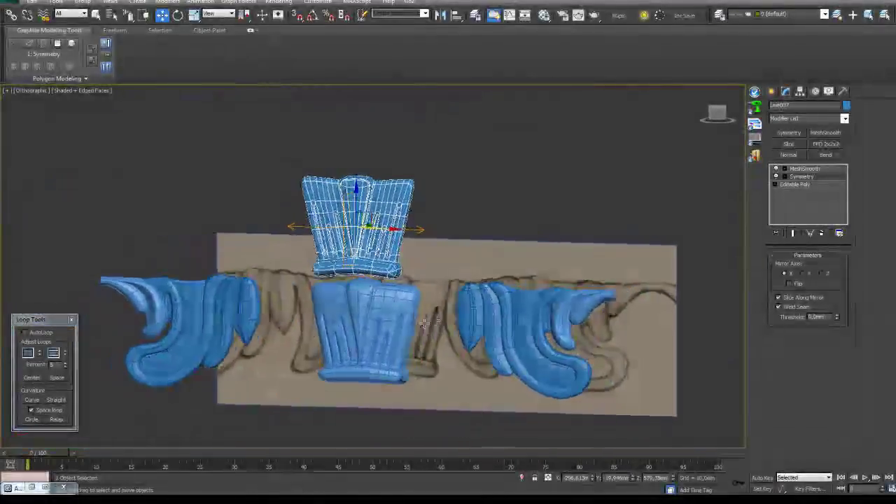
pyautogui.press('F4')
pyautogui.scroll(4, 382, 276)
pyautogui.moveTo(470, 346); pyautogui.dragTo(459, 269, button='middle')
pyautogui.scroll(-3, 458, 277)
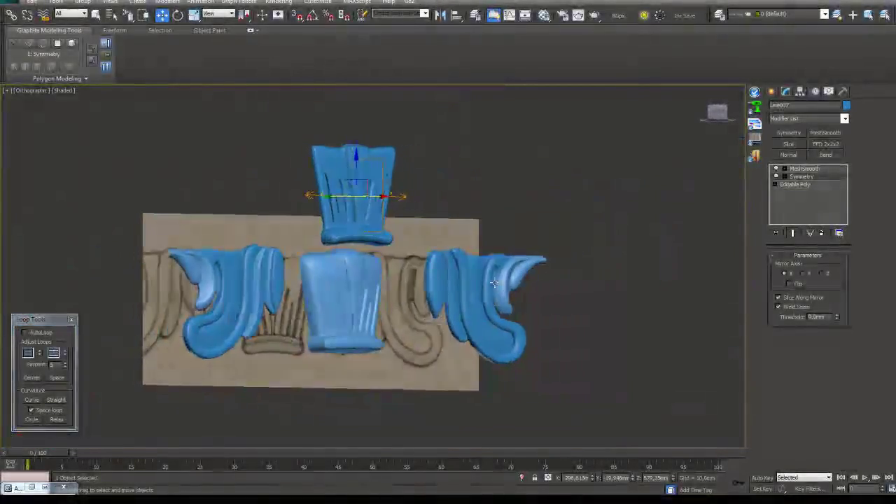
pyautogui.keyDown('alt'); pyautogui.moveTo(456, 238); pyautogui.dragTo(437, 318, button='middle'); pyautogui.keyUp('alt')
pyautogui.scroll(5, 451, 314)
pyautogui.scroll(-4, 434, 320)
pyautogui.scroll(3, 435, 320)
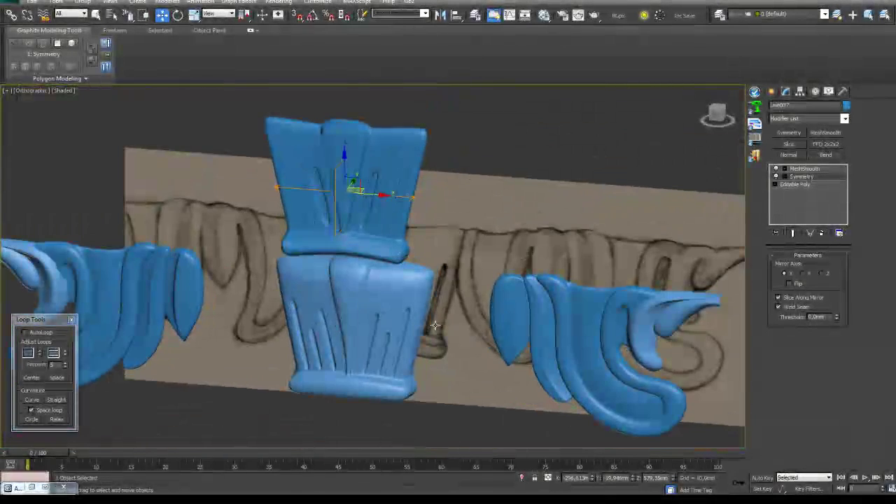